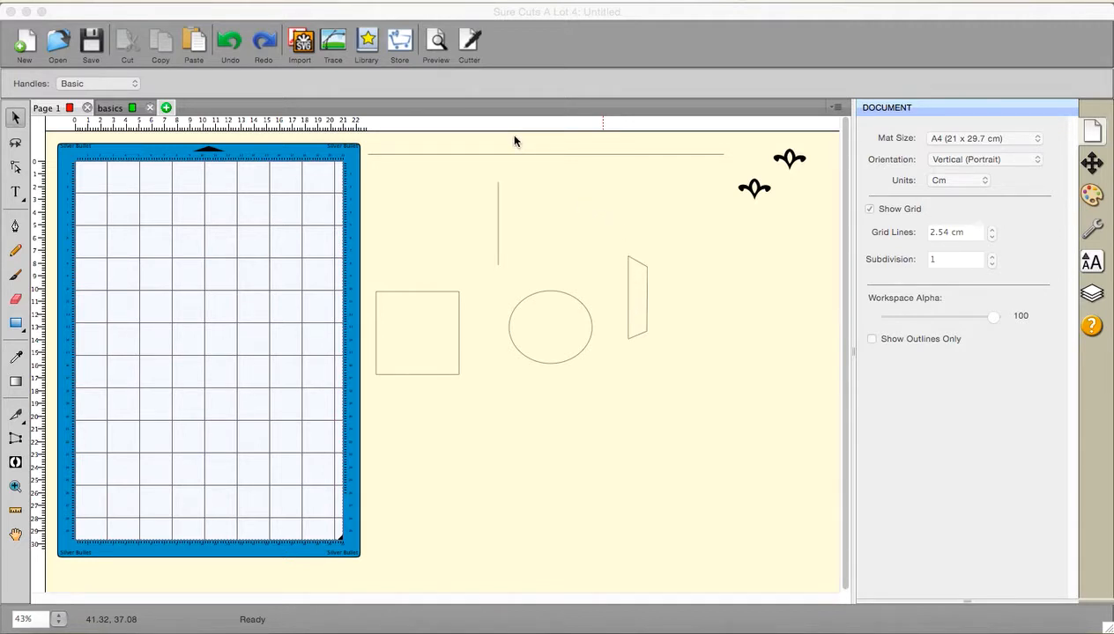
Step: View the shapes on the basics page and return to Page 1
click(110, 108)
click(108, 108)
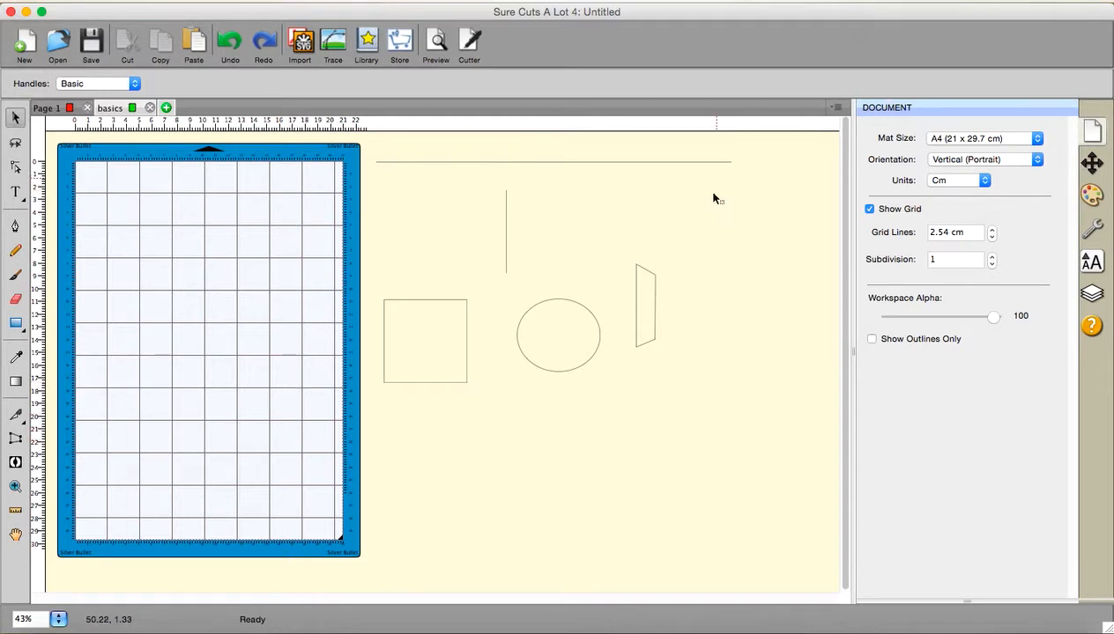
click(45, 108)
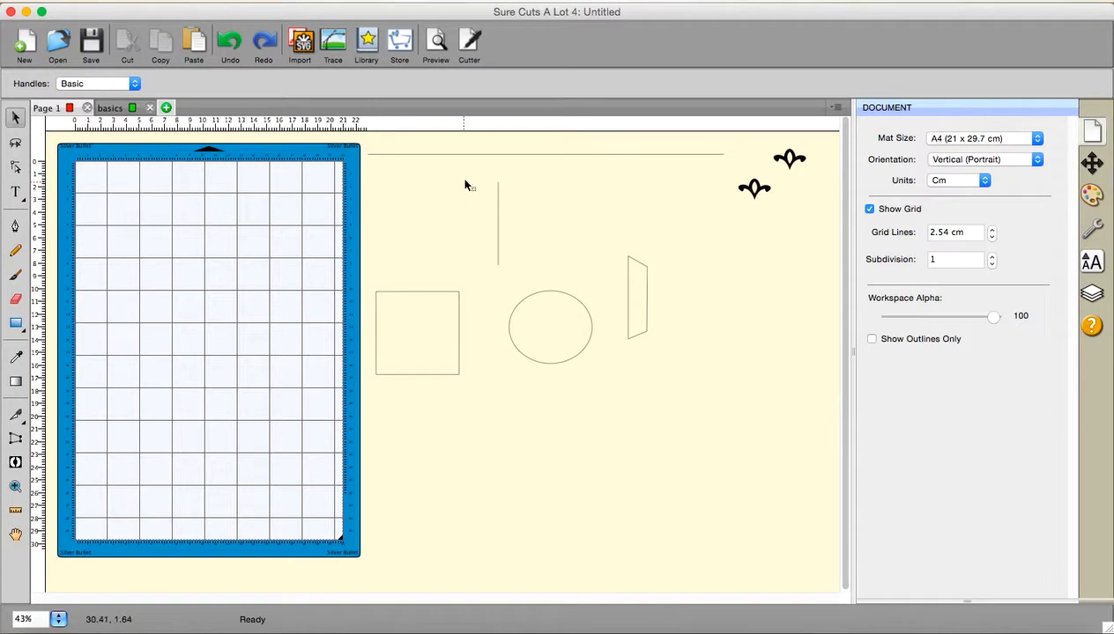
Step: Open the Duplicate settings for the short vertical line
drag(465, 170, 536, 282)
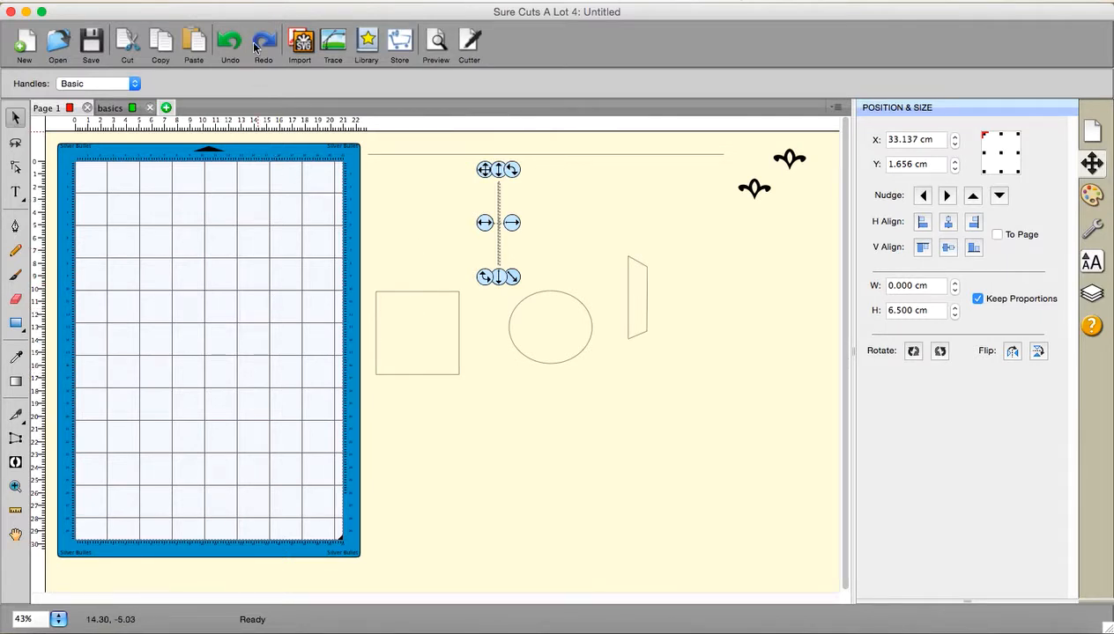
click(247, 2)
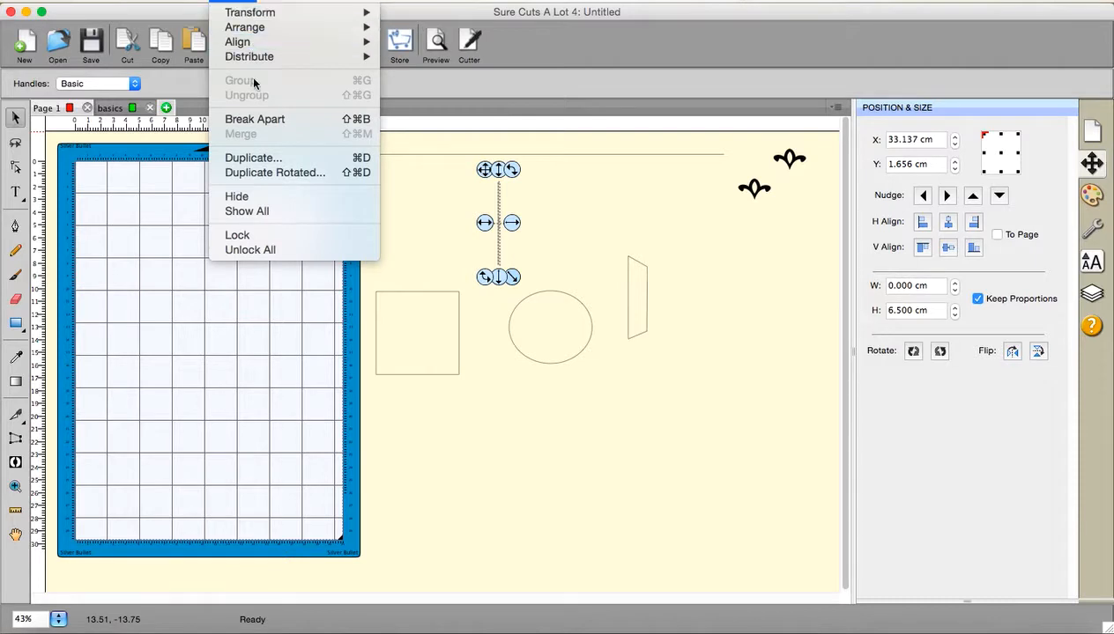
click(251, 159)
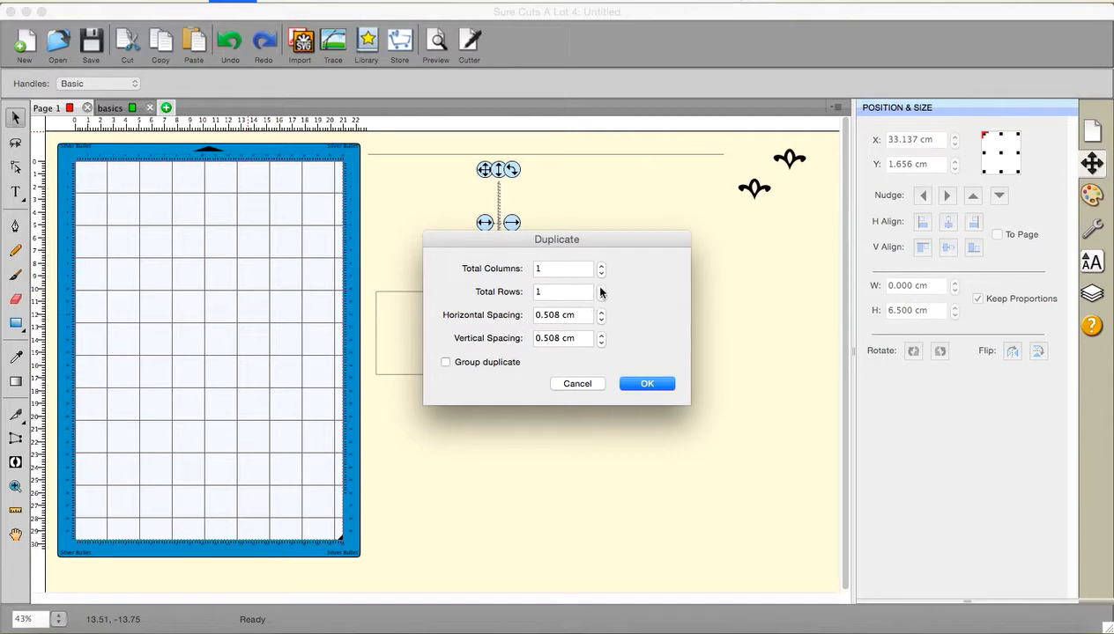
click(601, 289)
click(601, 289)
click(601, 289)
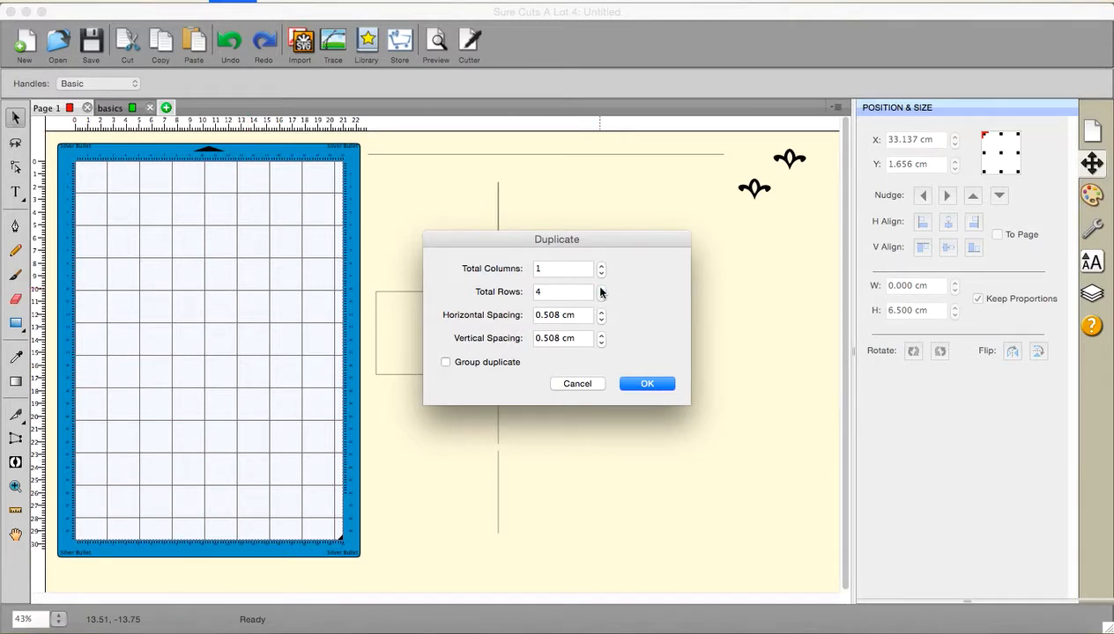
click(601, 297)
click(601, 297)
Step: Duplicate the vertical line into 5 columns in a single row, grouping the duplicates
click(601, 265)
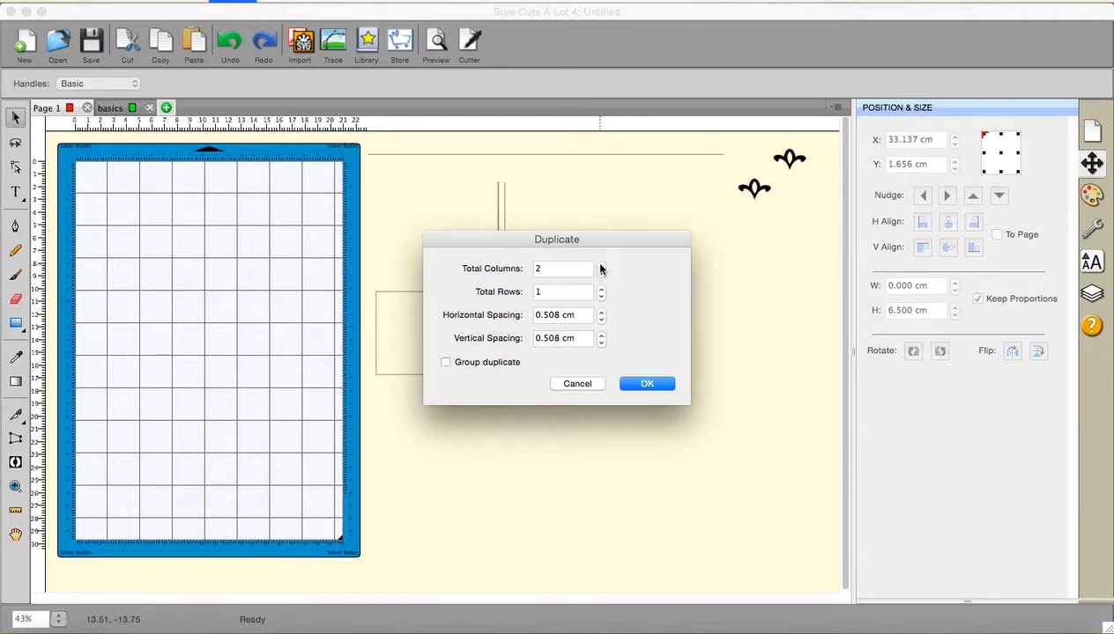
click(601, 266)
click(601, 266)
click(601, 265)
click(445, 363)
click(653, 386)
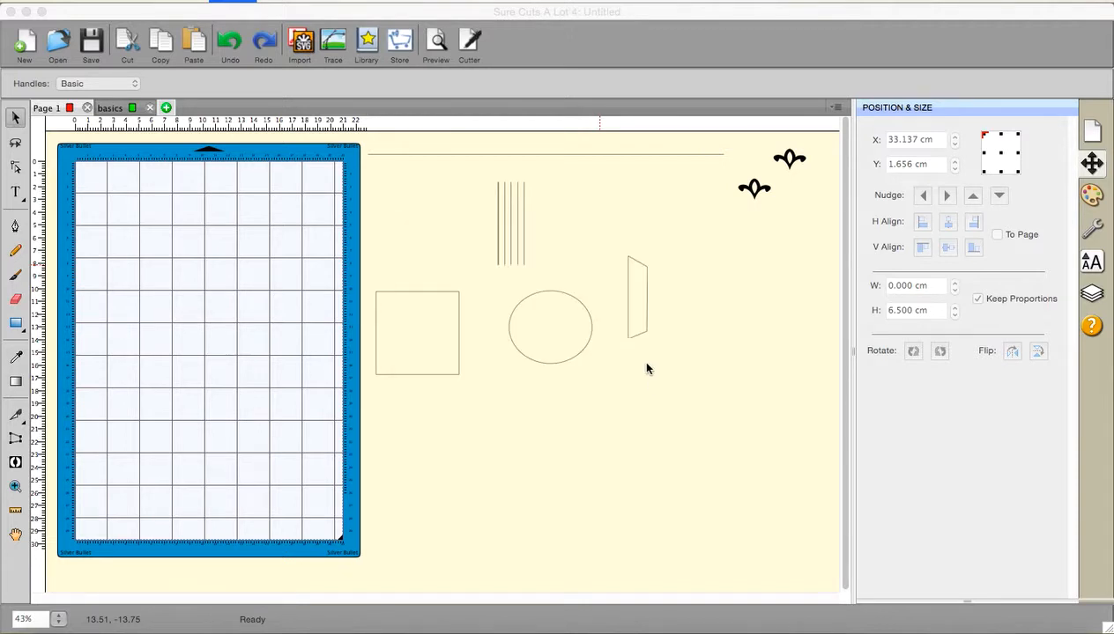
Step: Move the lower flourish just beneath the upper one, at about X 55.1 cm and Y 0.9 cm
drag(745, 189, 775, 206)
drag(749, 188, 808, 174)
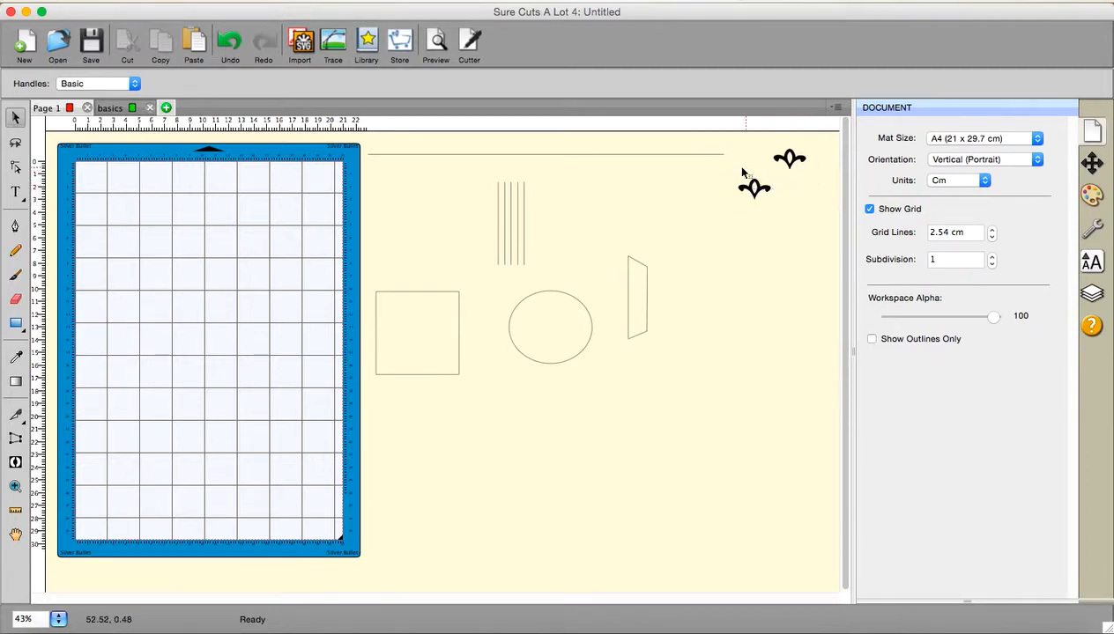
drag(707, 171, 805, 178)
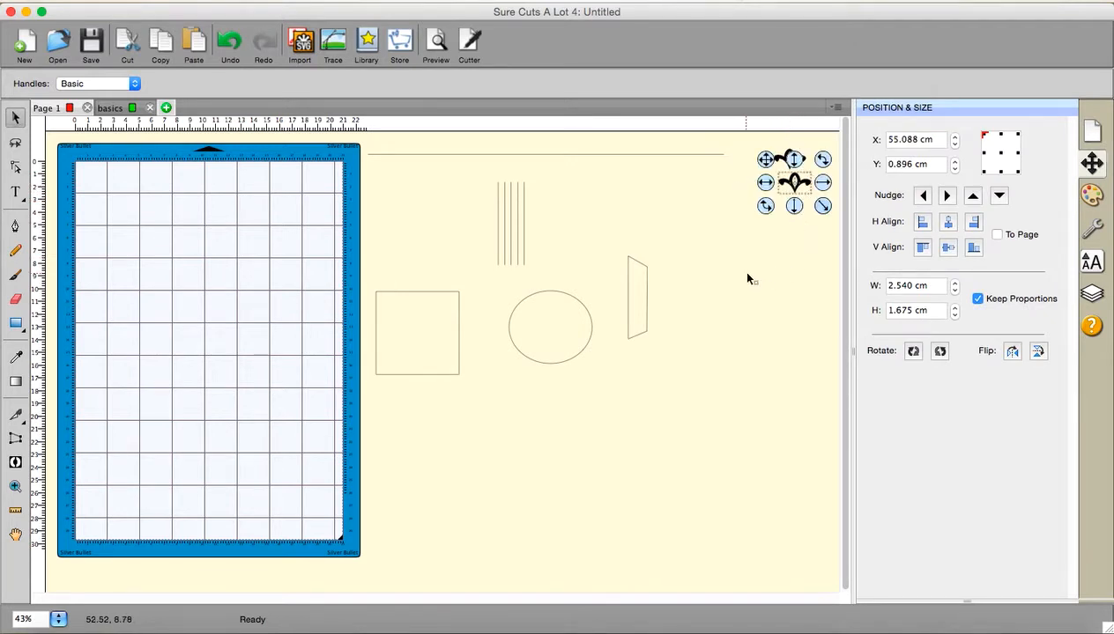
click(748, 271)
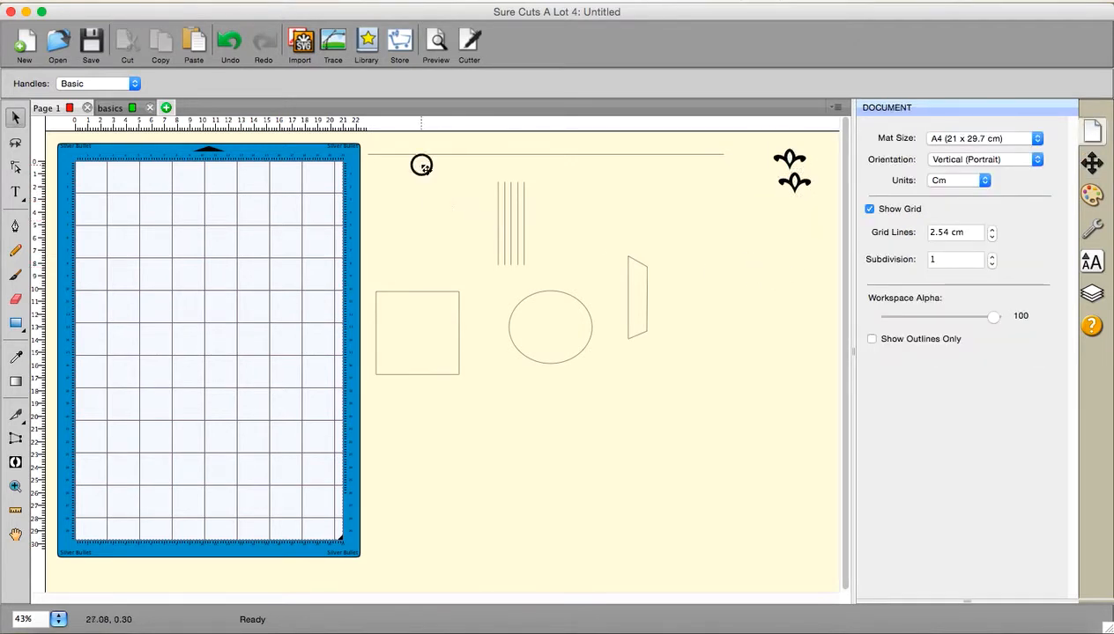
Step: Match the group of five vertical lines to the long horizontal line's width, 27.87 cm, with Keep Proportions off
drag(343, 141, 736, 173)
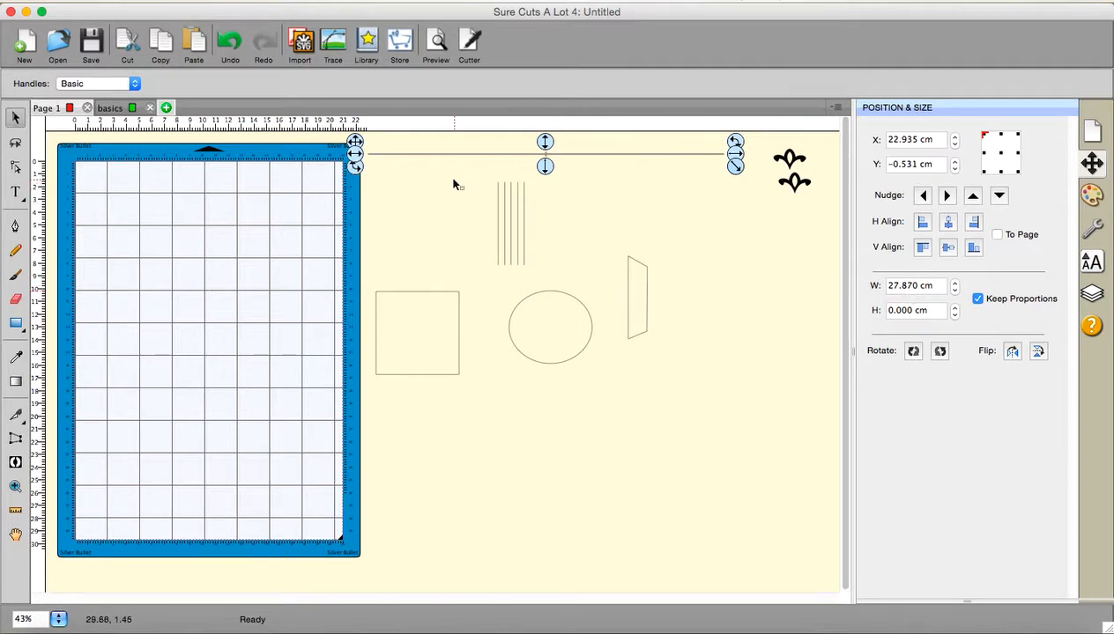
drag(452, 178, 570, 282)
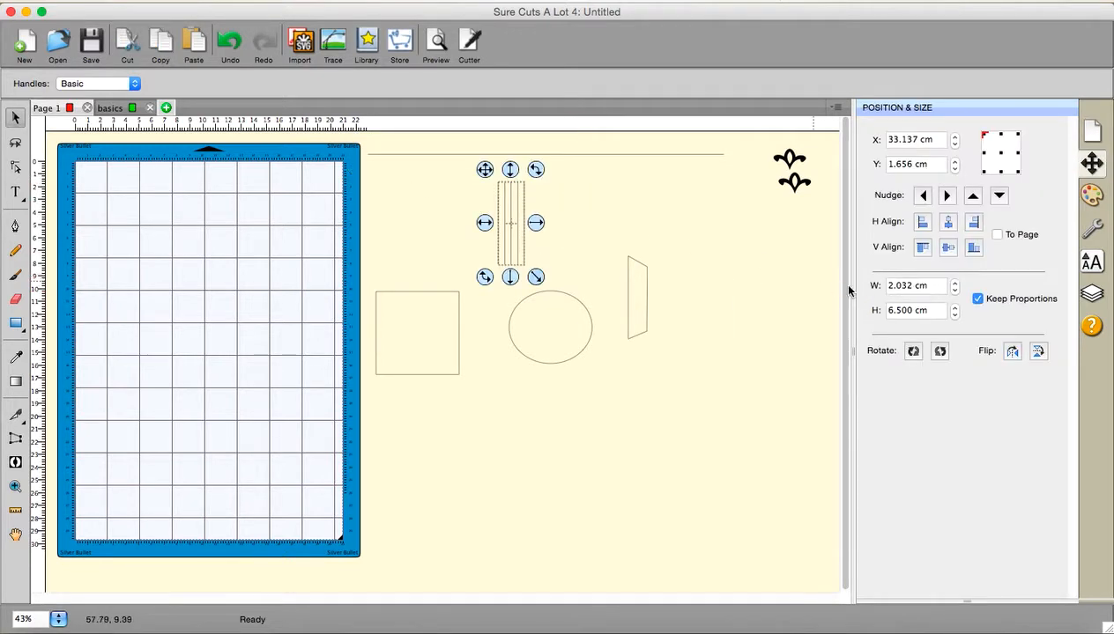
drag(932, 286, 882, 294)
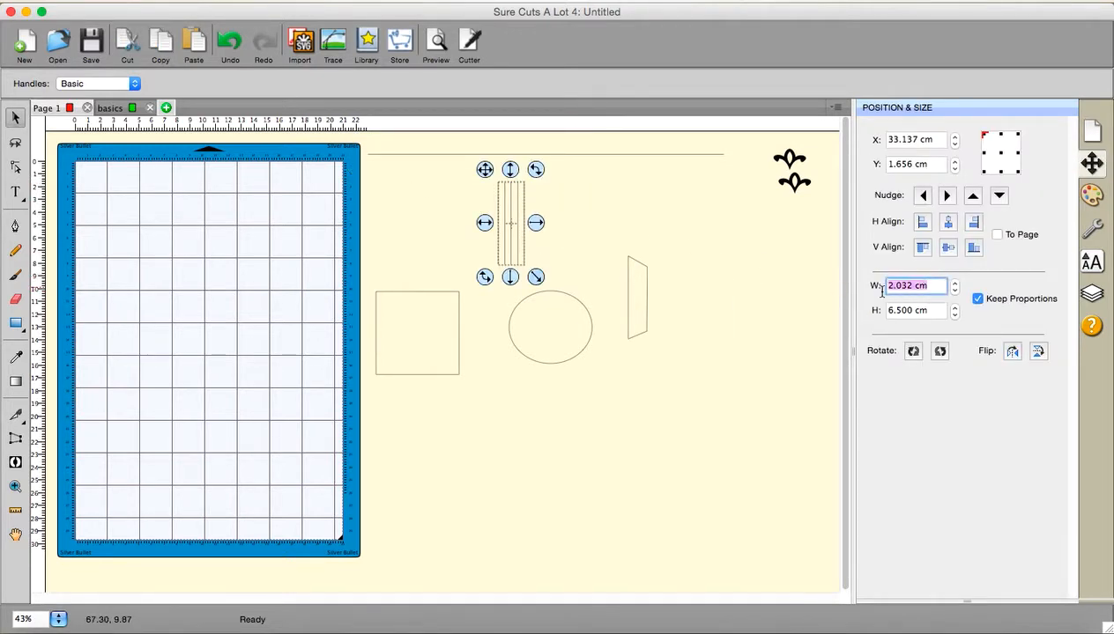
text(27.87)
click(976, 298)
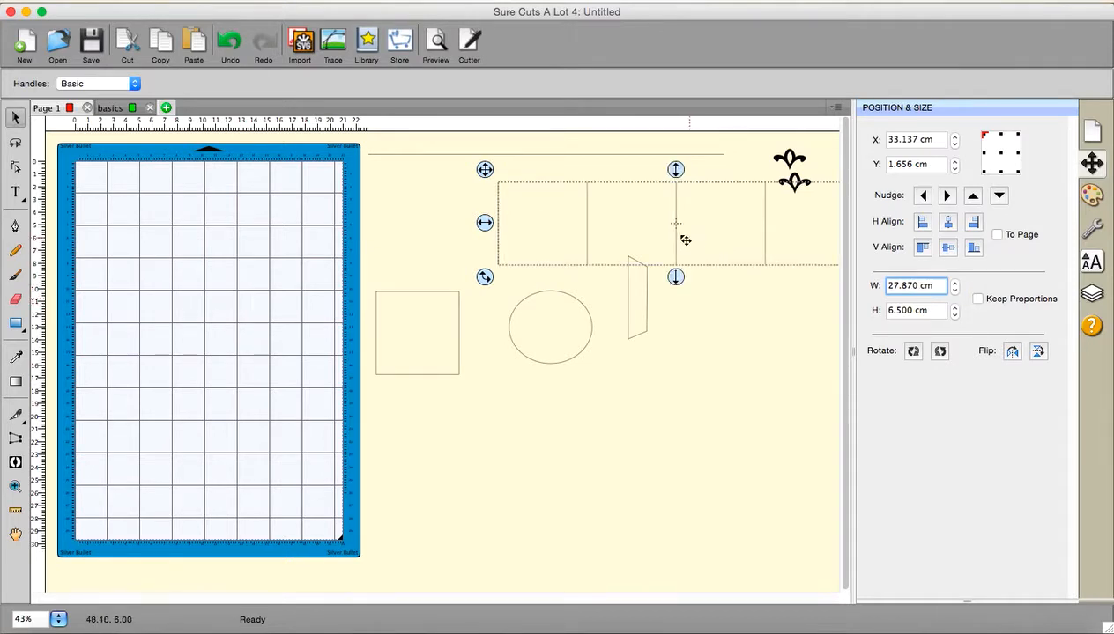
Step: Move the vertical line group beneath the horizontal line and align both objects along their top and left side
drag(680, 241, 542, 231)
drag(326, 140, 754, 271)
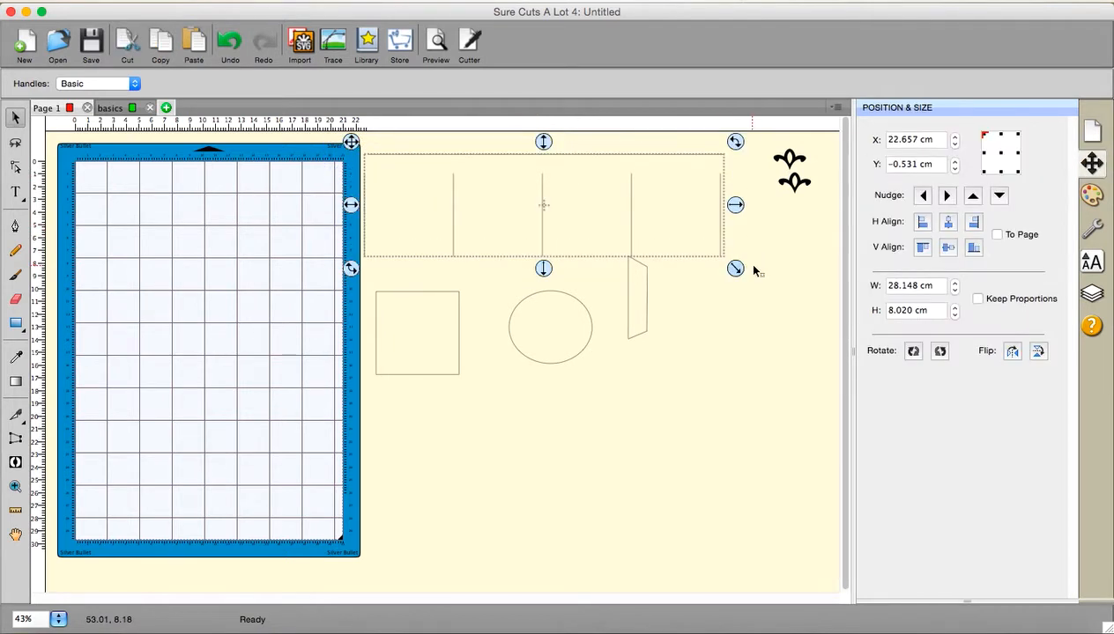
click(922, 248)
click(923, 248)
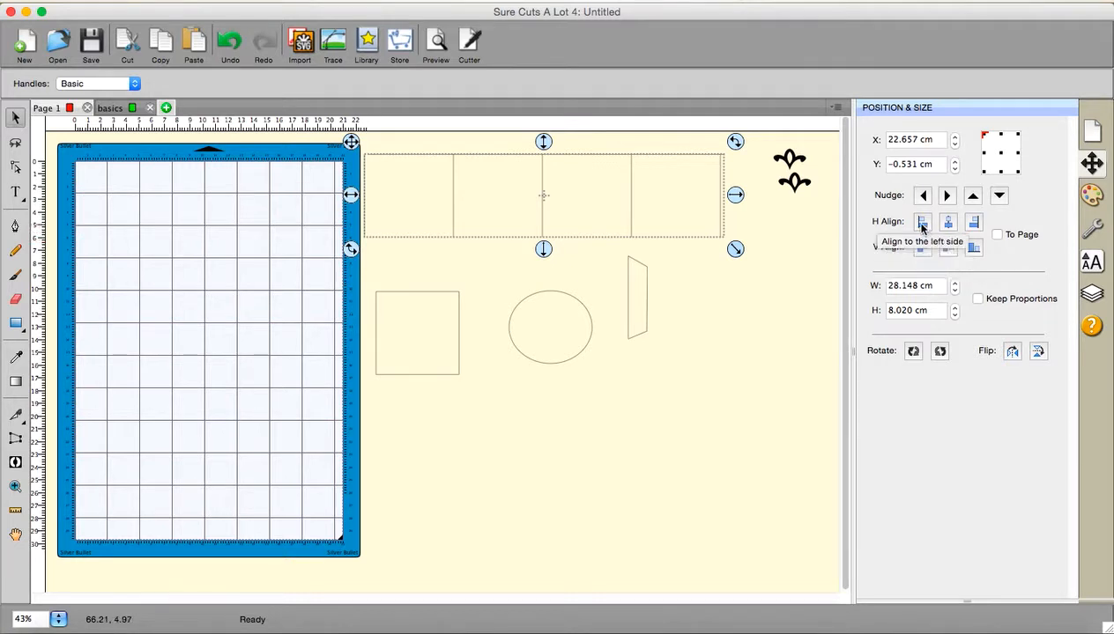
click(922, 223)
click(793, 271)
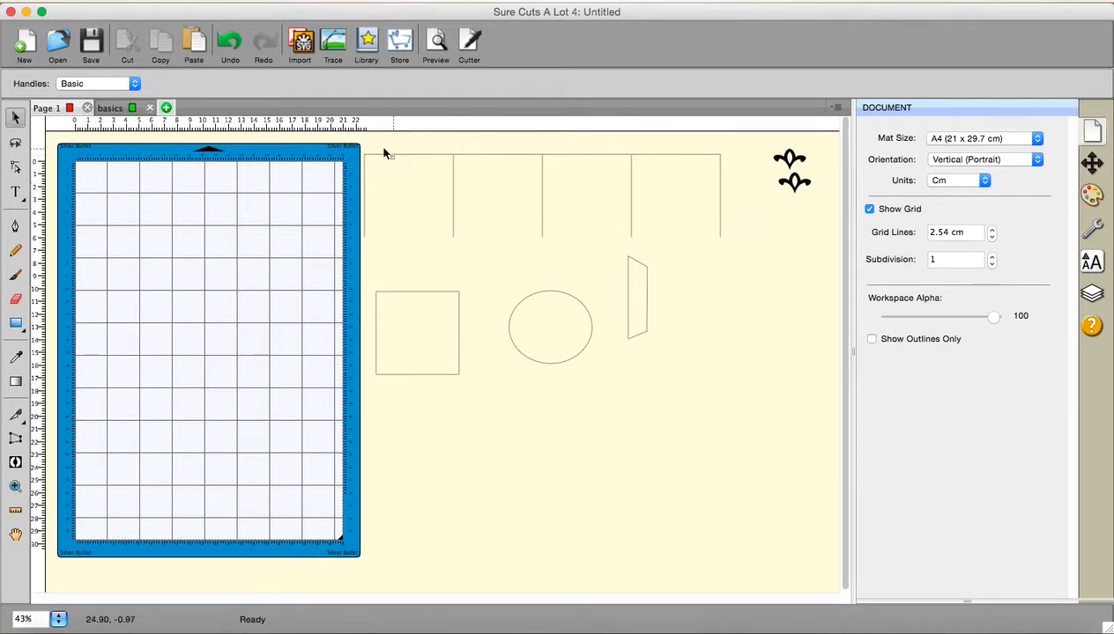
Step: Nudge the long horizontal line up twice, clear of the vertical lines
drag(352, 141, 756, 173)
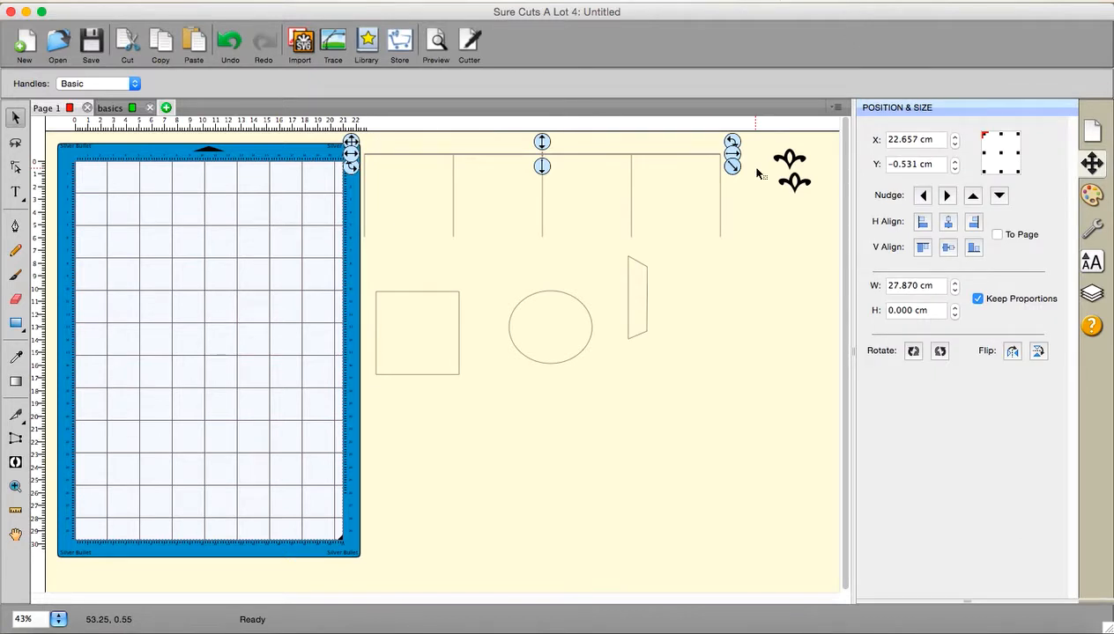
key(Up)
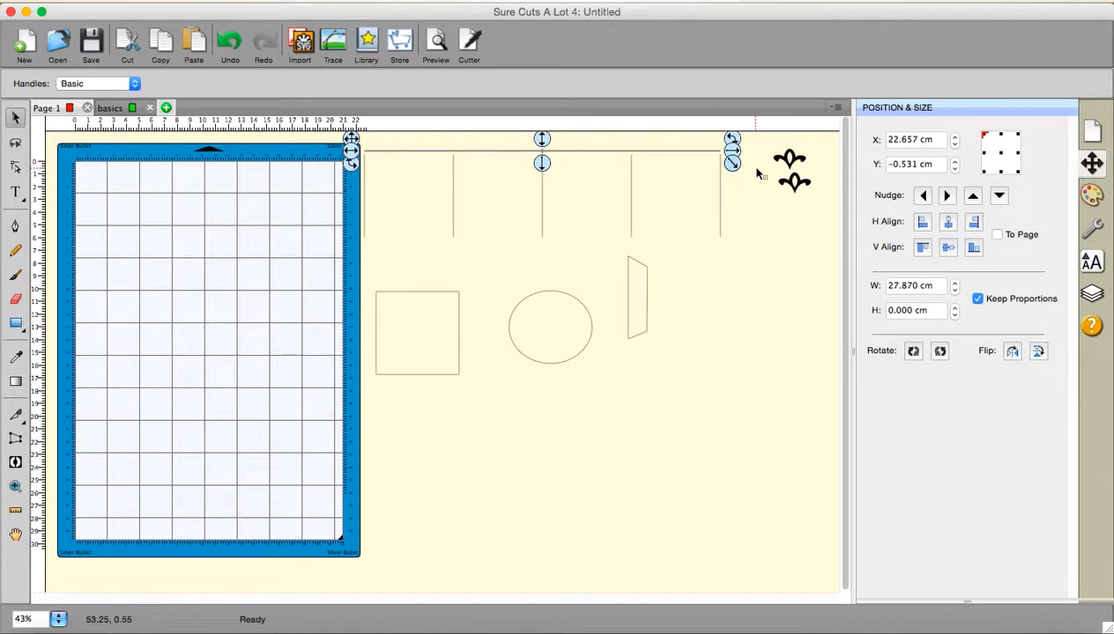
key(Up)
click(736, 216)
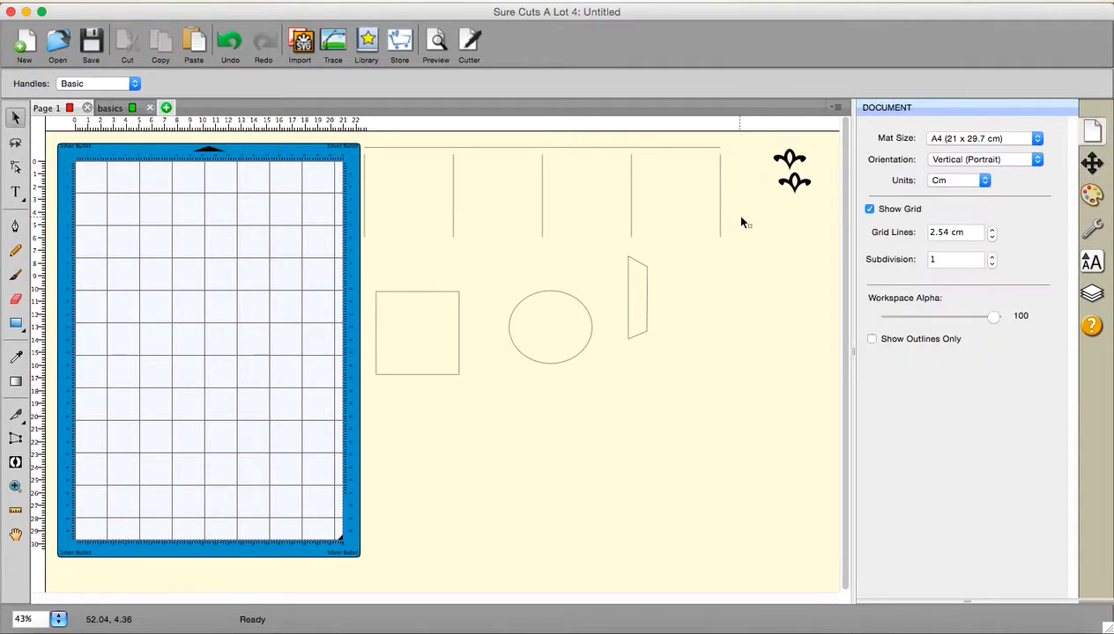
Step: Ungroup the five vertical lines and delete the leftmost one
drag(343, 152, 764, 250)
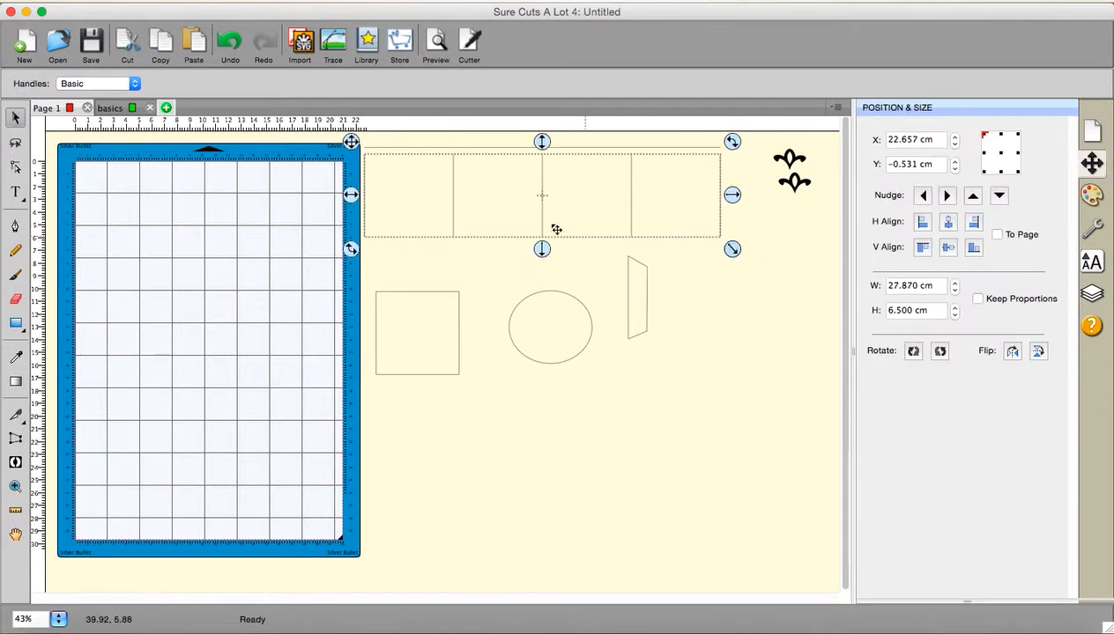
right_click(551, 231)
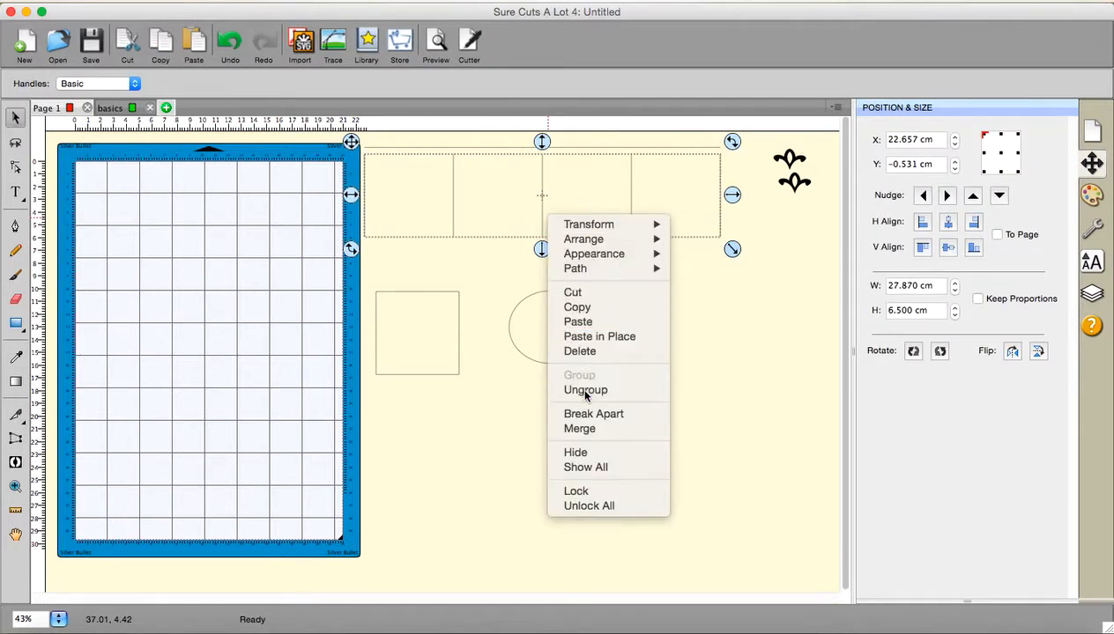
click(568, 389)
click(308, 177)
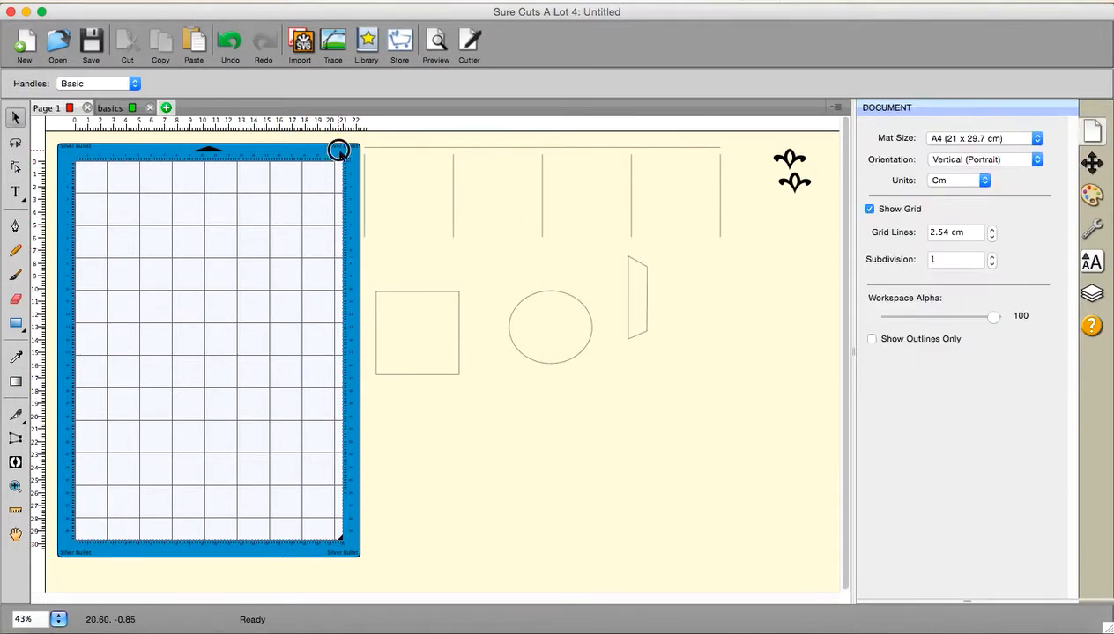
drag(338, 150, 391, 250)
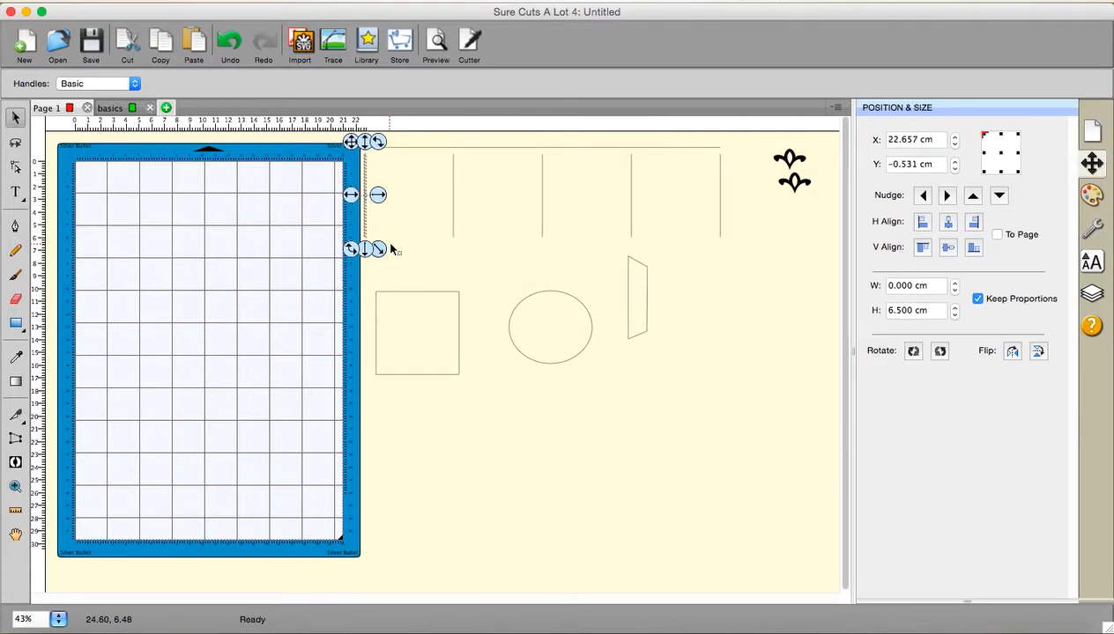
click(391, 250)
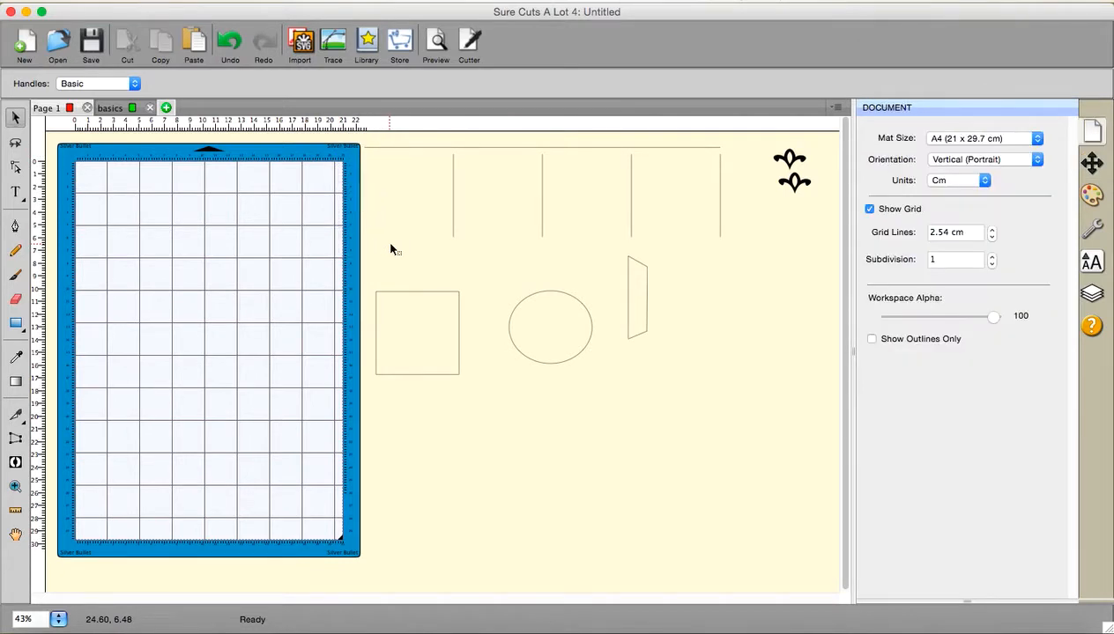
Step: Nudge the horizontal line back down onto the tops of the four vertical lines and group them all
drag(340, 137, 754, 164)
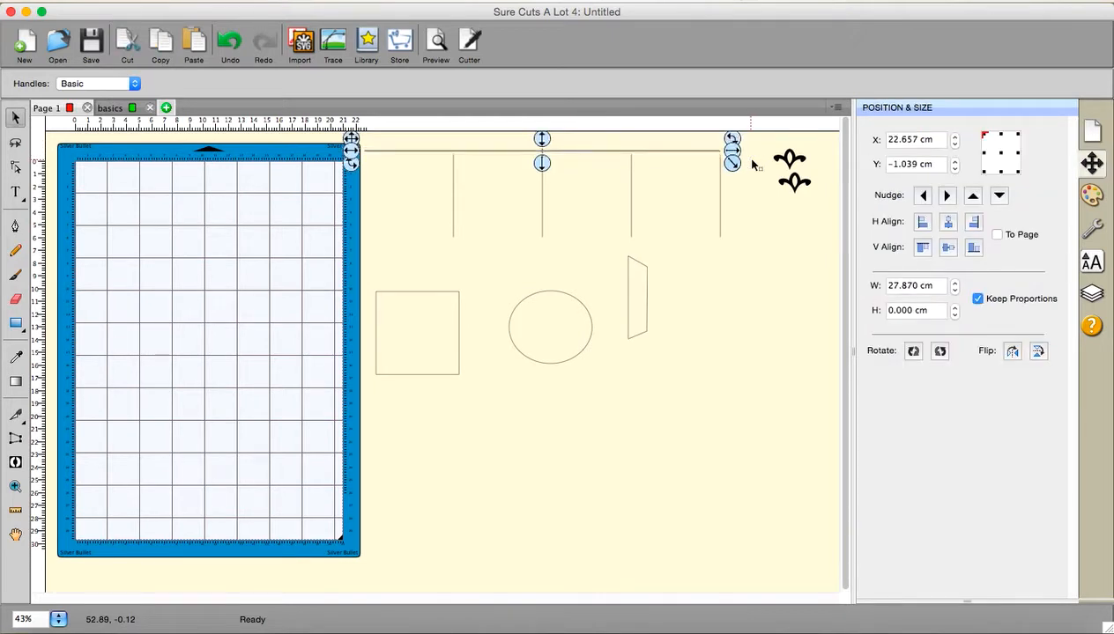
click(747, 205)
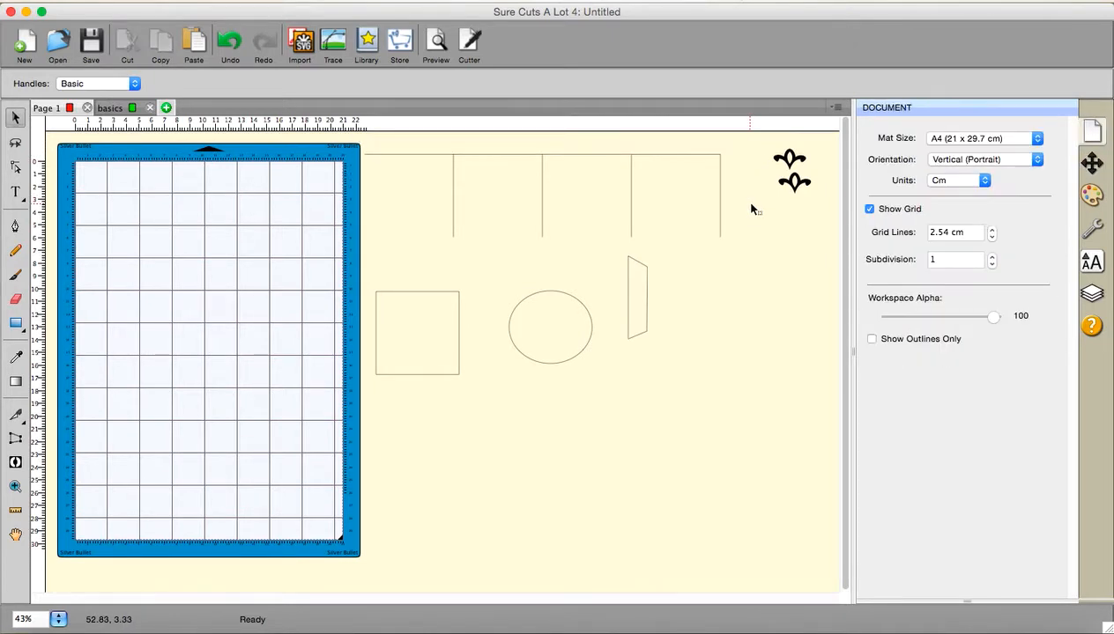
drag(349, 146, 768, 266)
right_click(632, 187)
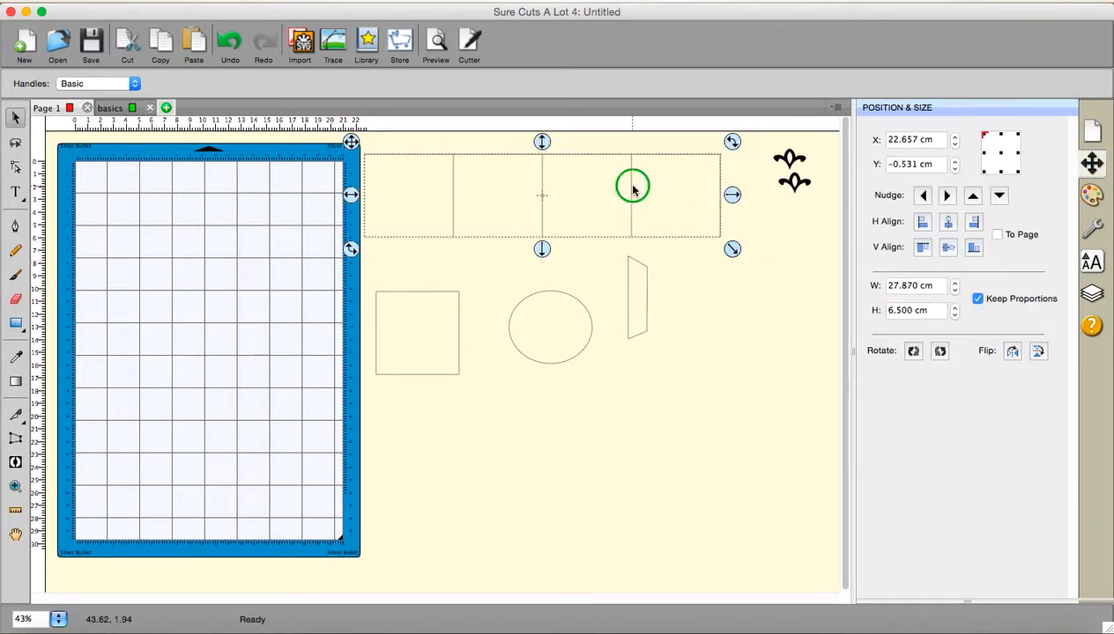
click(683, 349)
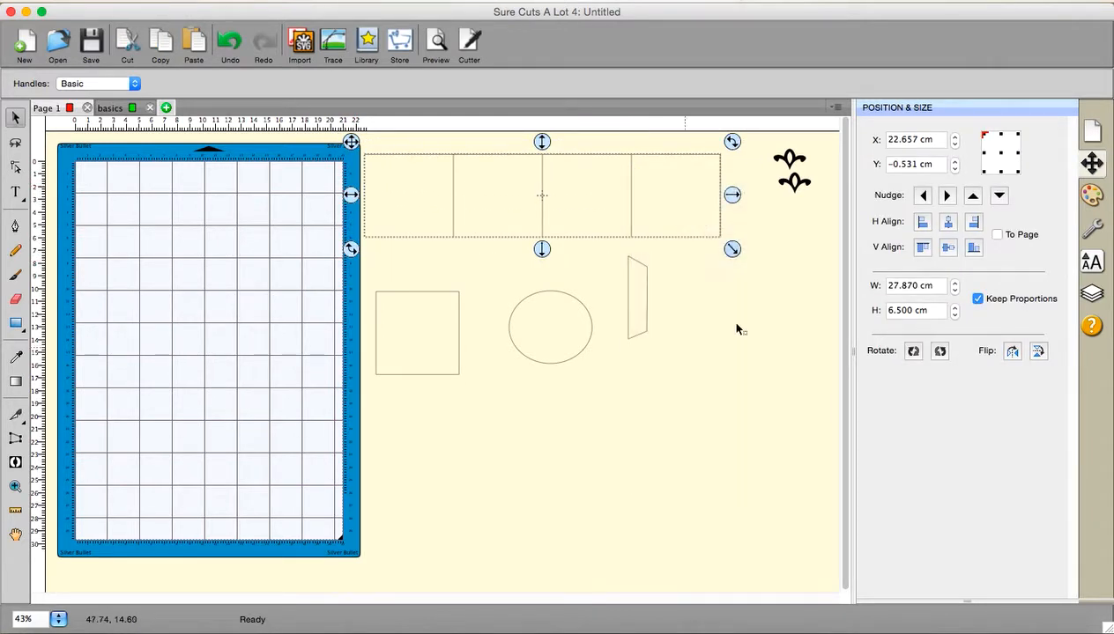
Step: Rename the layer of the grouped lines as "score lines"
click(1093, 295)
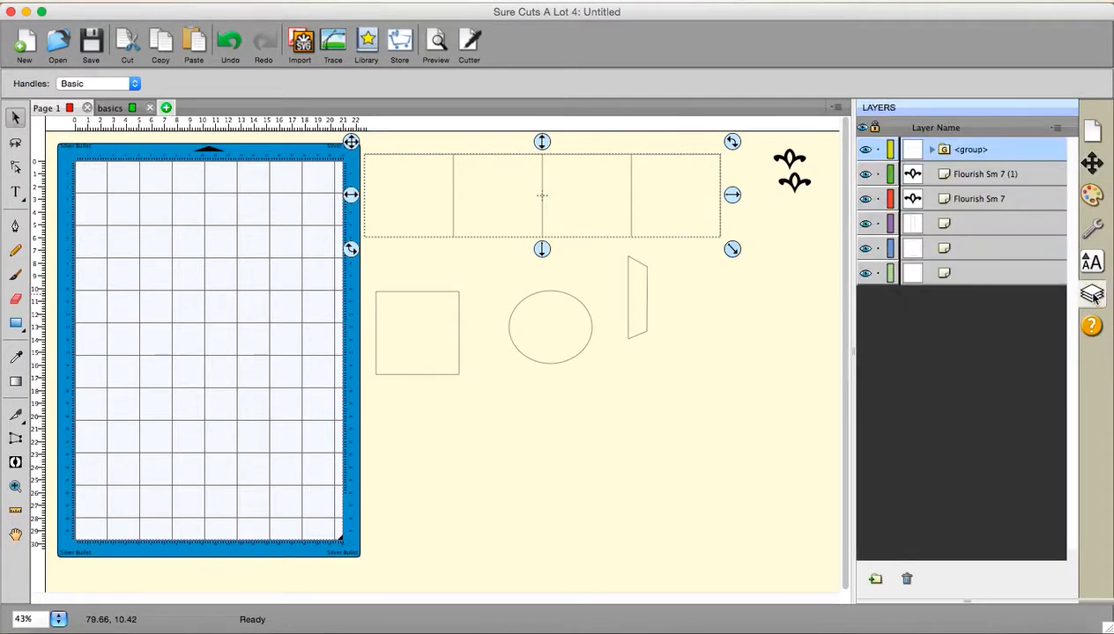
double_click(944, 151)
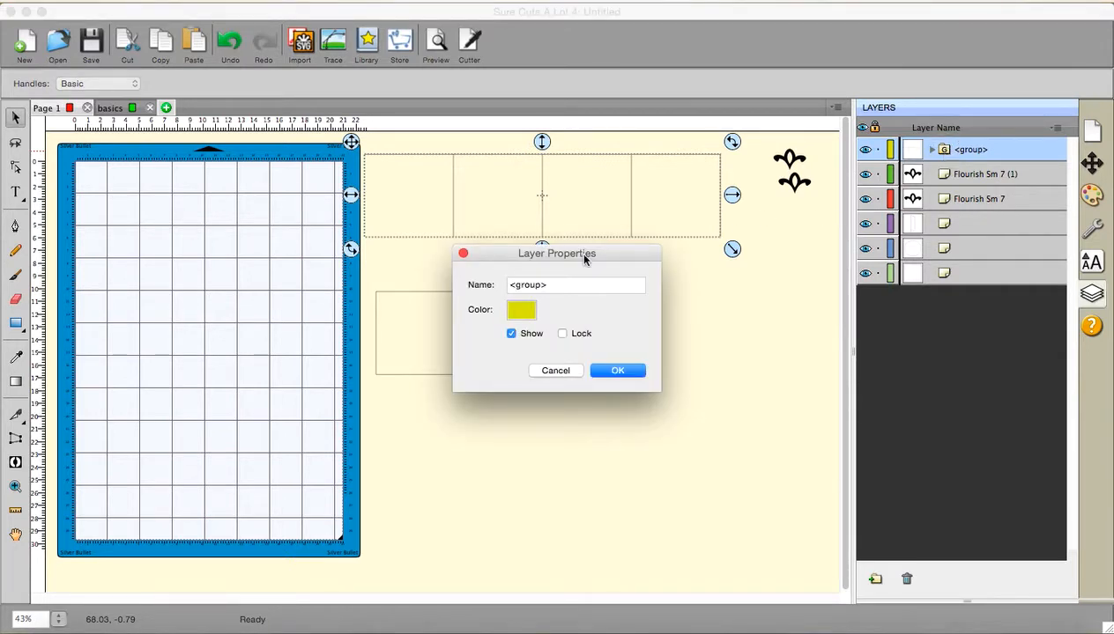
click(557, 284)
drag(557, 284, 490, 286)
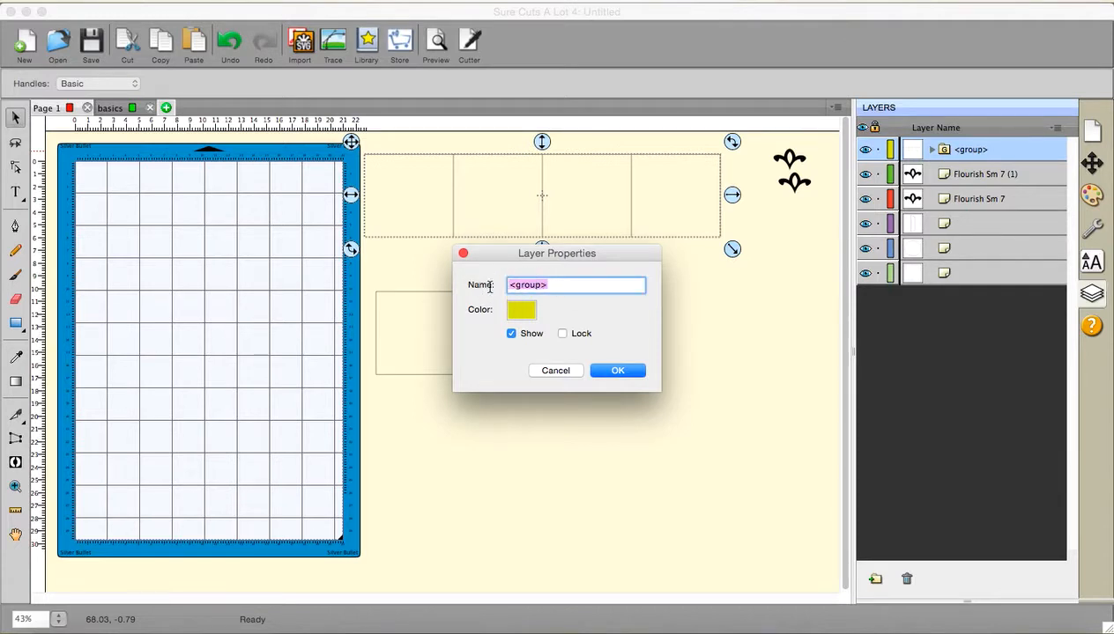
text(score lines)
click(632, 368)
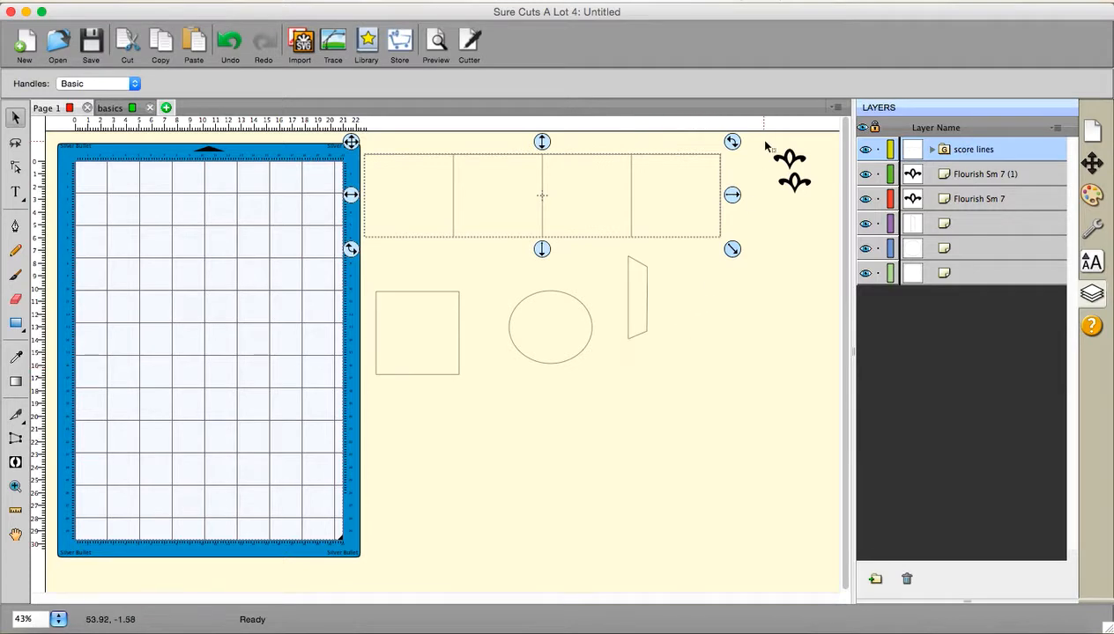
click(768, 264)
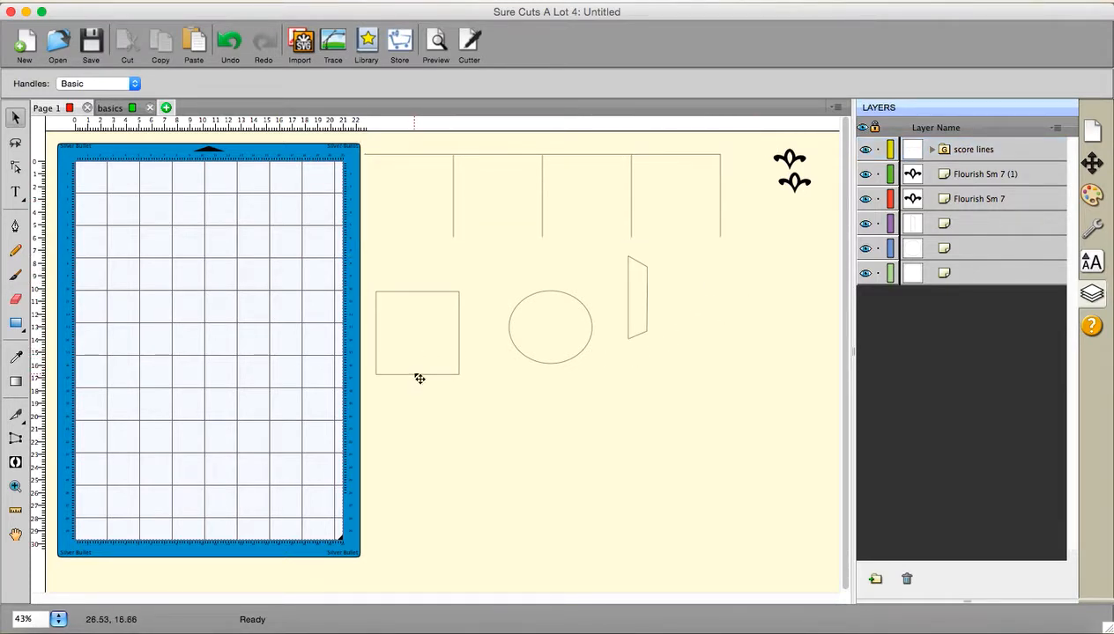
Step: Move the square lower and give the circle an inset shadow layer of 0.33 cm
drag(419, 379, 415, 413)
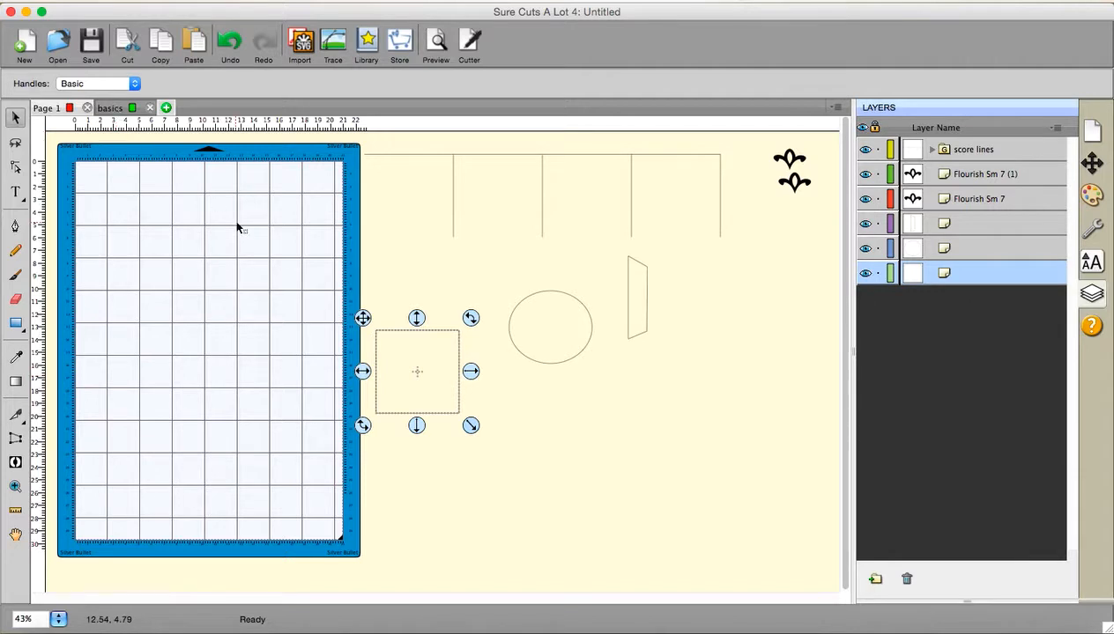
click(525, 361)
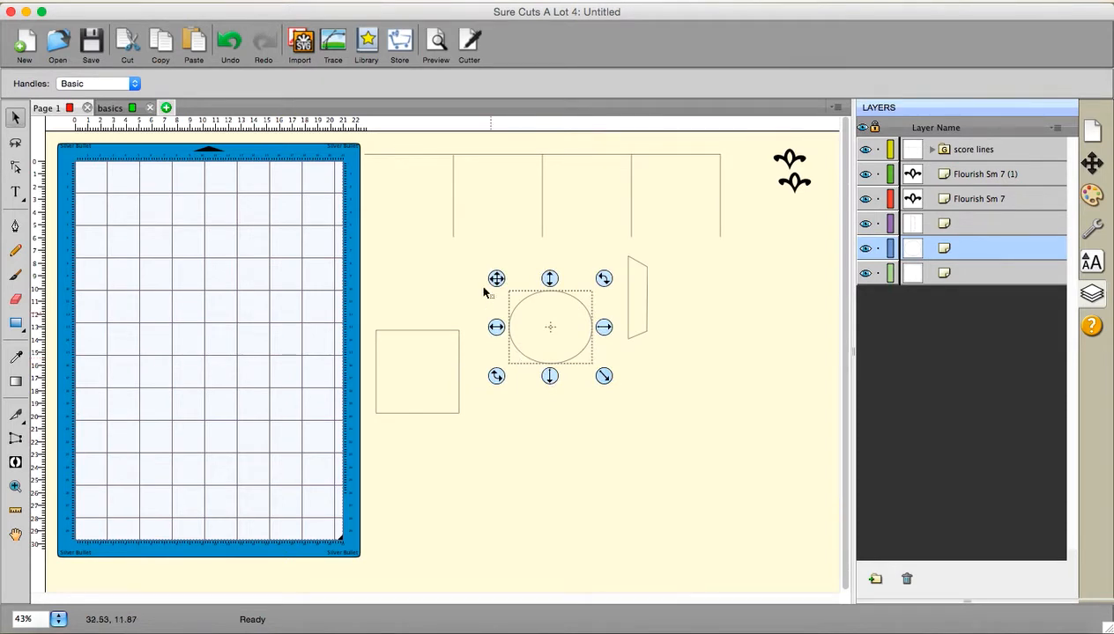
click(407, 3)
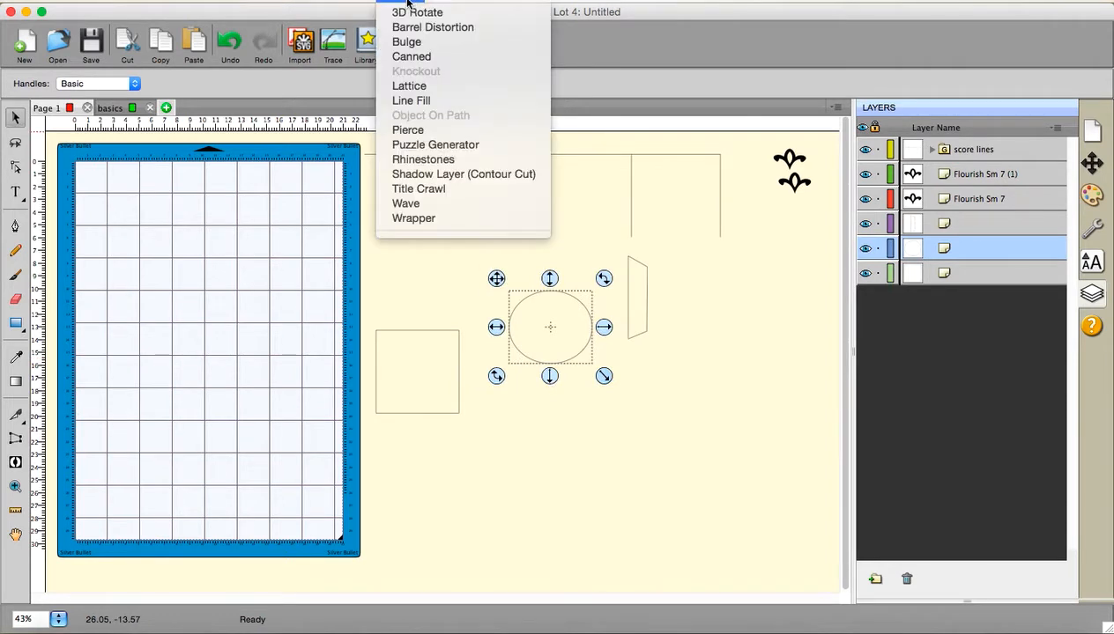
click(429, 174)
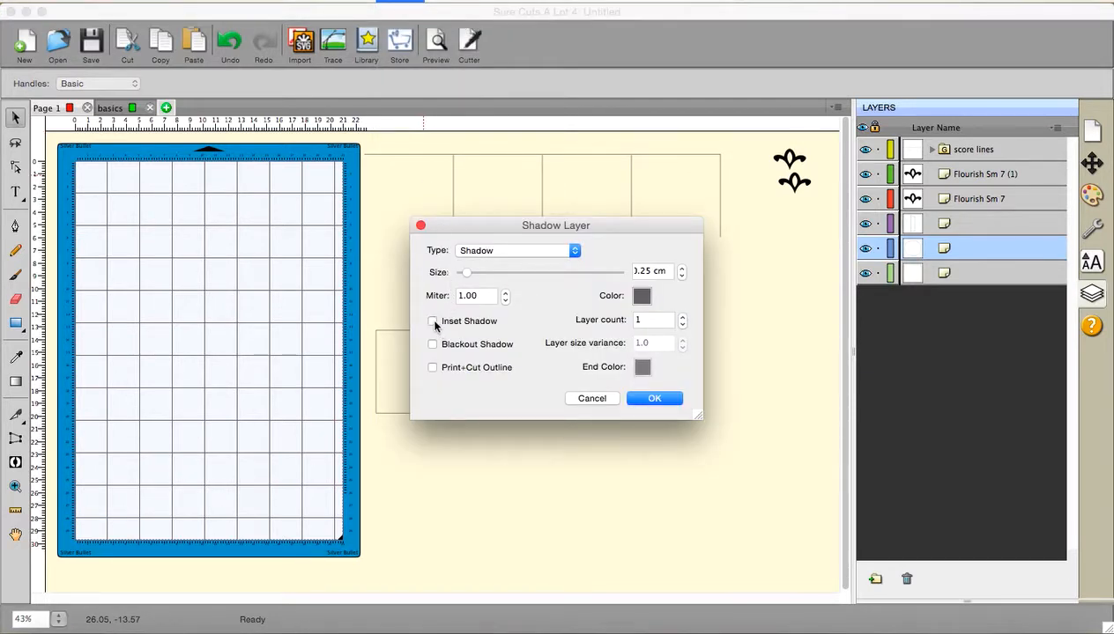
click(433, 322)
drag(602, 228, 664, 385)
click(743, 423)
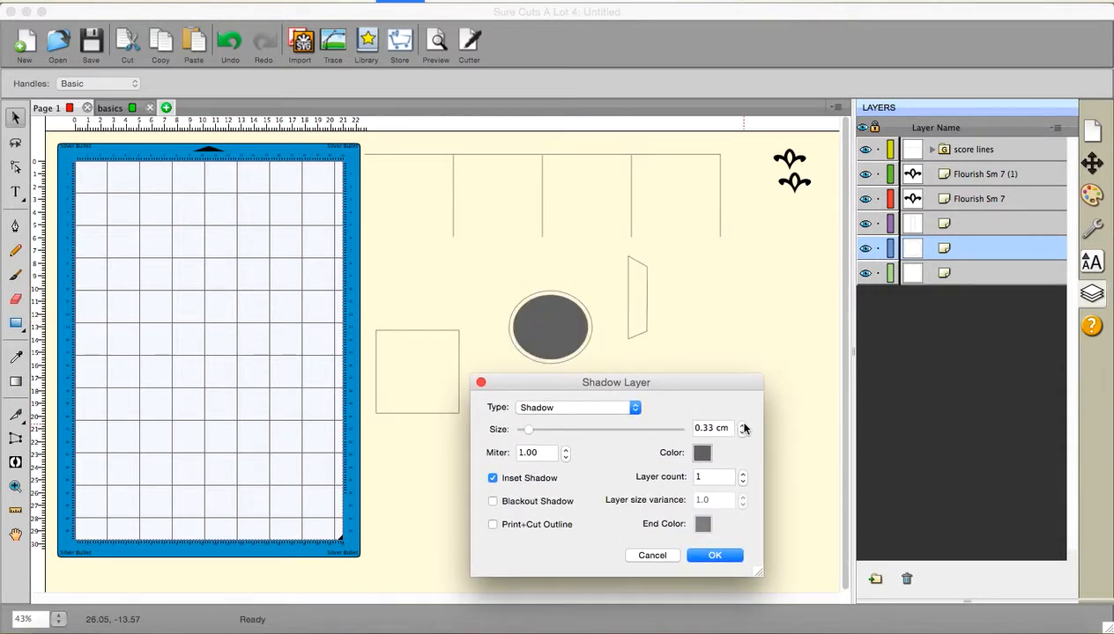
click(717, 556)
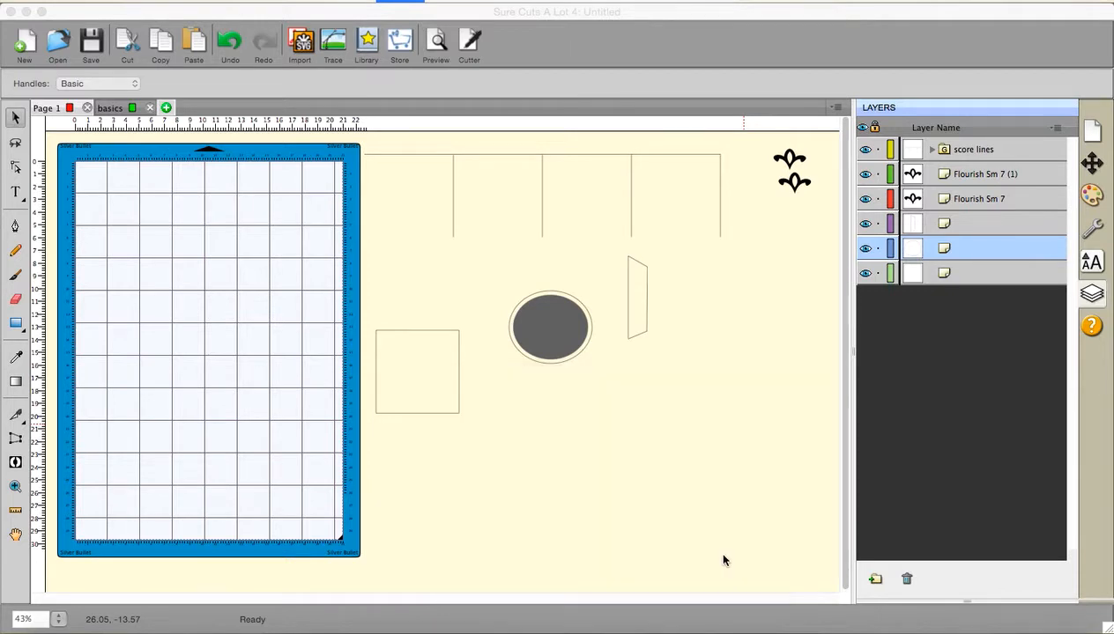
Step: Move the original circle off its shadow and set the shadow's fill to None
drag(547, 331, 441, 282)
click(568, 344)
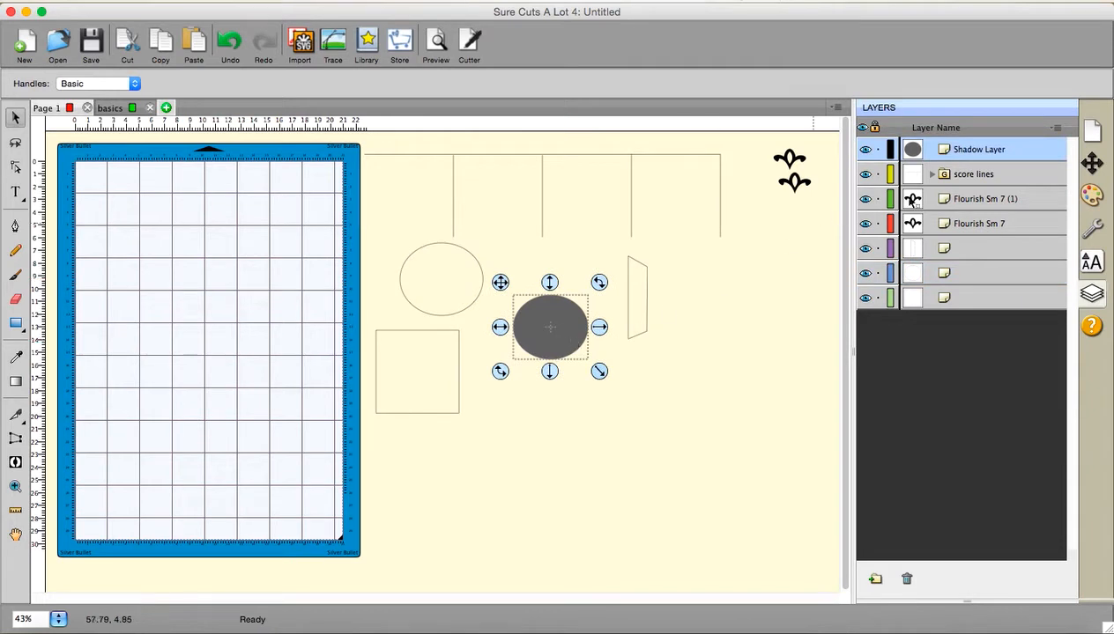
click(1091, 195)
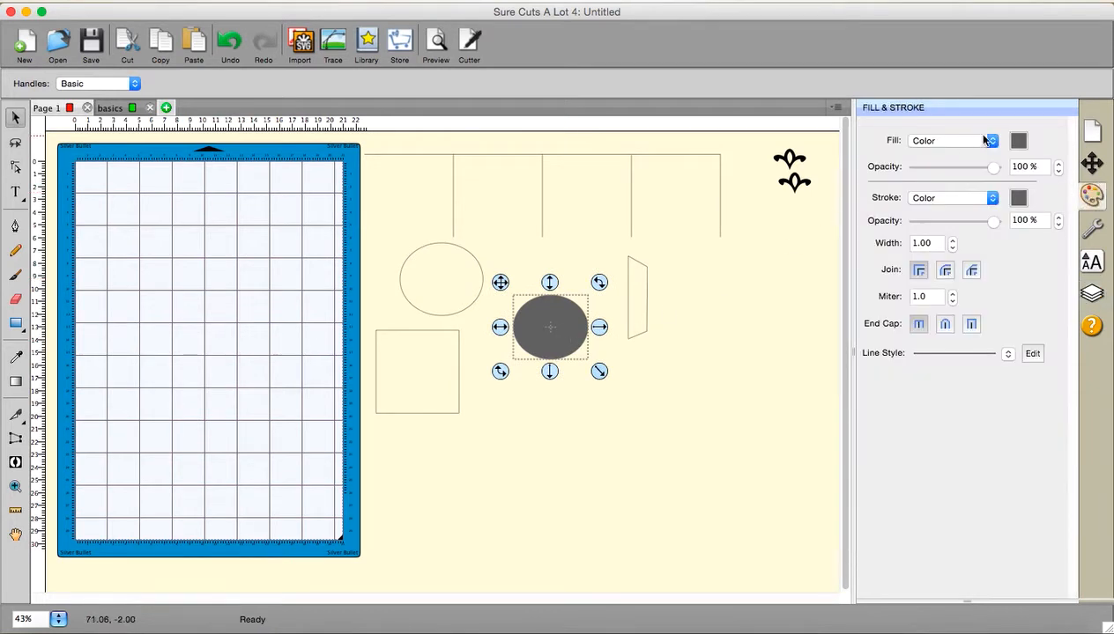
click(992, 141)
click(922, 127)
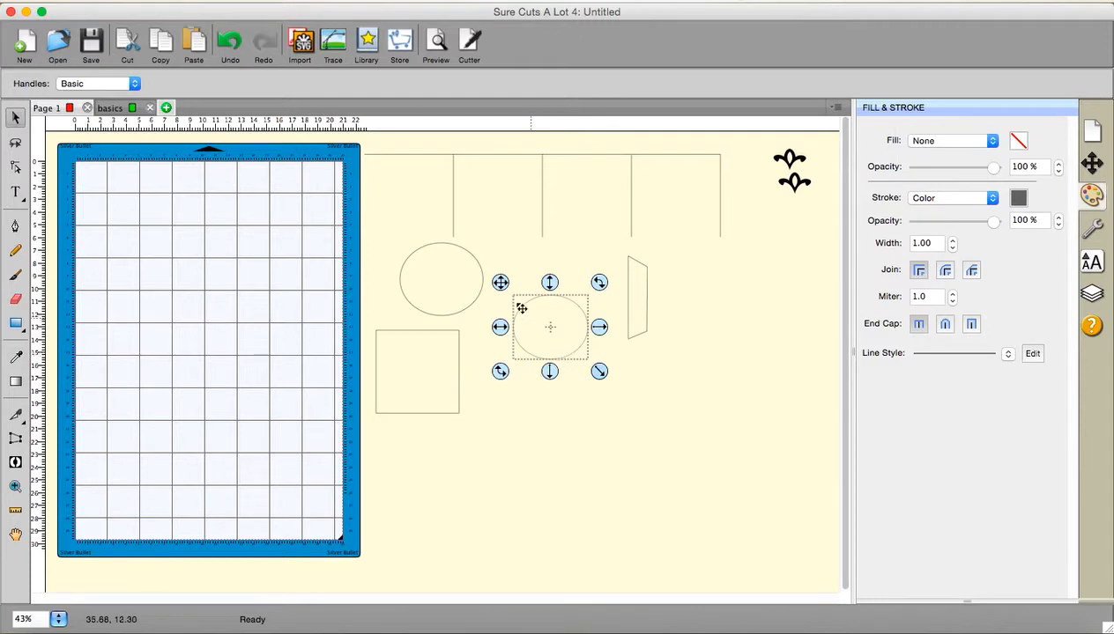
Step: Move the larger circle to the empty area below the trapezoid and place one flourish on its top edge
drag(467, 306, 471, 402)
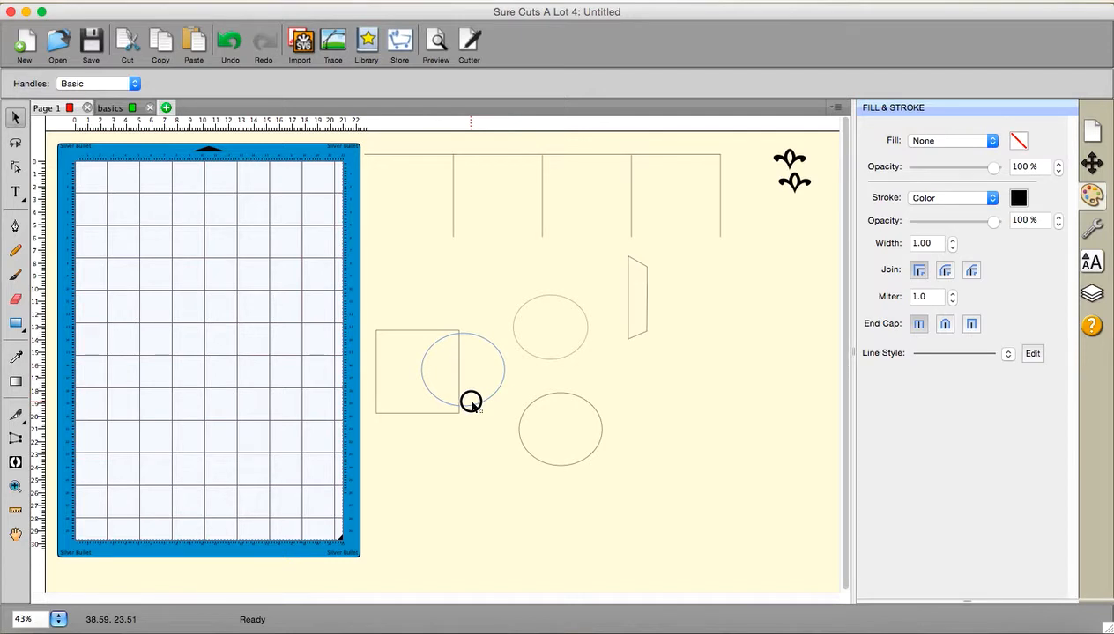
drag(470, 402, 471, 403)
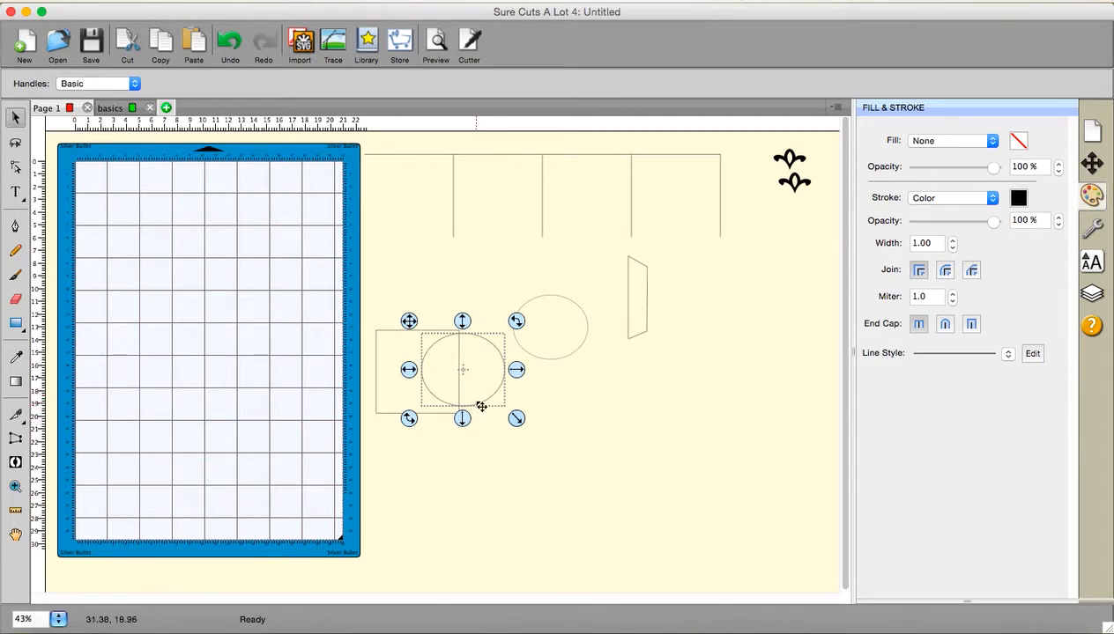
drag(480, 405, 668, 473)
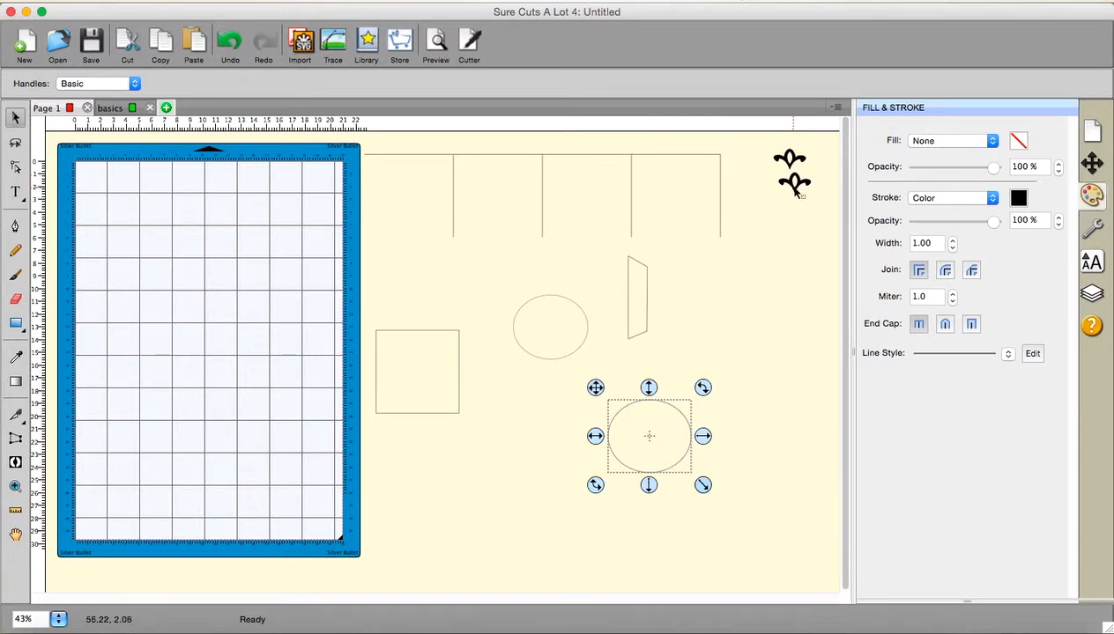
mouse_move(797, 189)
mouse_down()
mouse_move(681, 330)
mouse_move(647, 397)
mouse_up()
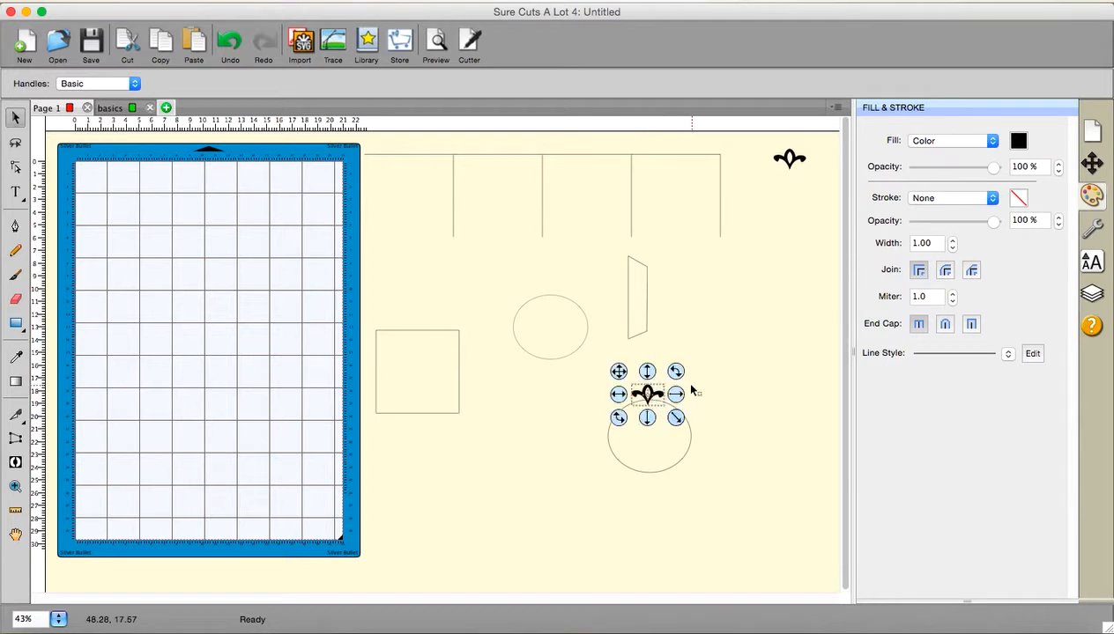
Step: Convert the larger circle under the flourish to a path with Object to Path
click(626, 464)
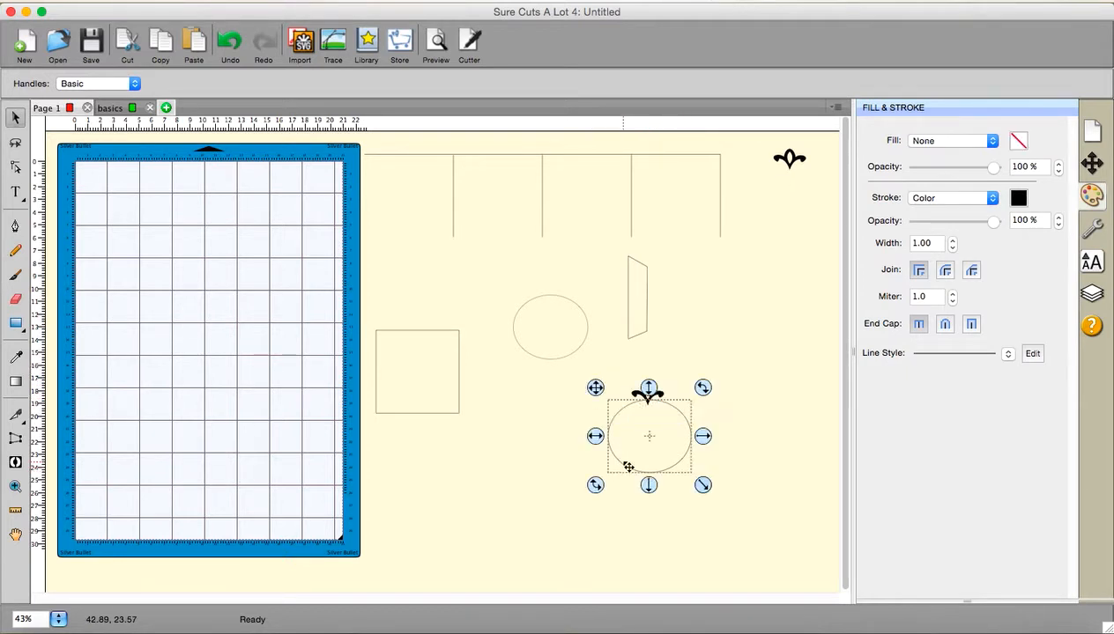
click(281, 2)
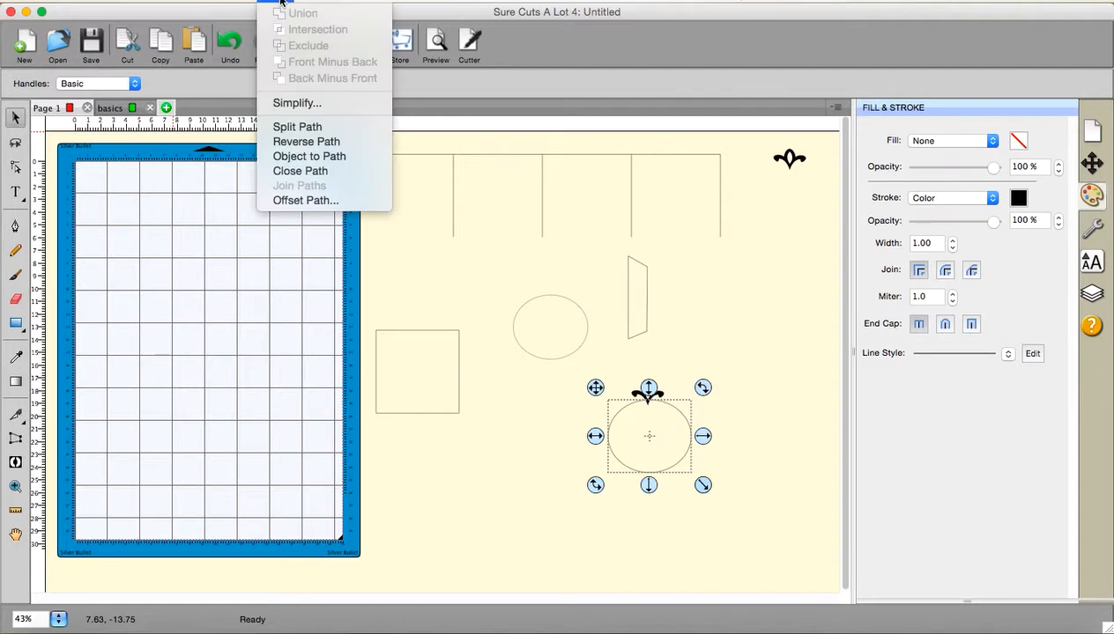
click(292, 160)
click(557, 411)
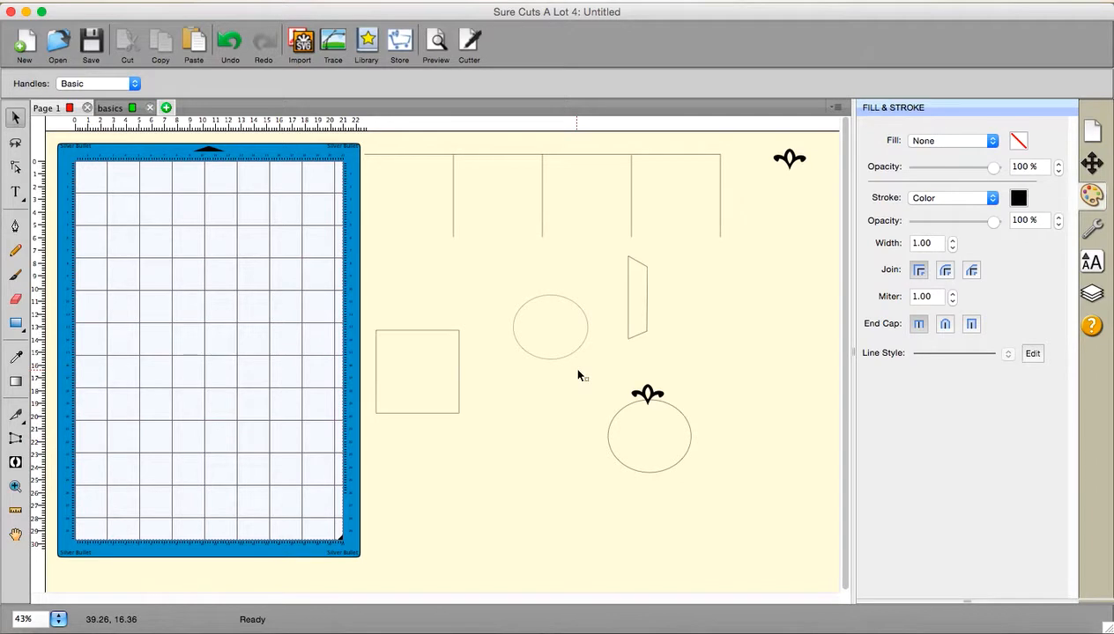
Step: Start Object On Path for the flourish and larger circle, set Repeat to Fill path length and enable Auto Preview
drag(575, 370, 747, 510)
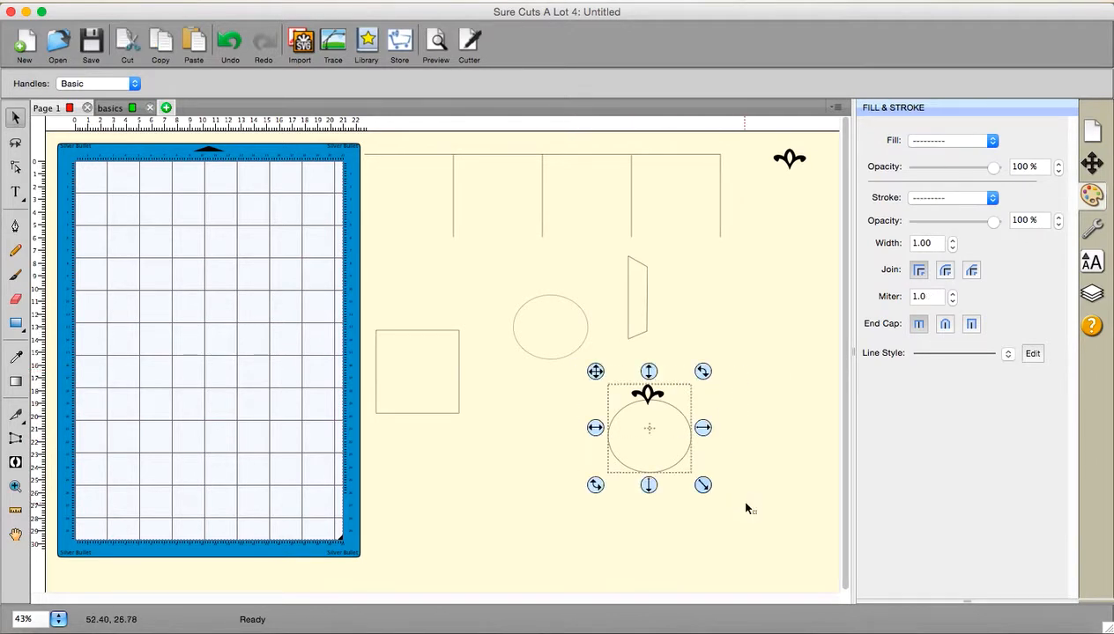
click(382, 2)
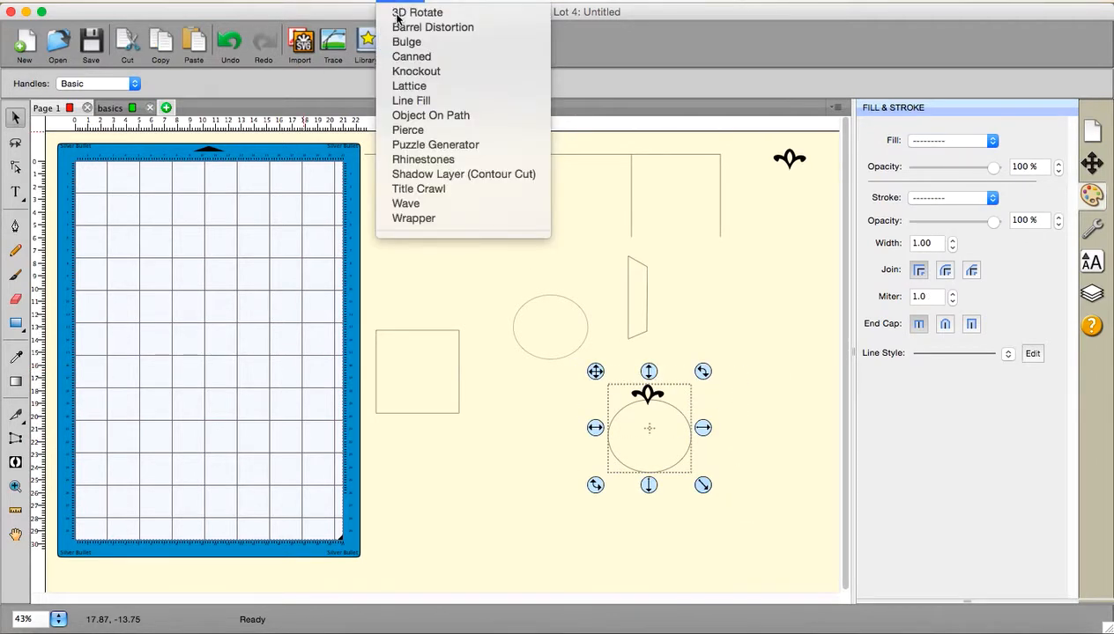
click(408, 115)
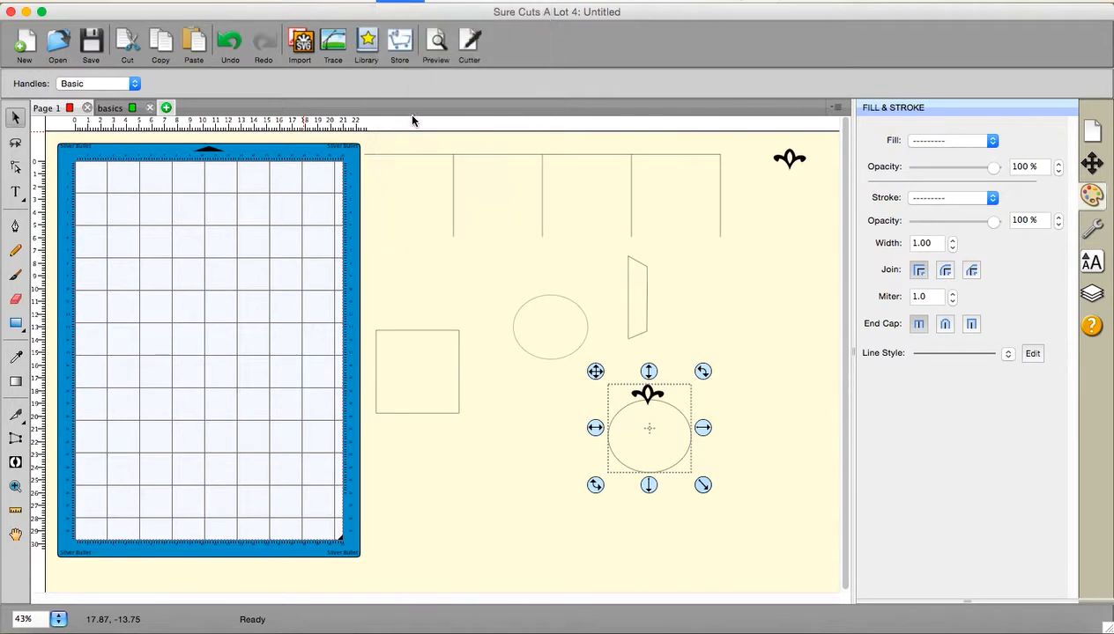
drag(519, 184, 859, 186)
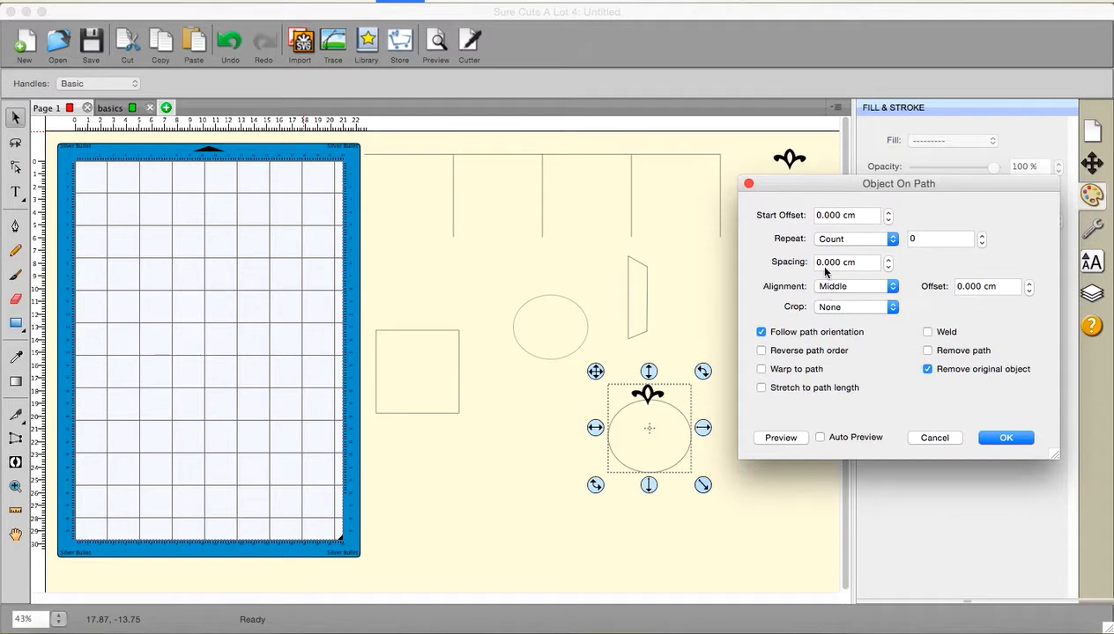
click(893, 239)
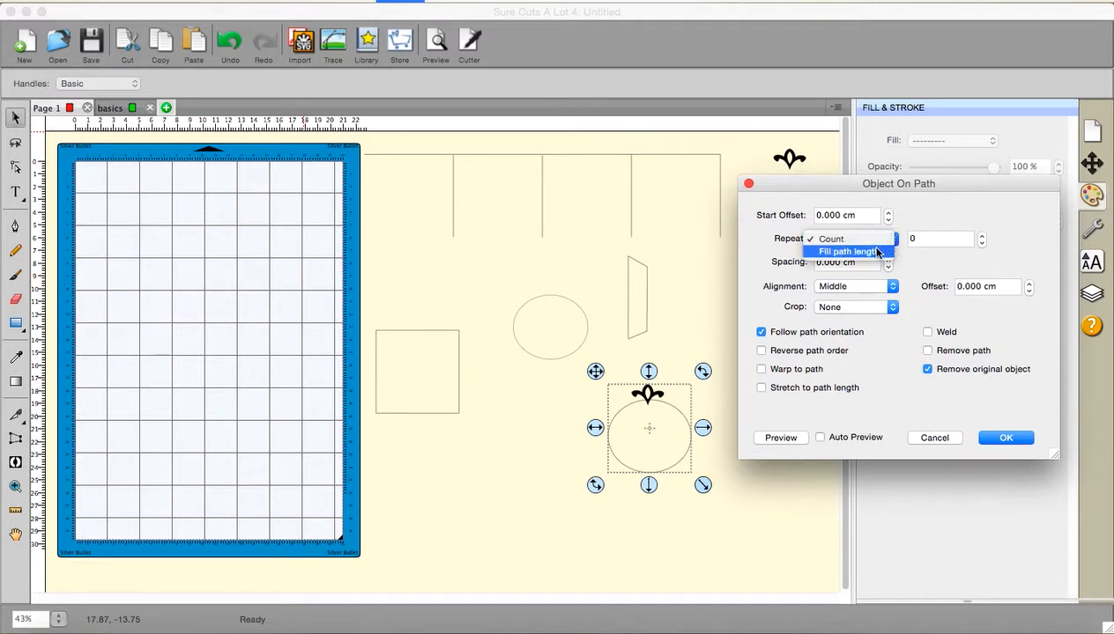
click(876, 248)
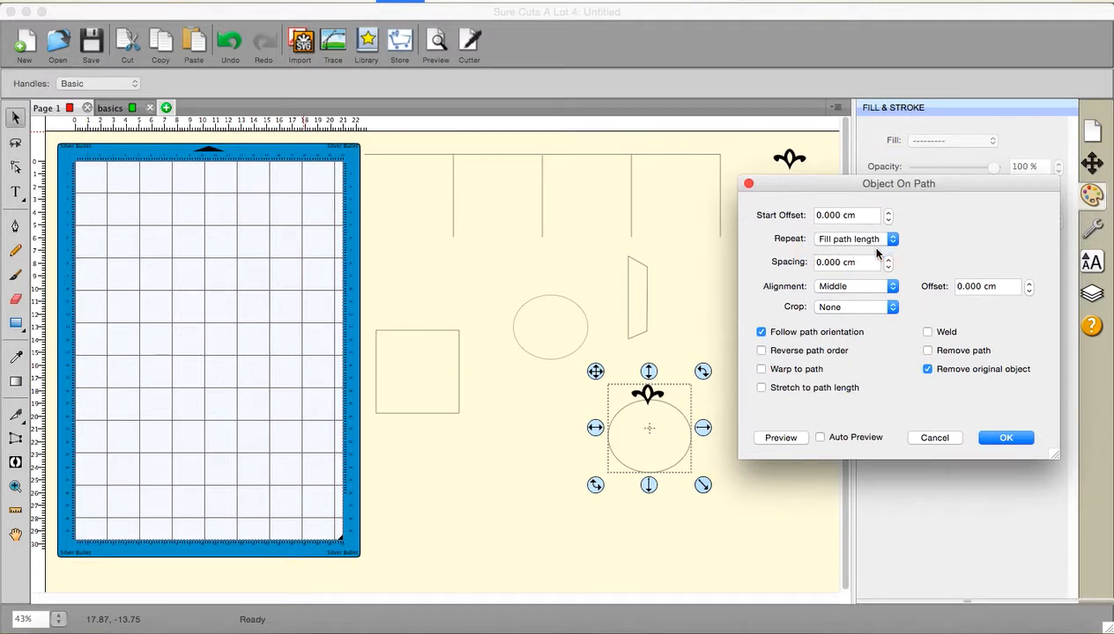
click(819, 438)
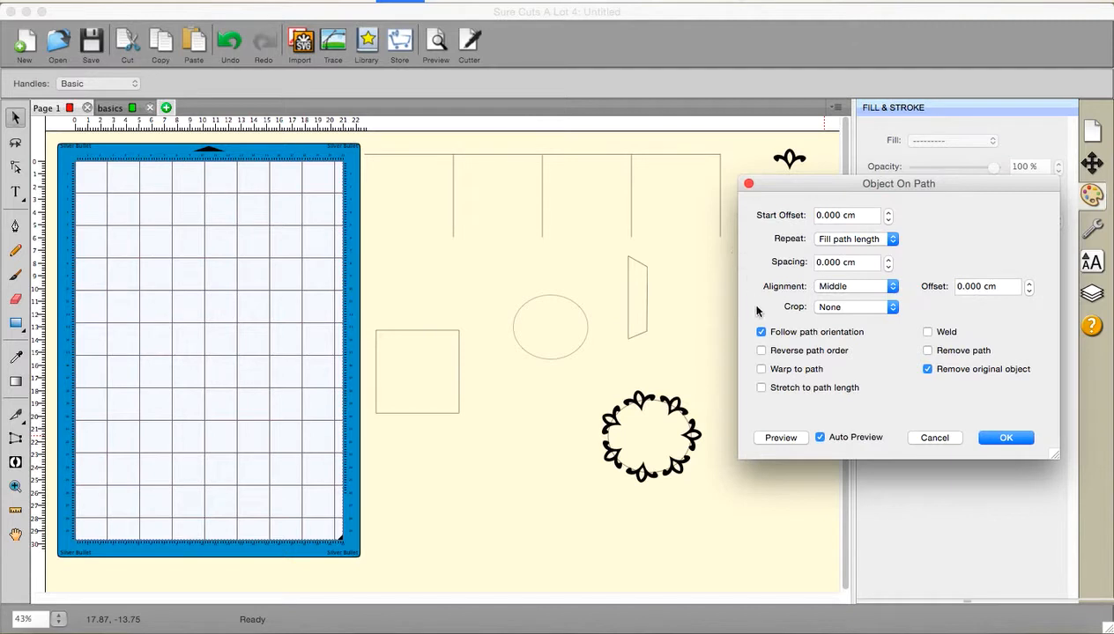
Step: Tighten the flourish spacing along the path to beyond -0.50 cm, enable Weld and apply Object On Path
click(762, 388)
click(888, 267)
click(888, 267)
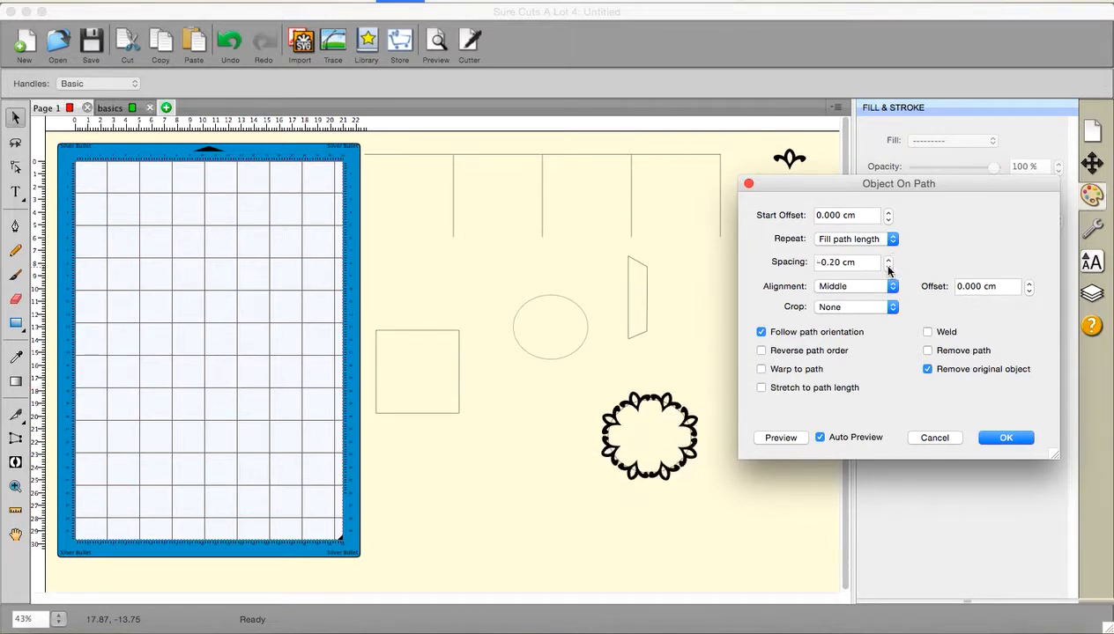
click(888, 267)
click(889, 267)
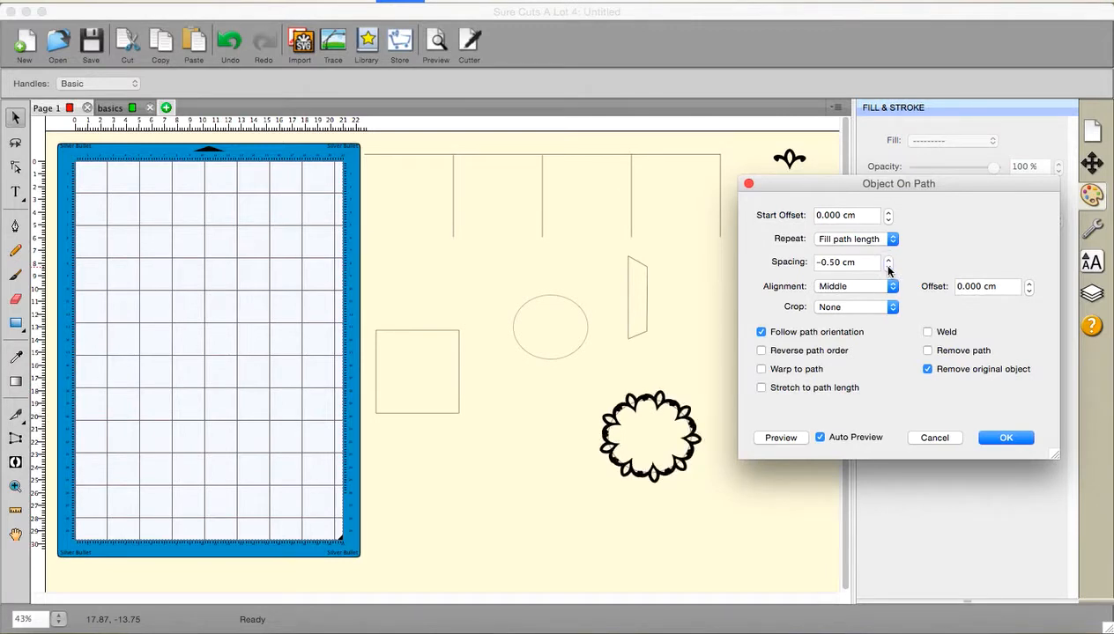
click(888, 267)
click(928, 333)
click(991, 432)
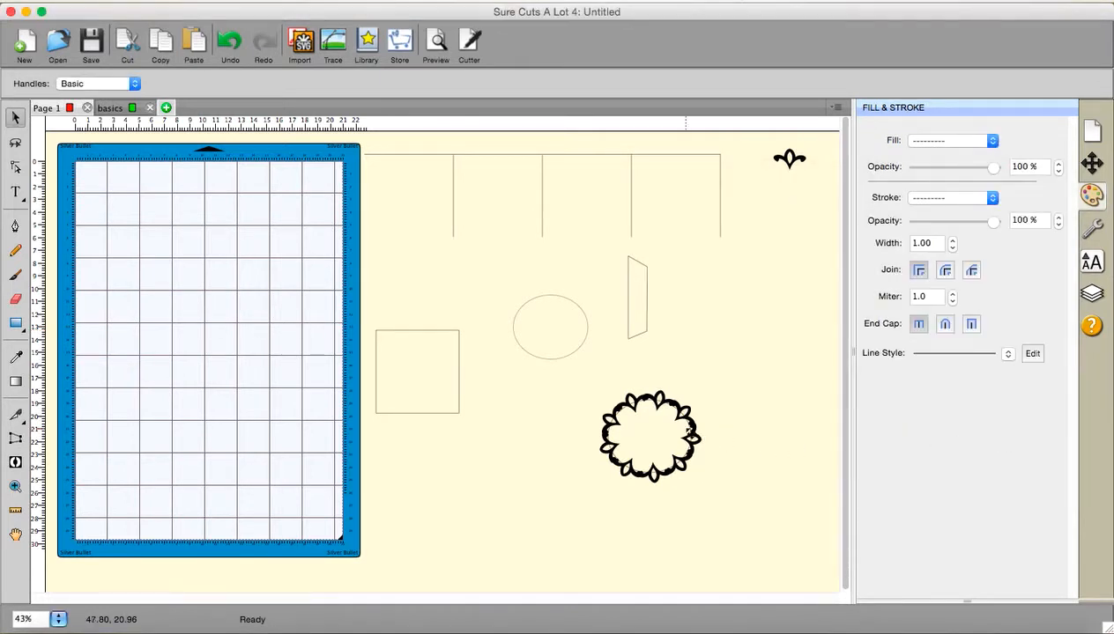
Step: Separate the circle from the welded flourish ring and break the ring apart
mouse_move(691, 427)
mouse_down()
mouse_move(601, 423)
mouse_move(564, 437)
mouse_up()
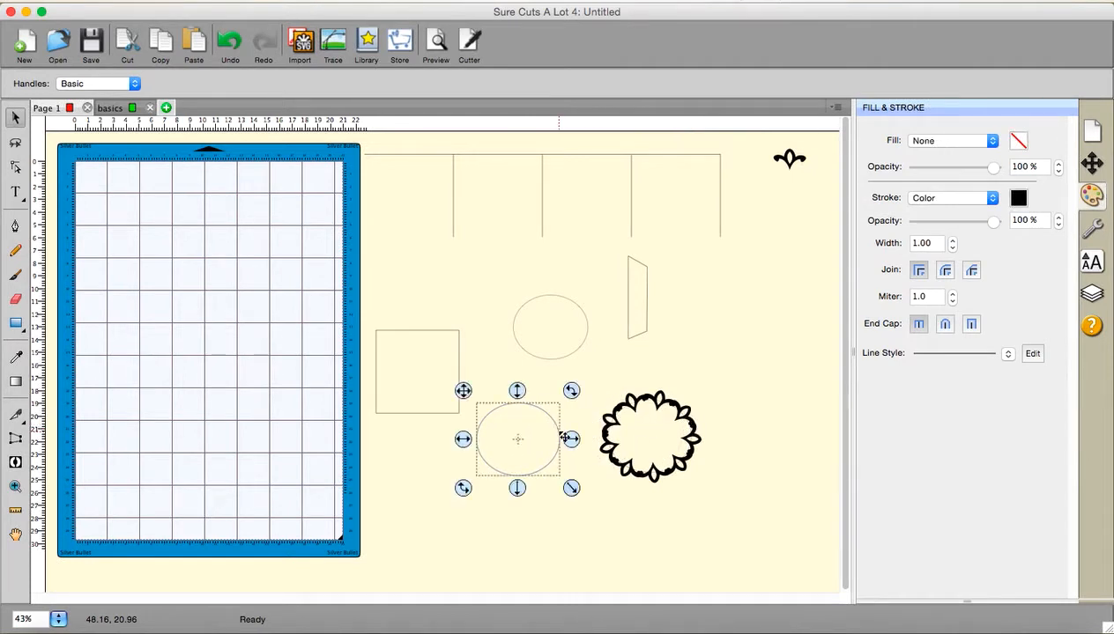
drag(692, 438, 797, 379)
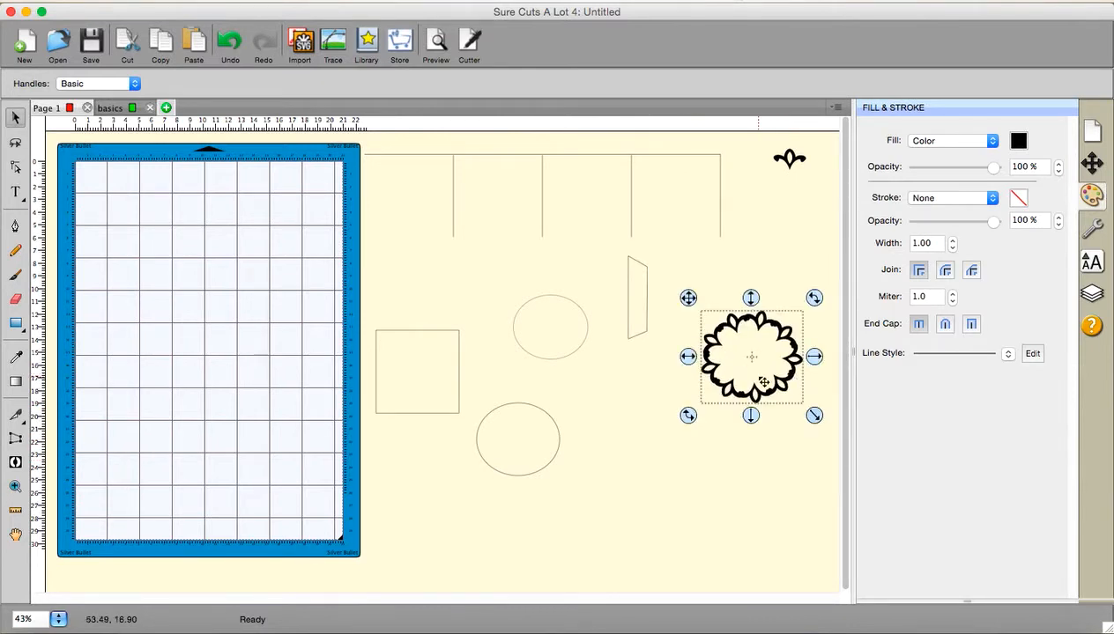
right_click(758, 377)
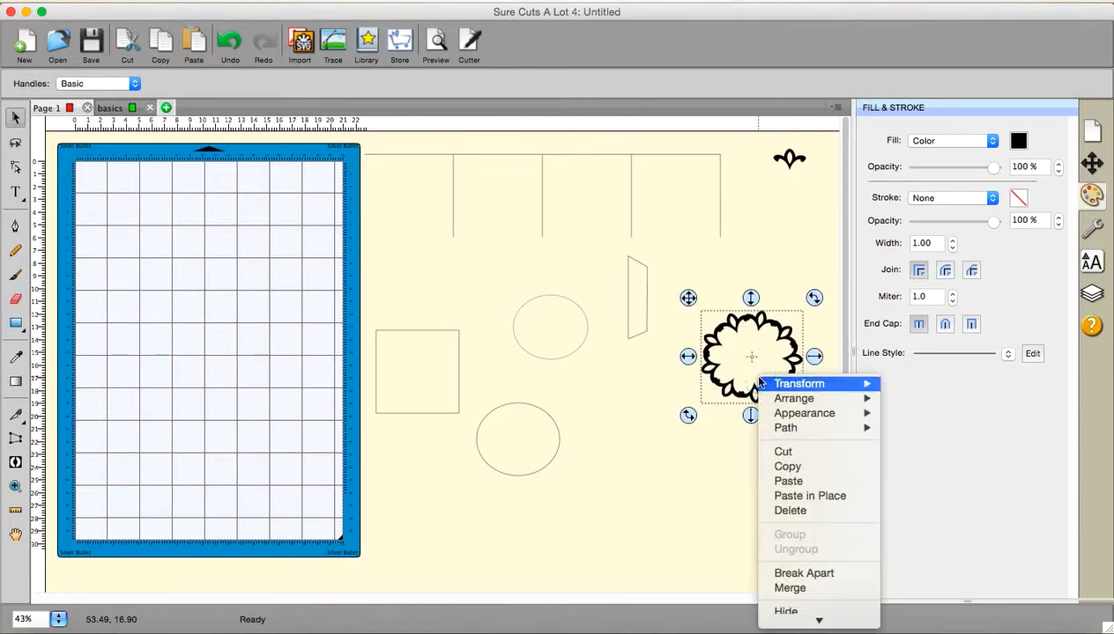
click(783, 574)
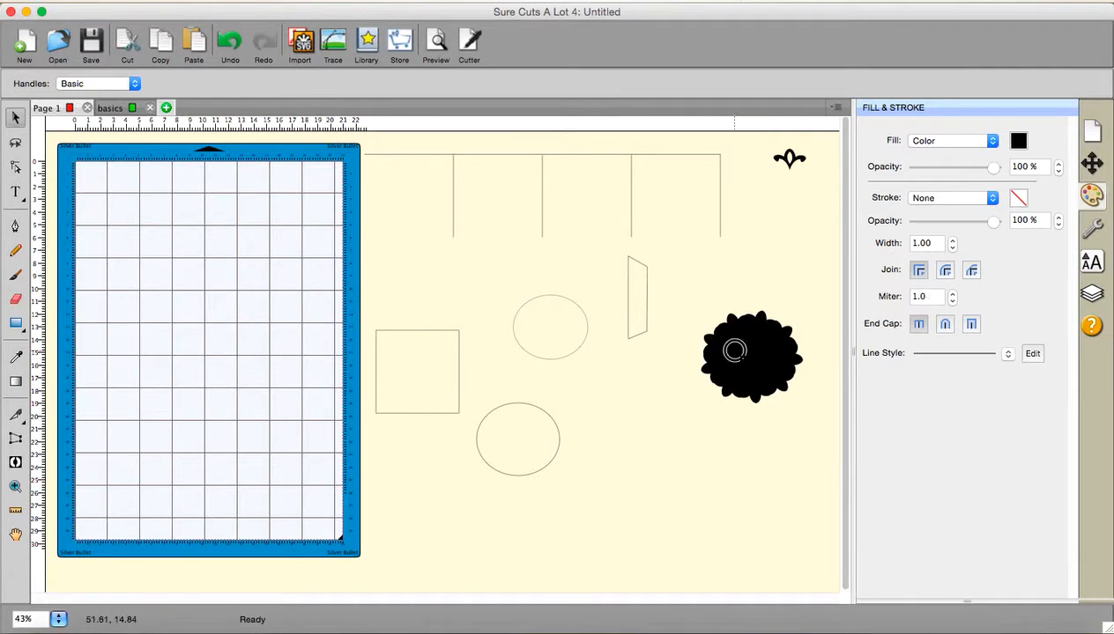
Step: Pull the inner flower and scalloped outer shape away from the small petals, placing the scalloped shape over the square's edge
drag(734, 350, 652, 439)
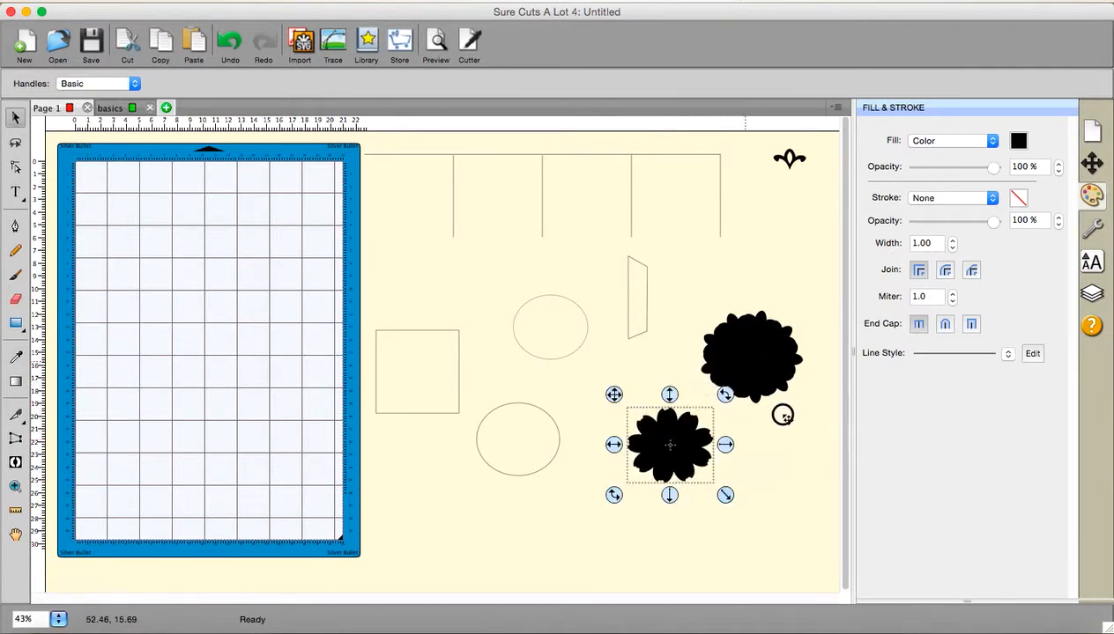
drag(746, 349, 780, 460)
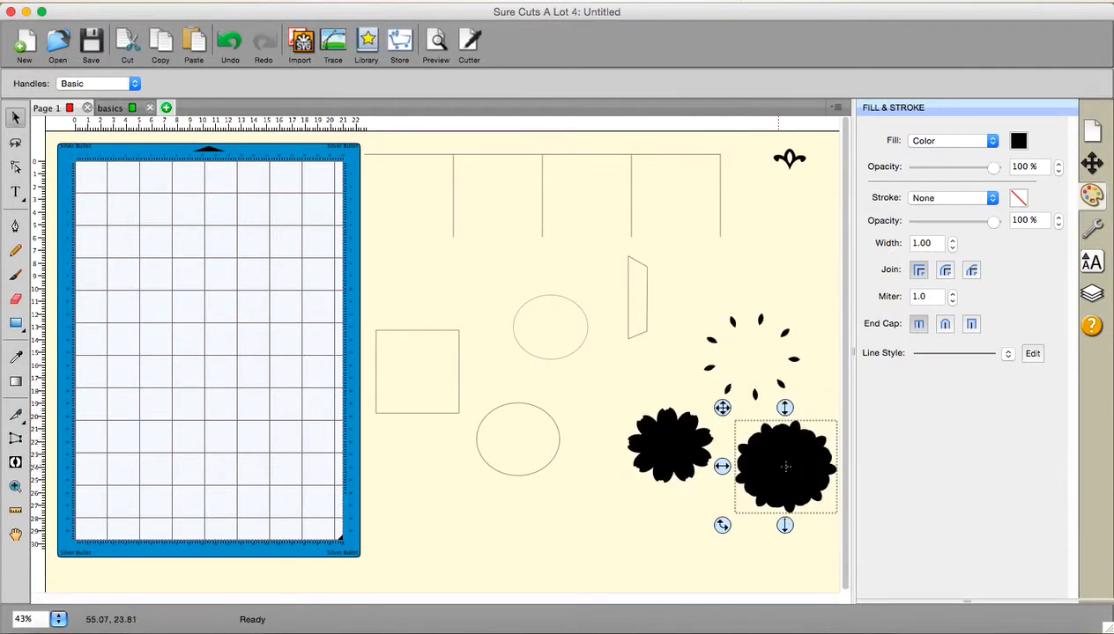
drag(785, 466, 494, 363)
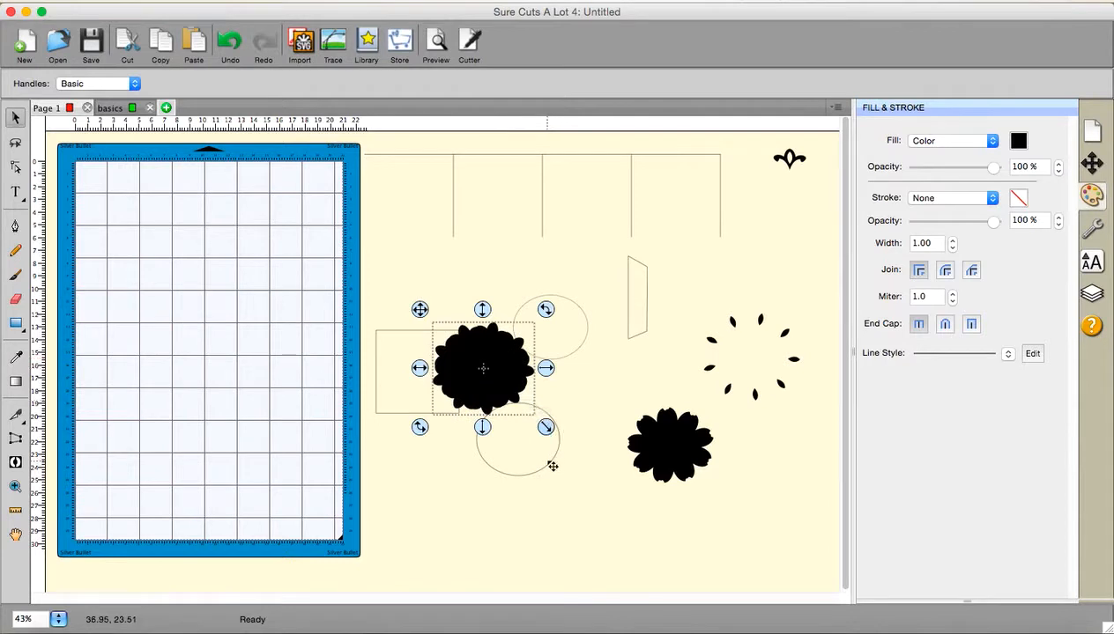
Step: Move both circles clear of the scalloped shape and squash that shape vertically into a flatter oval
mouse_move(552, 462)
mouse_down()
mouse_move(632, 529)
mouse_move(634, 516)
mouse_up()
drag(563, 356, 668, 407)
click(474, 395)
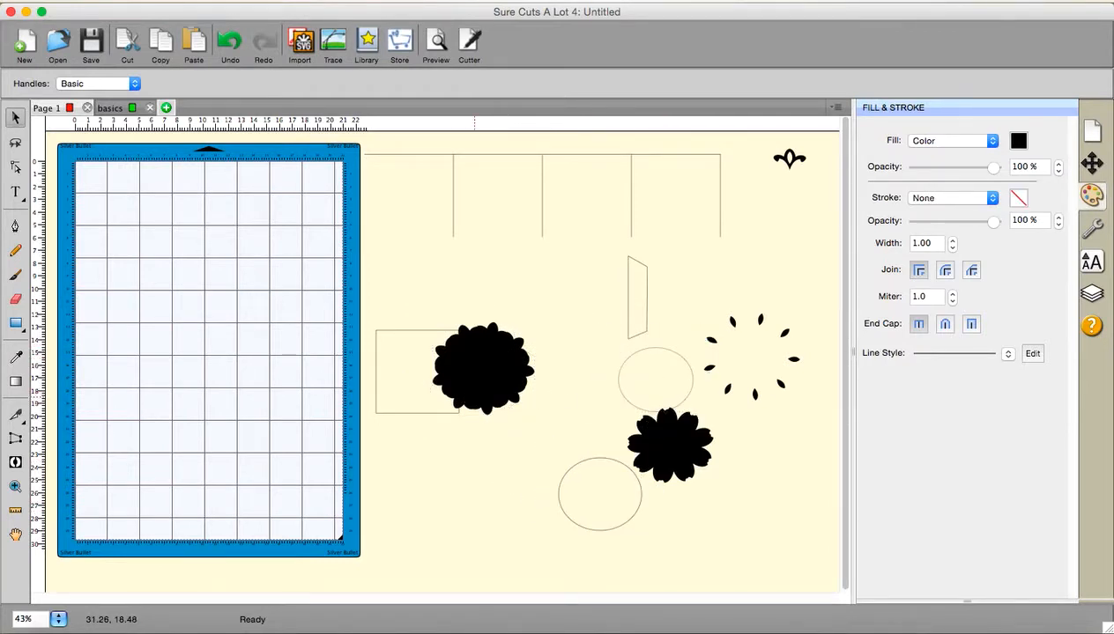
drag(485, 433, 485, 373)
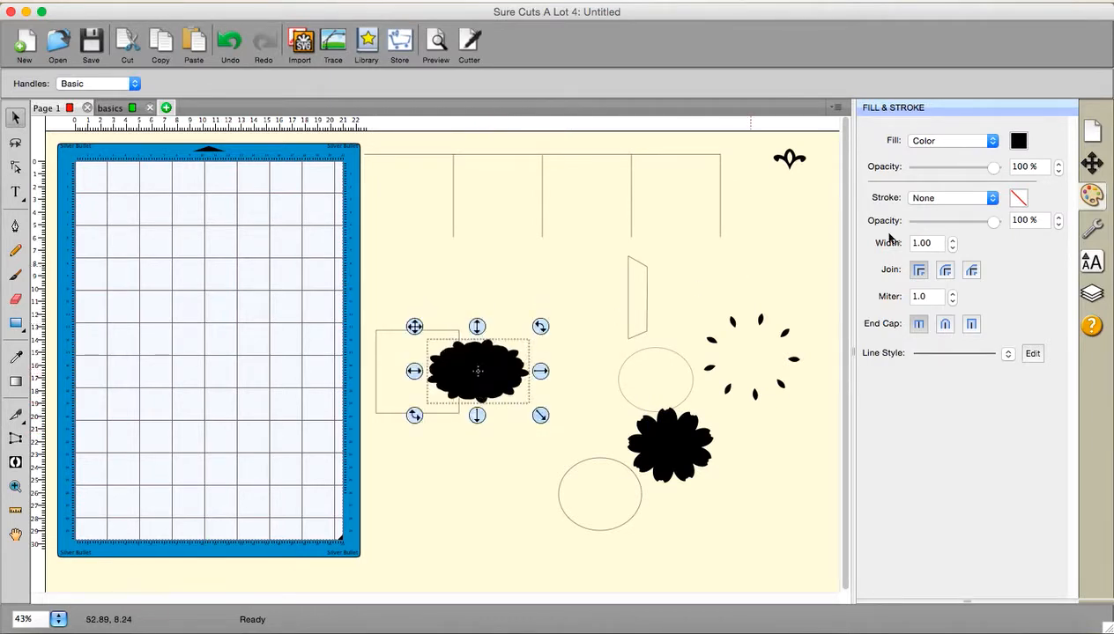
Step: Remove the scalloped oval's fill and give it a solid Licorice-coloured stroke
click(993, 142)
click(936, 130)
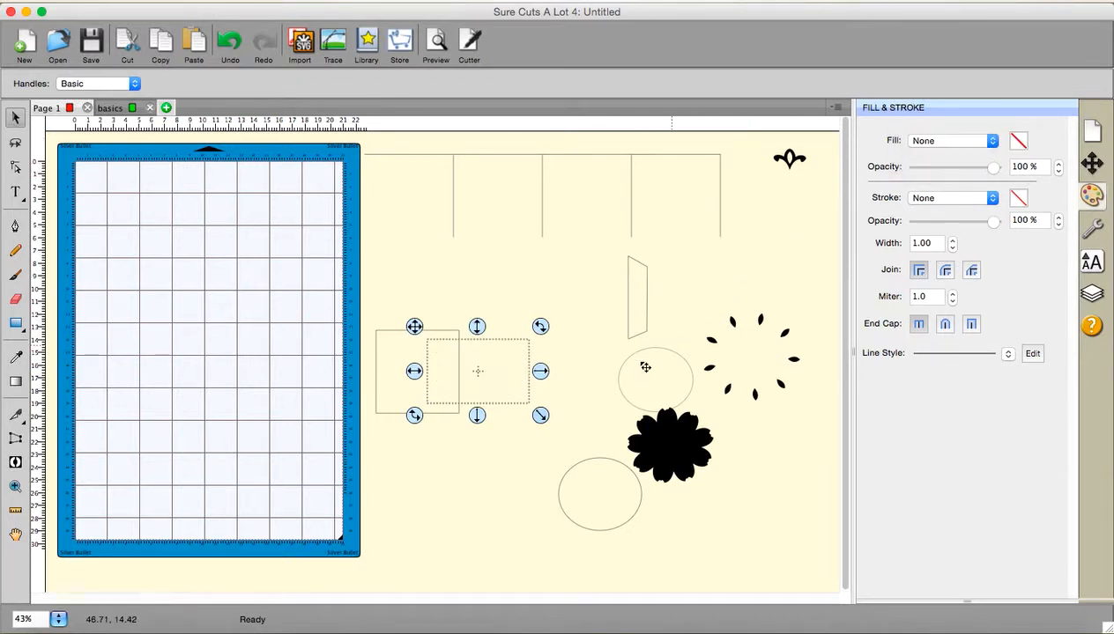
click(993, 197)
click(962, 212)
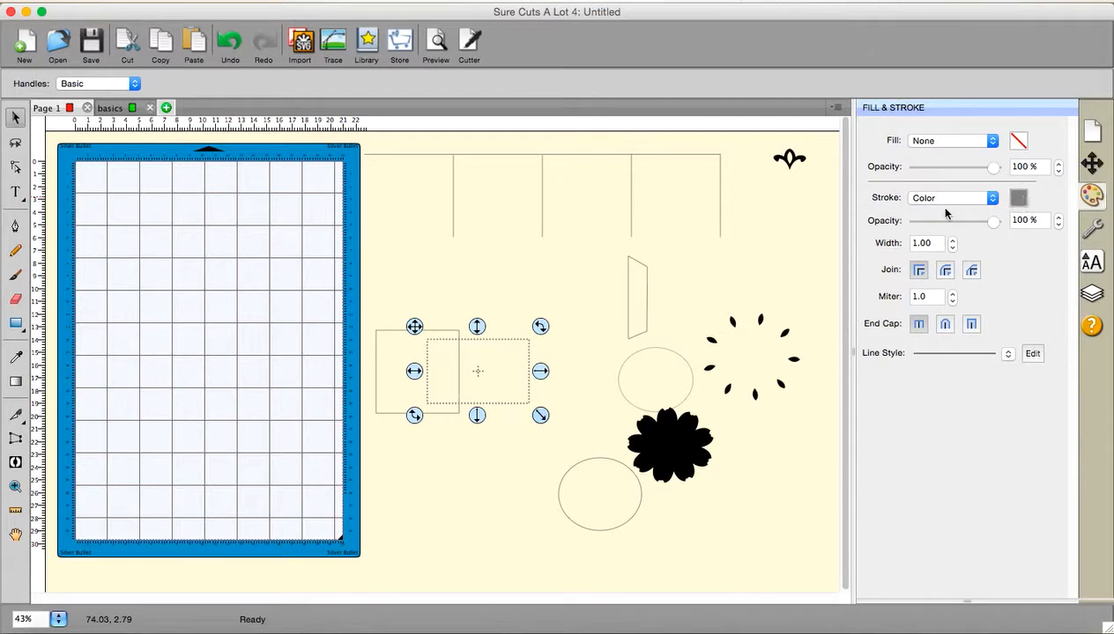
click(608, 273)
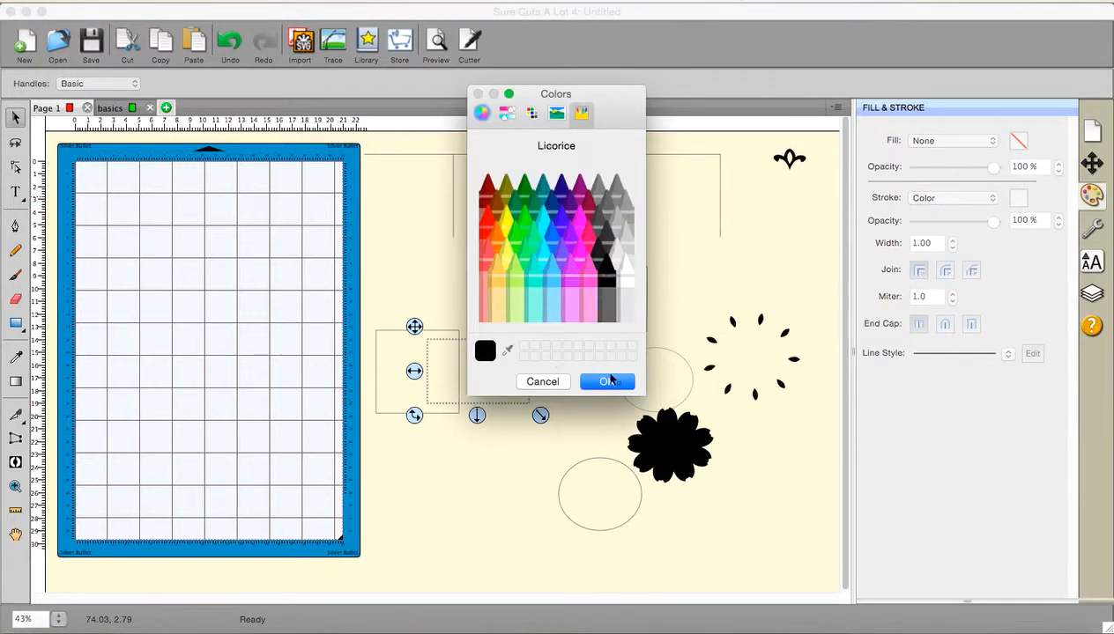
click(609, 381)
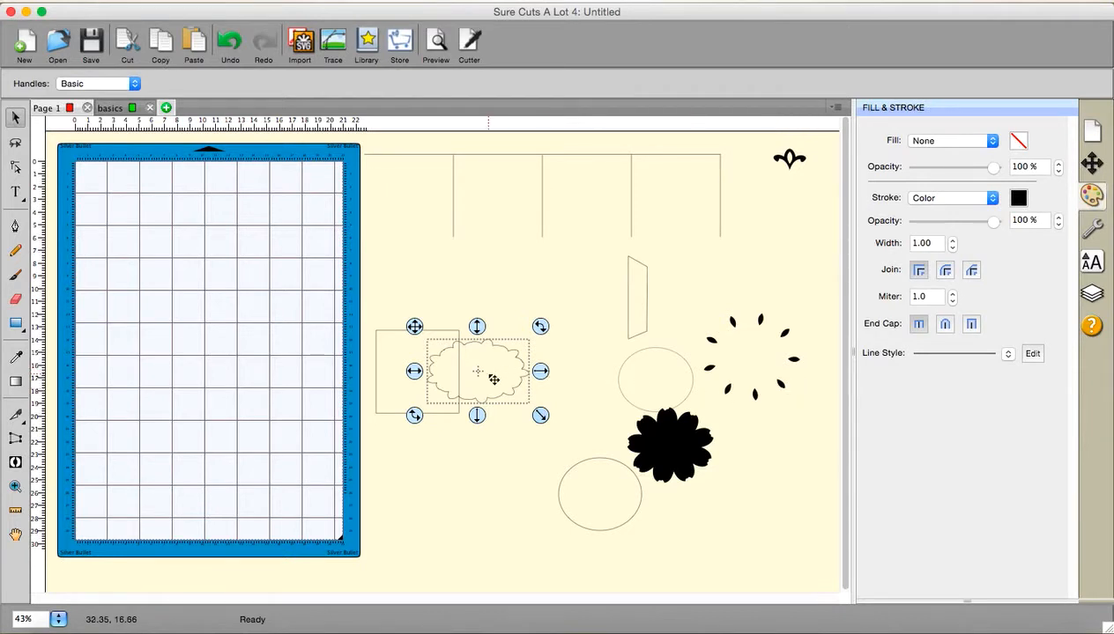
Step: Shift the scalloped oval further over the square's edge and stretch it slightly taller, keeping it shorter than the square
drag(494, 379, 482, 378)
click(465, 415)
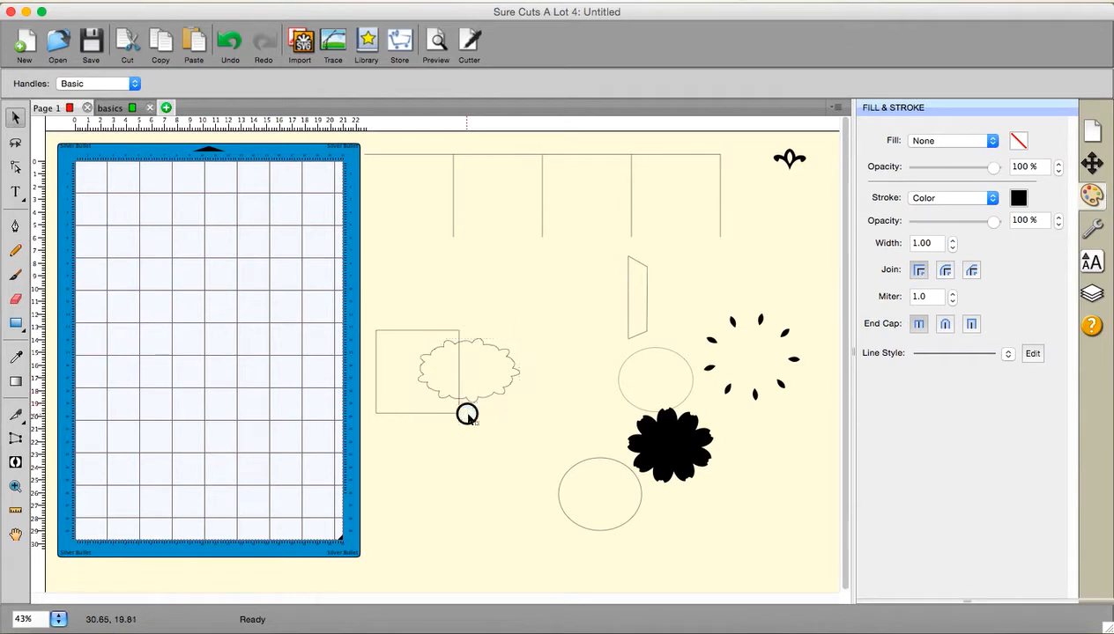
drag(467, 421, 473, 376)
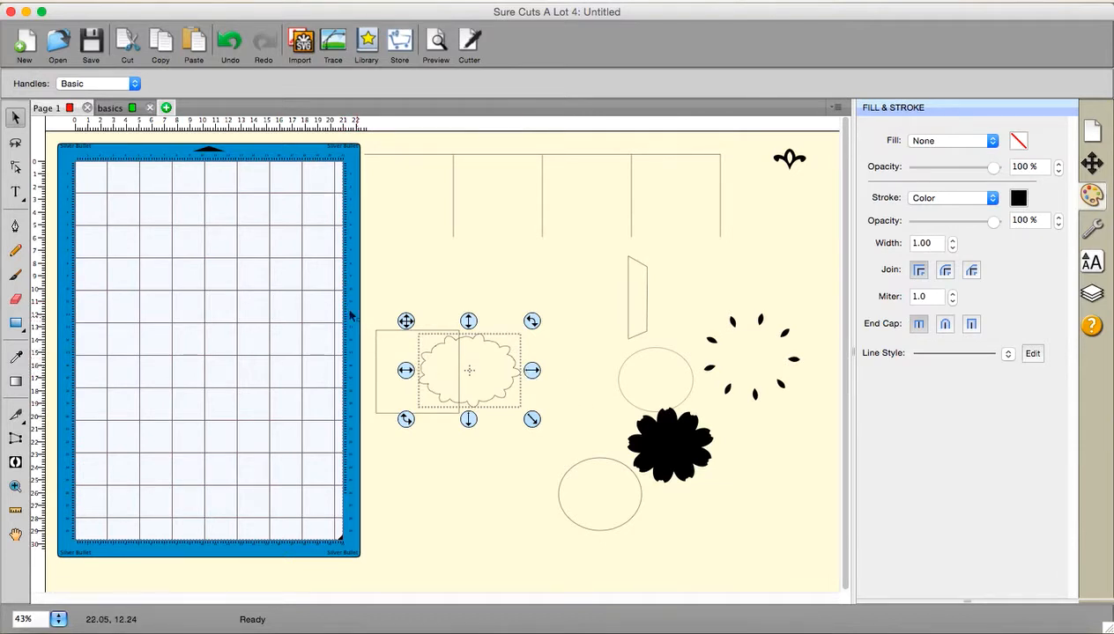
Step: Align the square and scalloped oval on their vertical centres and merge them with Union
drag(349, 309, 552, 460)
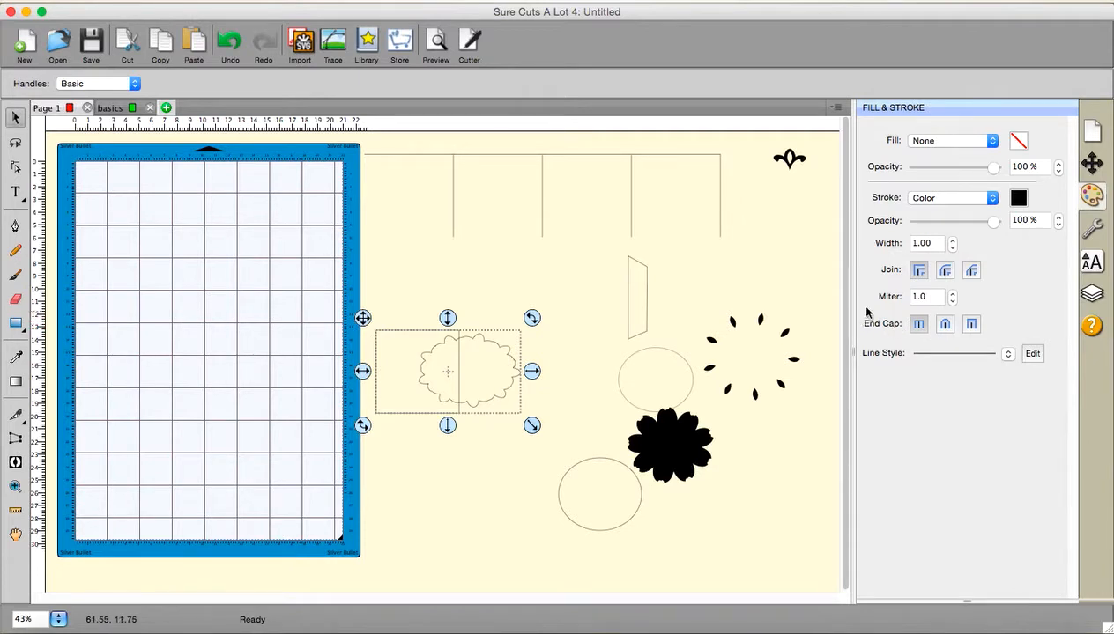
click(1095, 167)
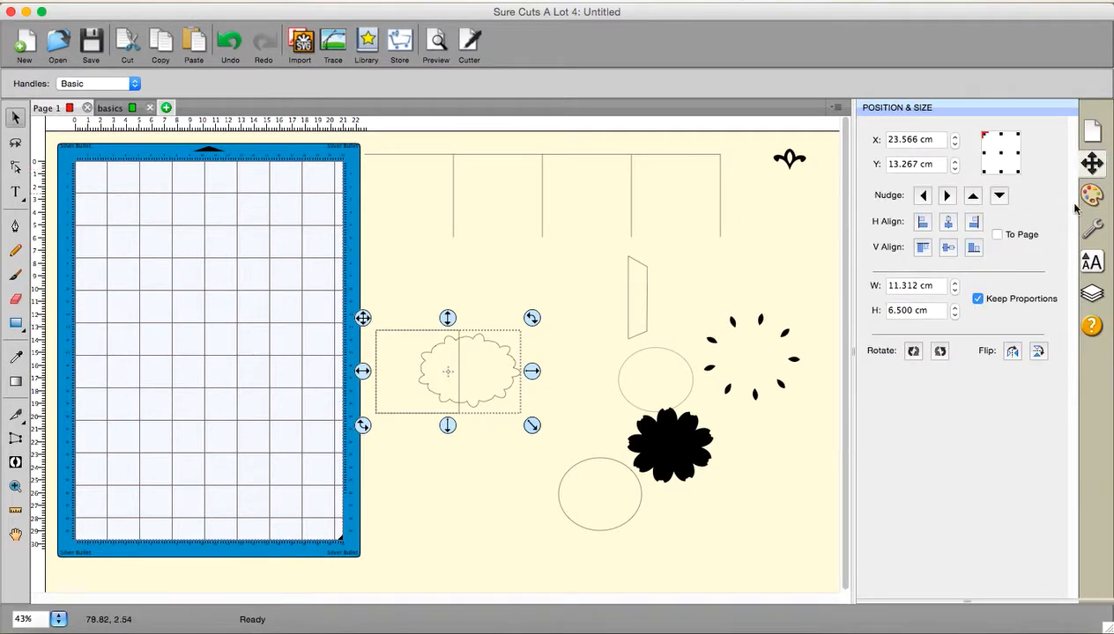
click(948, 248)
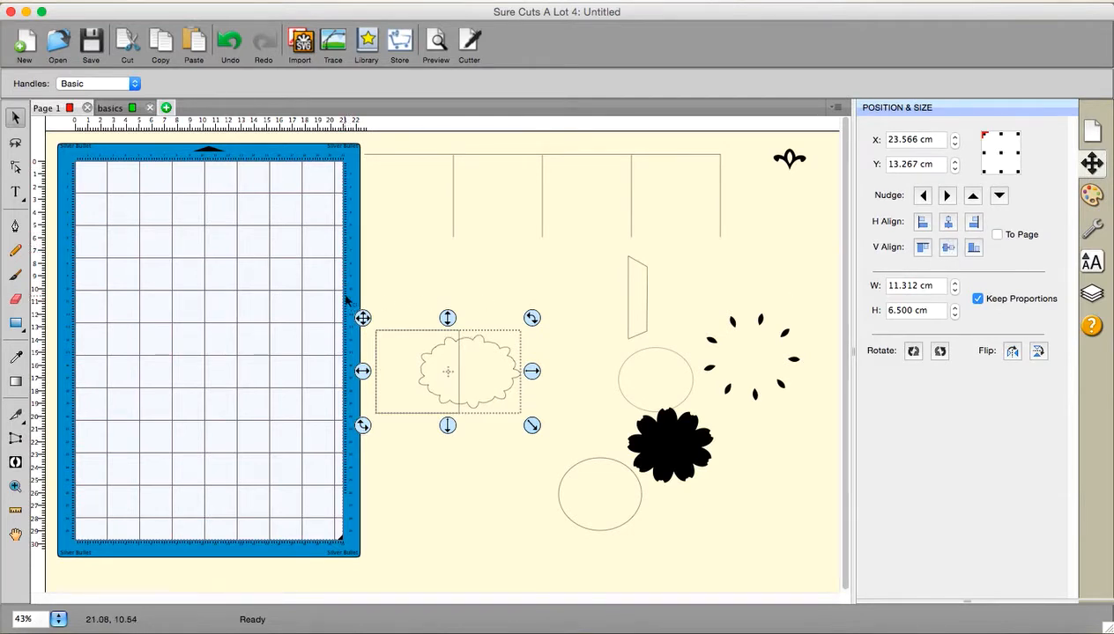
click(284, 3)
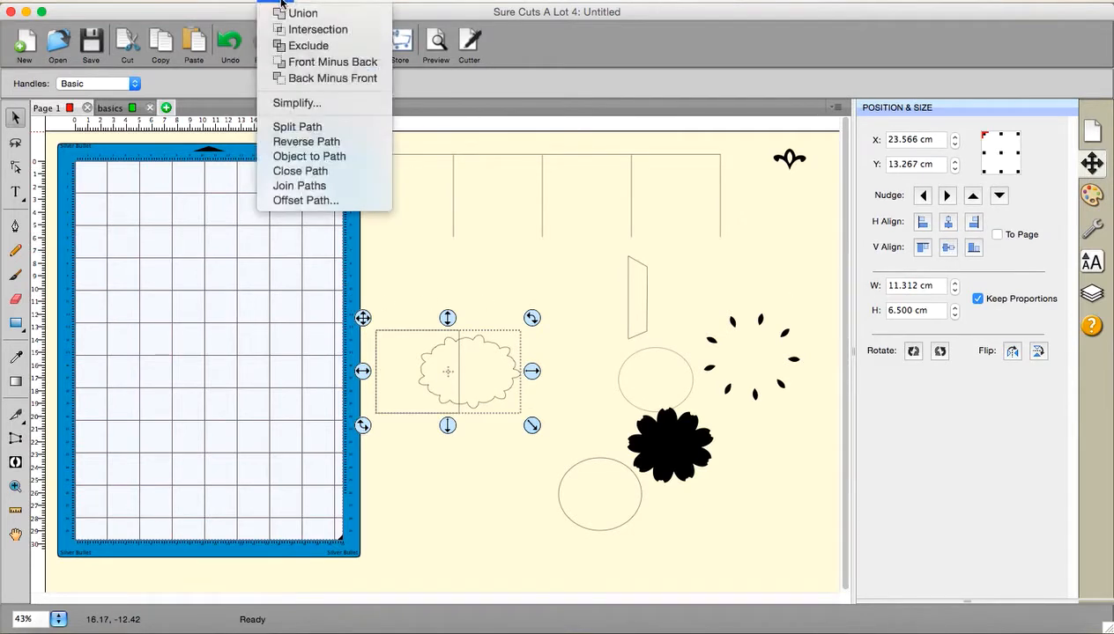
click(282, 13)
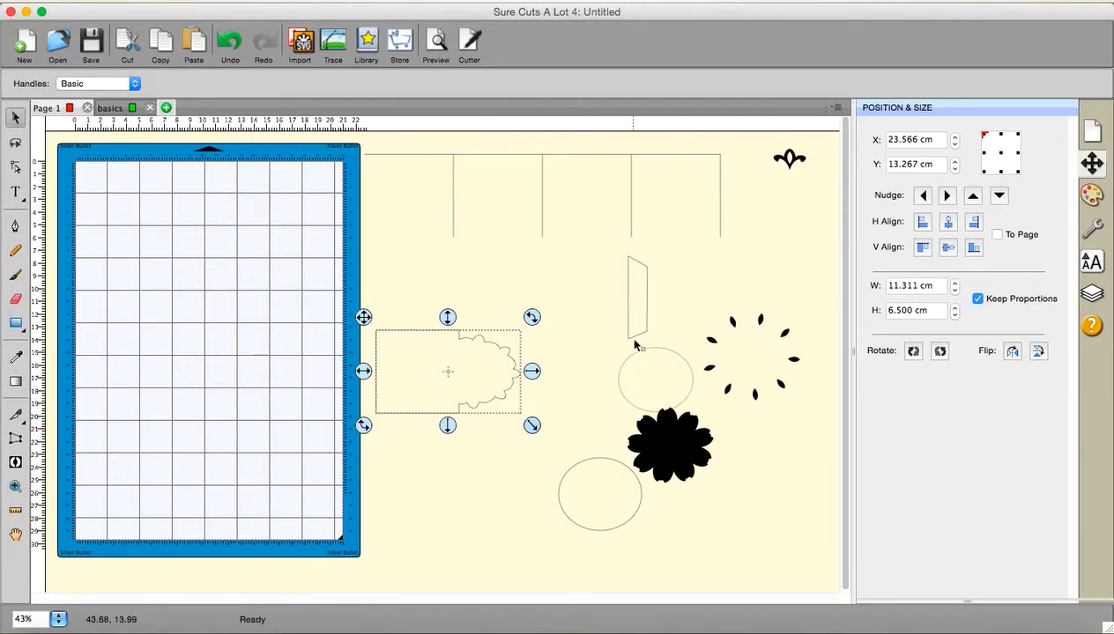
click(699, 291)
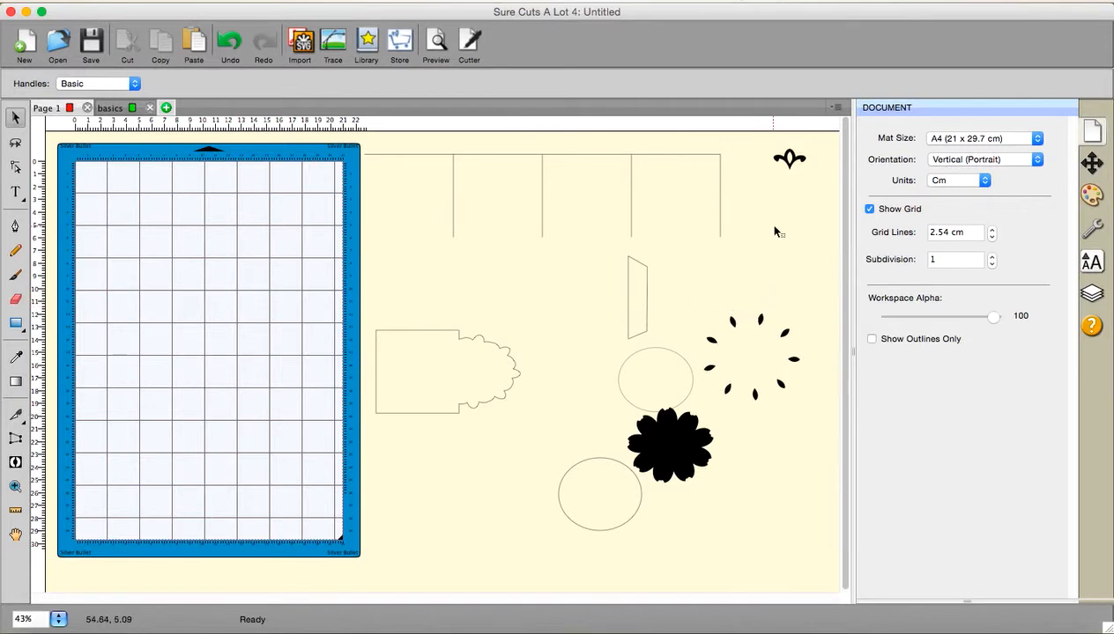
Step: Shrink the circle beside the black flower to an oval about 3.66 × 2.85 cm and place it above the merged scalloped shape
click(789, 160)
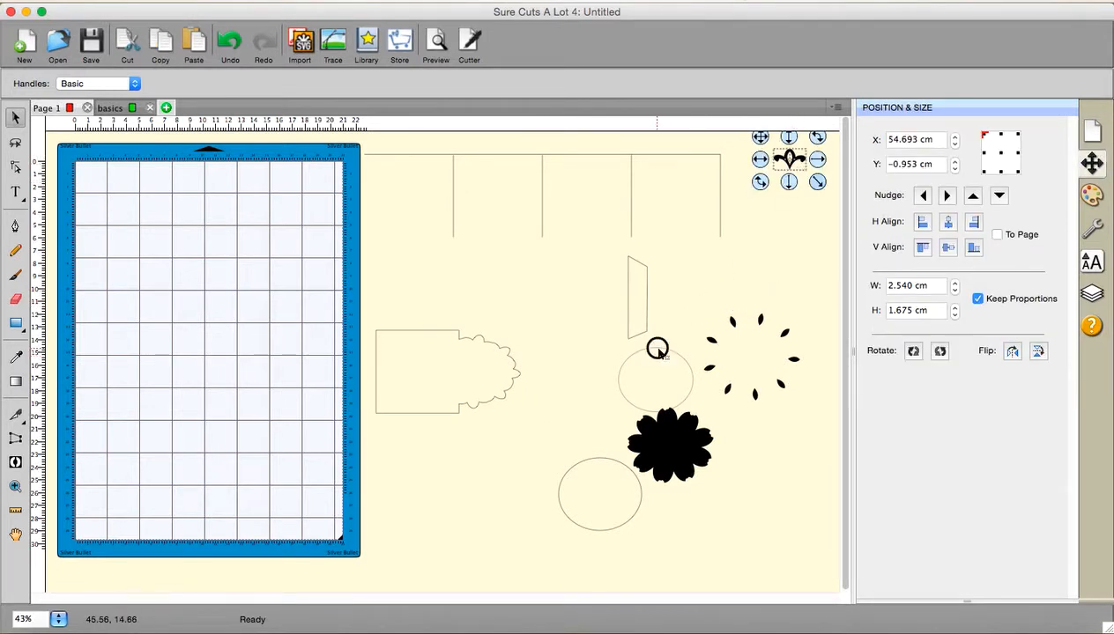
drag(656, 349, 485, 343)
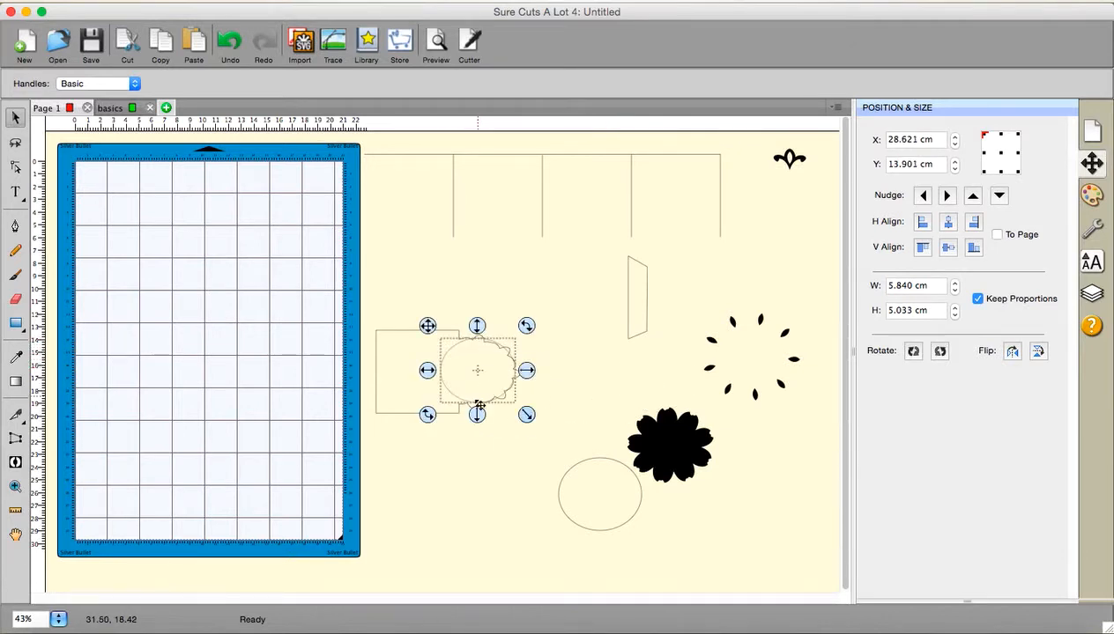
drag(527, 414, 568, 314)
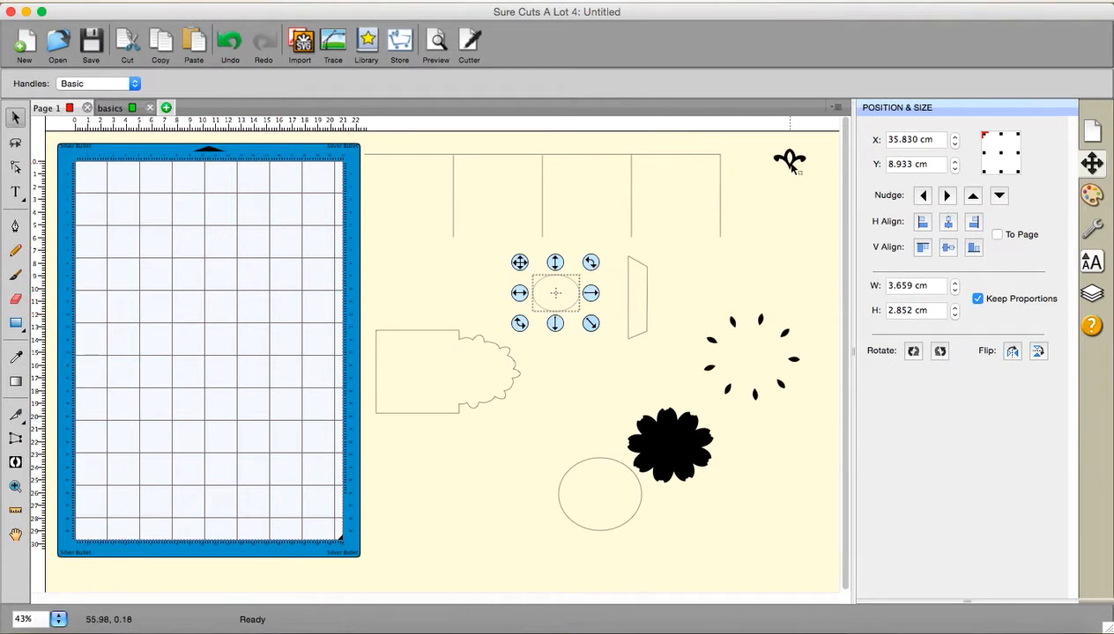
Step: Convert the small oval to a path and set the flourish, reduced to about 1.69 × 1.07 cm, above its top edge
click(279, 1)
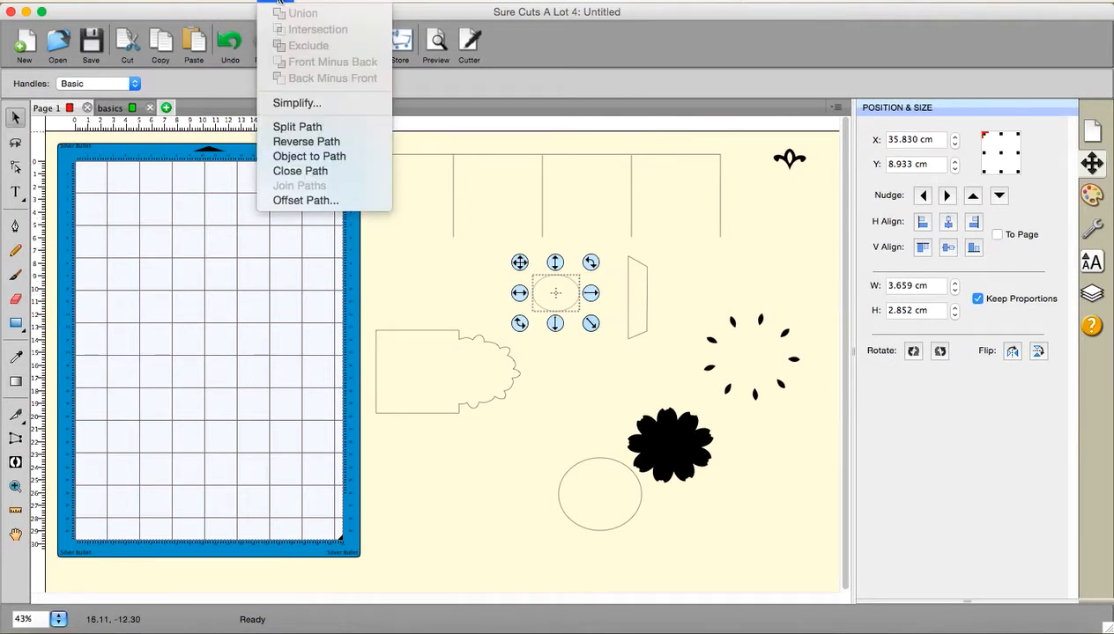
click(281, 157)
click(765, 204)
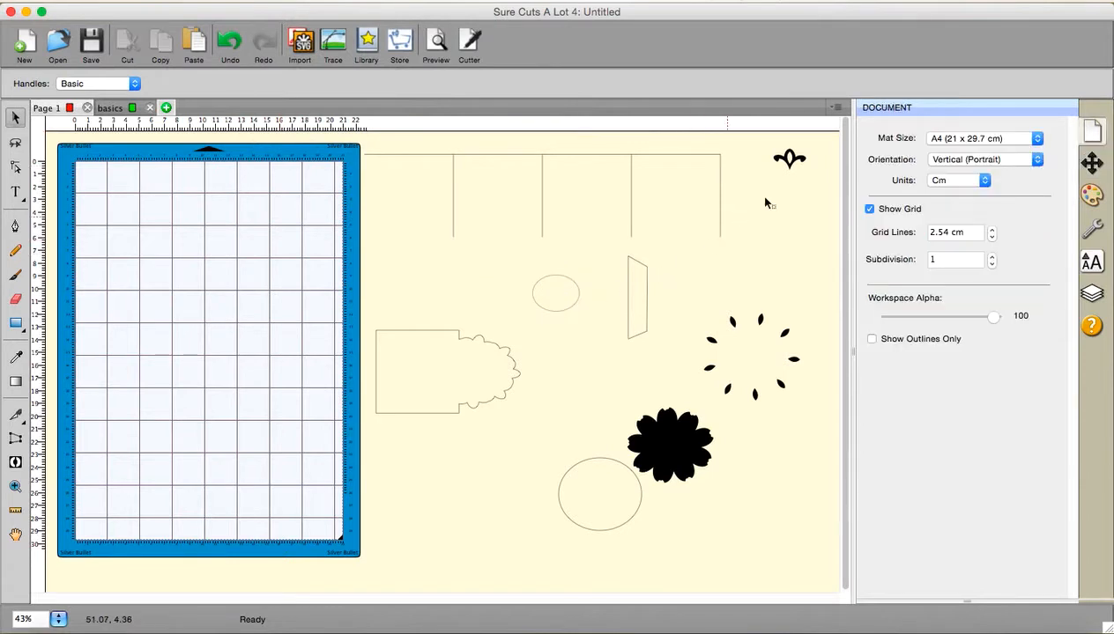
drag(789, 160, 557, 276)
drag(508, 232, 608, 350)
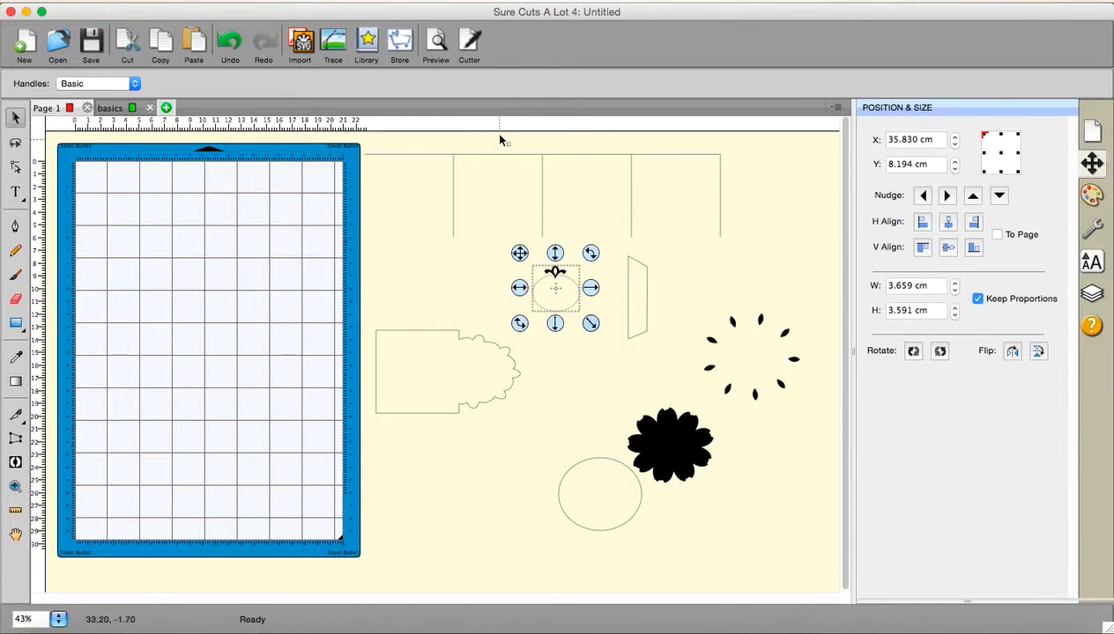
Step: Try to repeat the flourish around the small oval with Object On Path, using Auto Preview and a higher repeat count
click(400, 2)
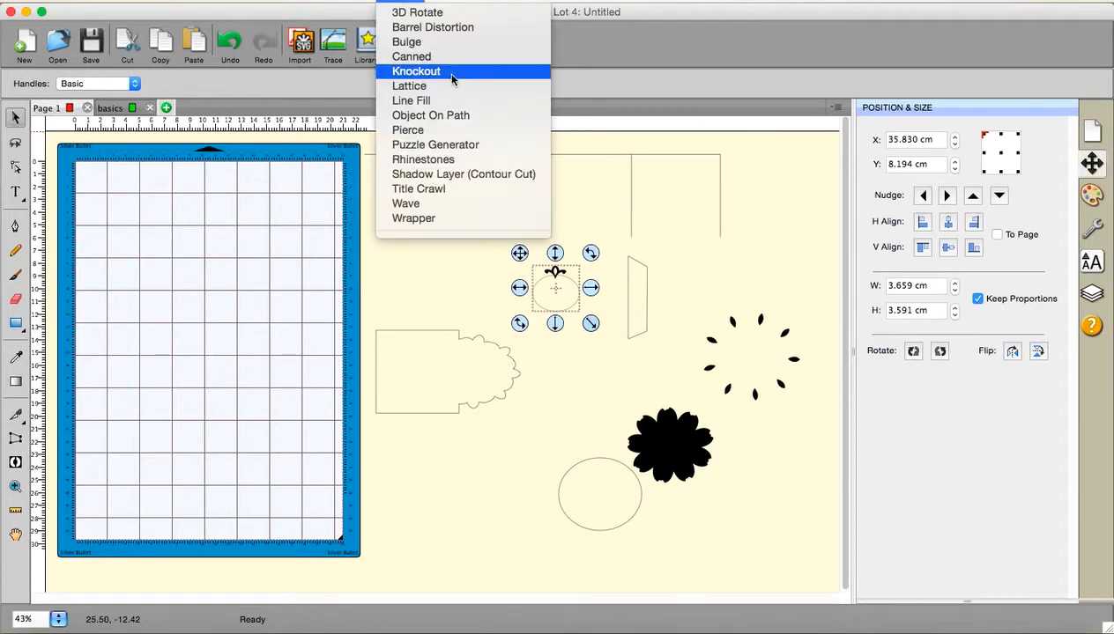
click(458, 118)
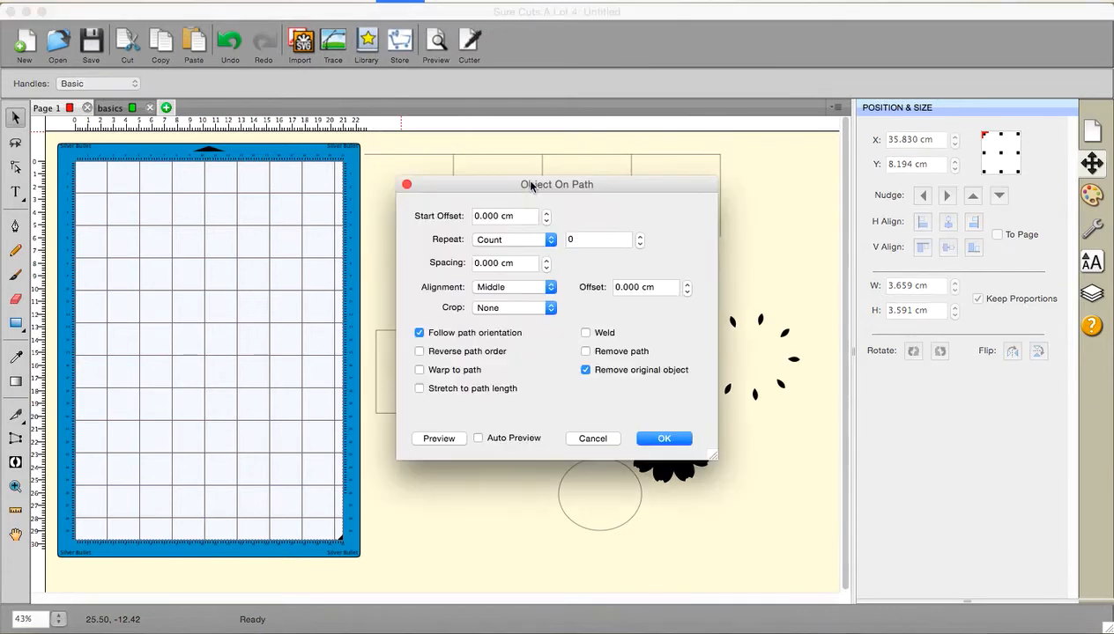
drag(547, 190, 781, 189)
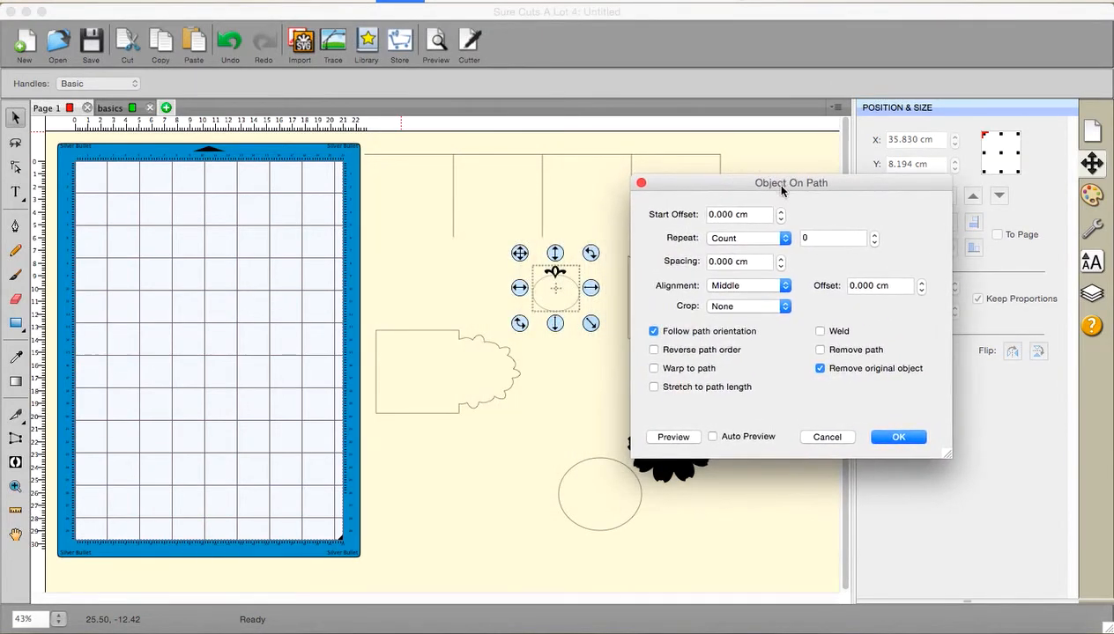
click(714, 438)
click(875, 235)
click(875, 235)
click(875, 235)
click(837, 437)
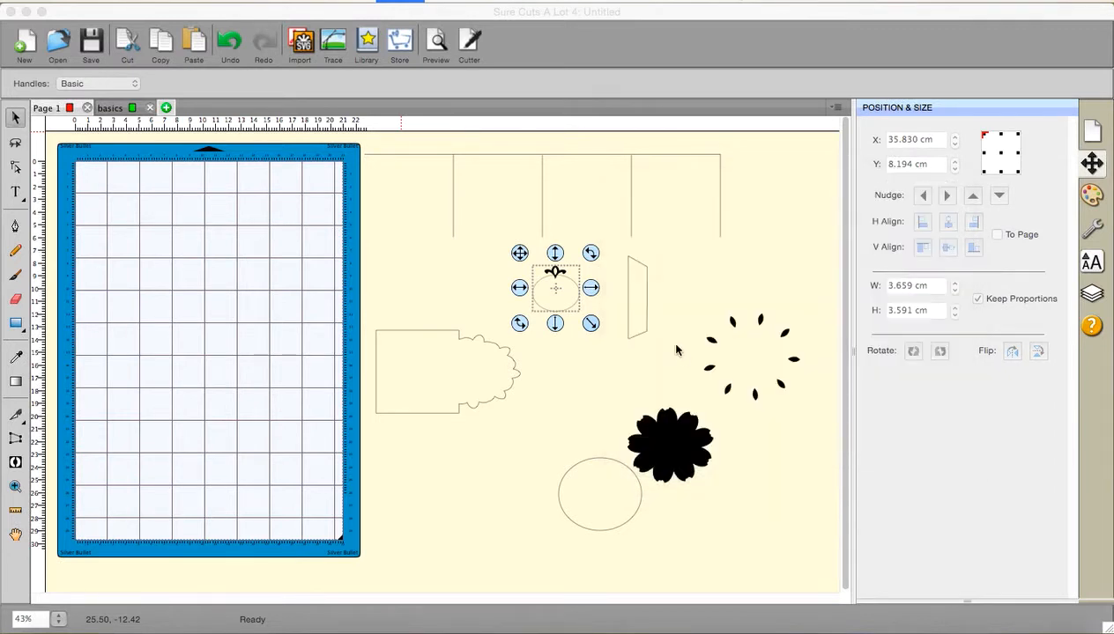
Step: Reselect the flourish and small oval together and retry Object On Path with Auto Preview and an increased count
click(608, 277)
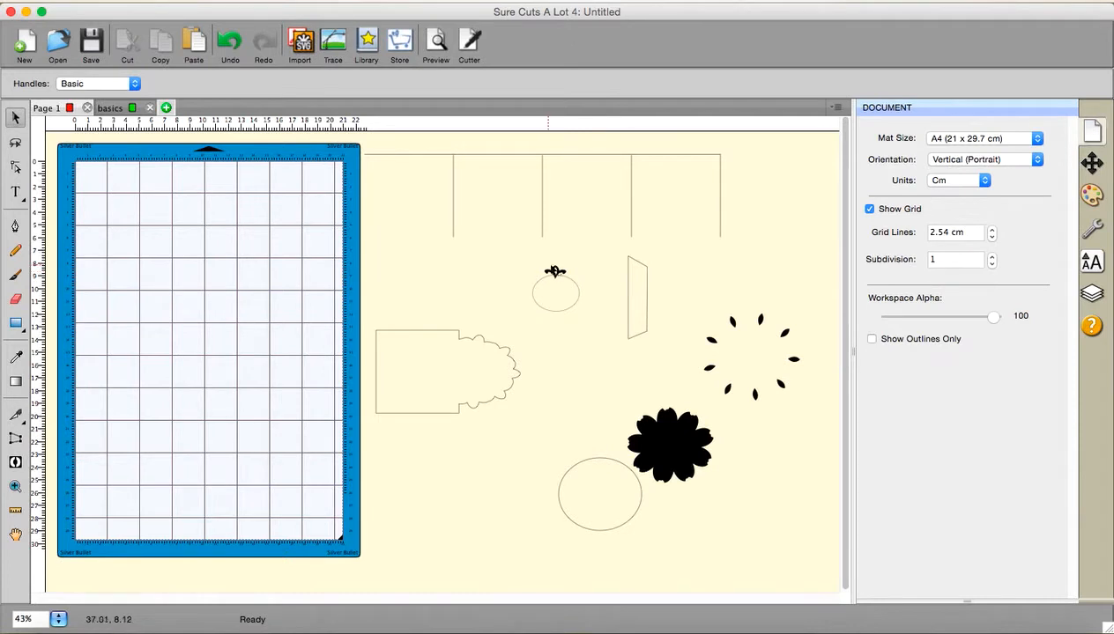
click(554, 272)
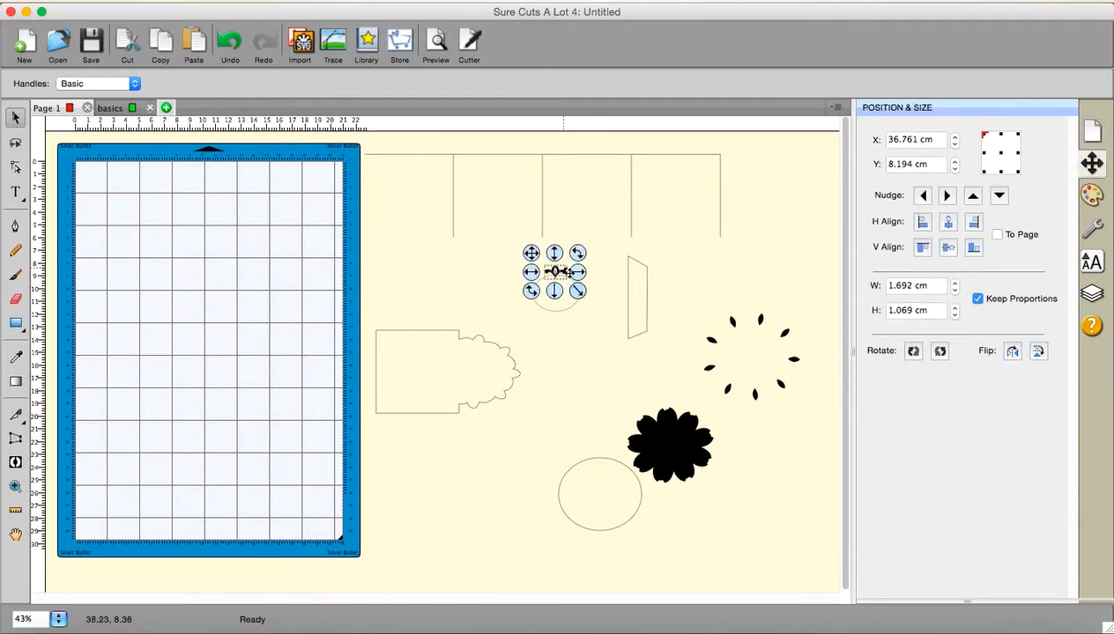
drag(491, 248, 619, 343)
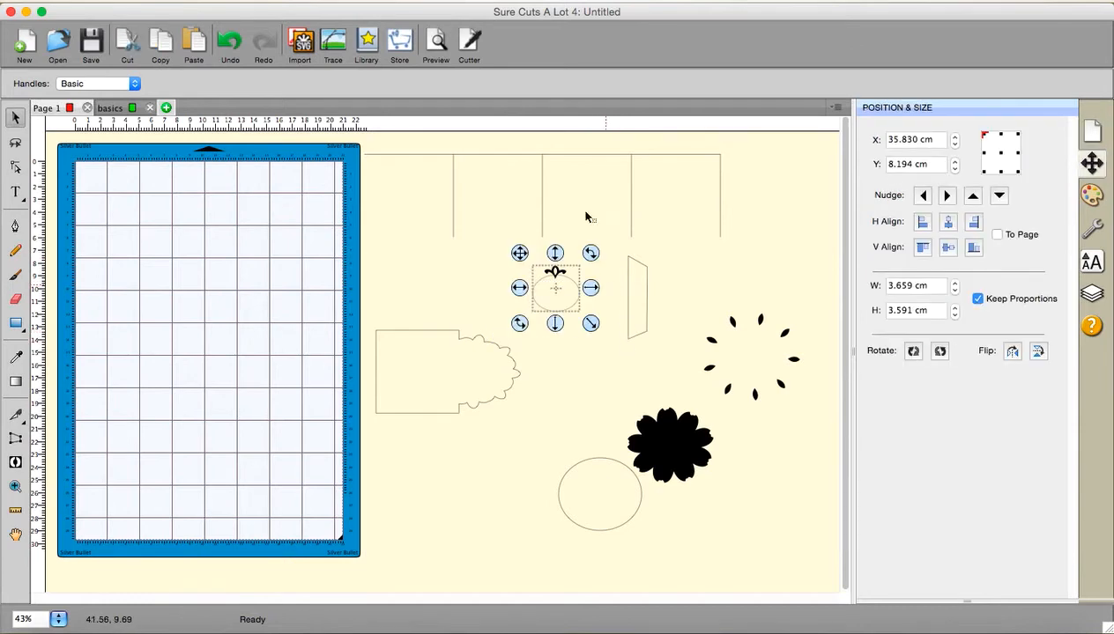
click(401, 2)
click(425, 113)
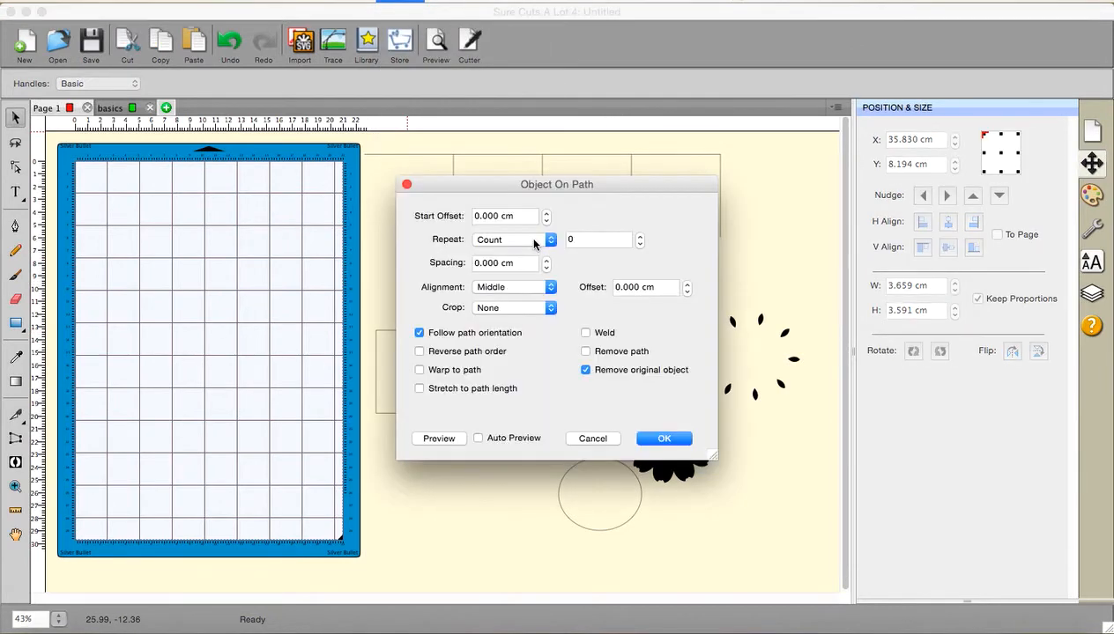
drag(499, 183, 739, 176)
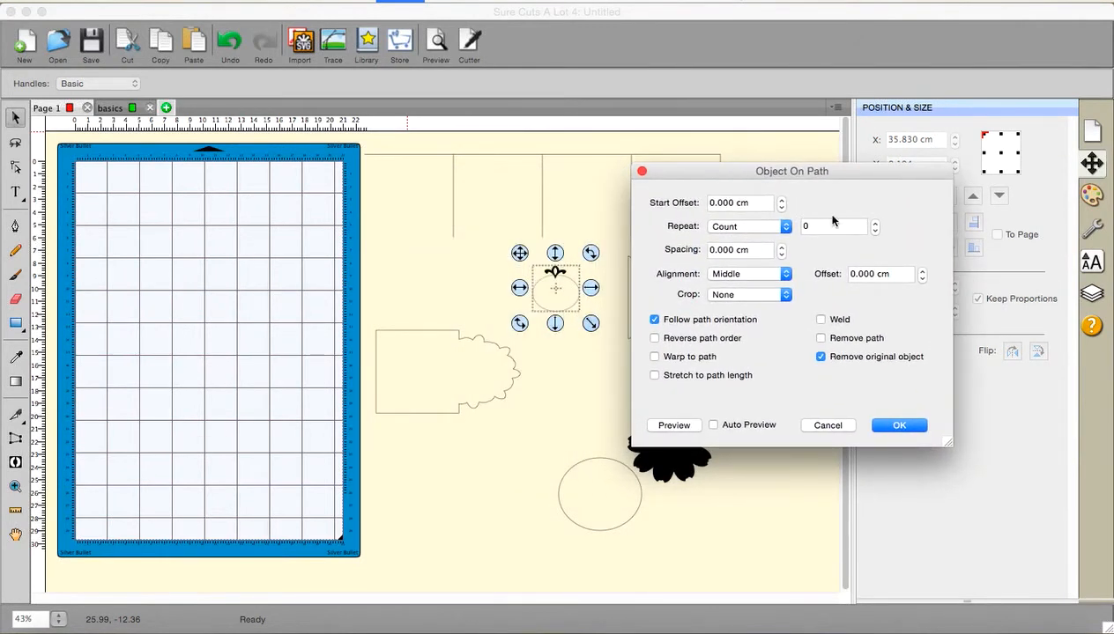
click(713, 426)
click(876, 222)
click(876, 222)
click(876, 222)
click(826, 425)
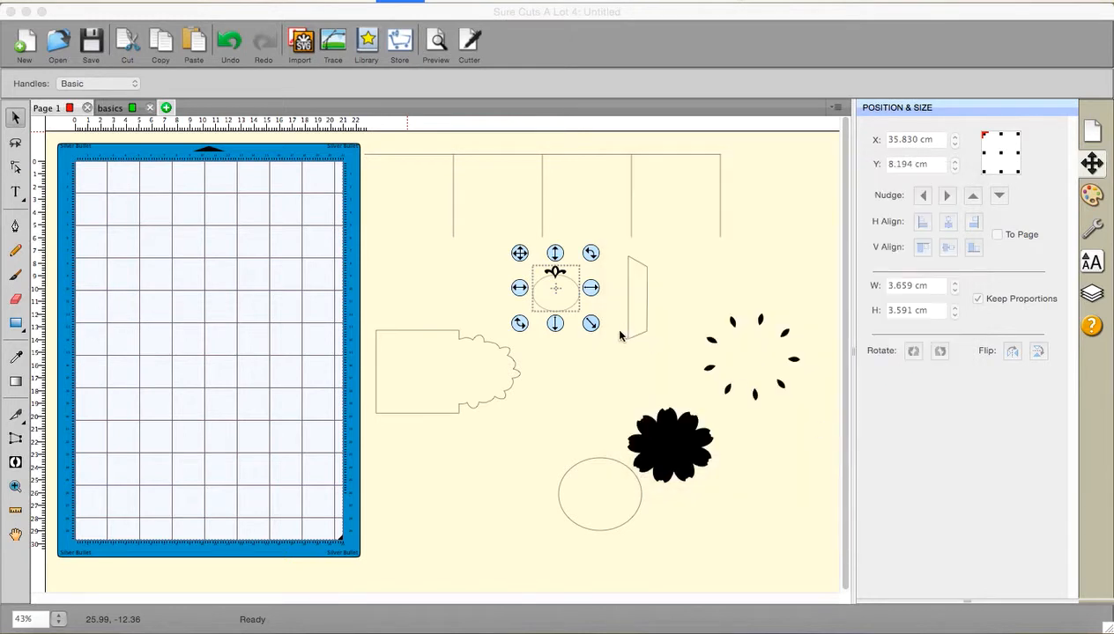
Step: Move the small oval down away from the flourish and convert it to a path again
click(596, 361)
click(575, 303)
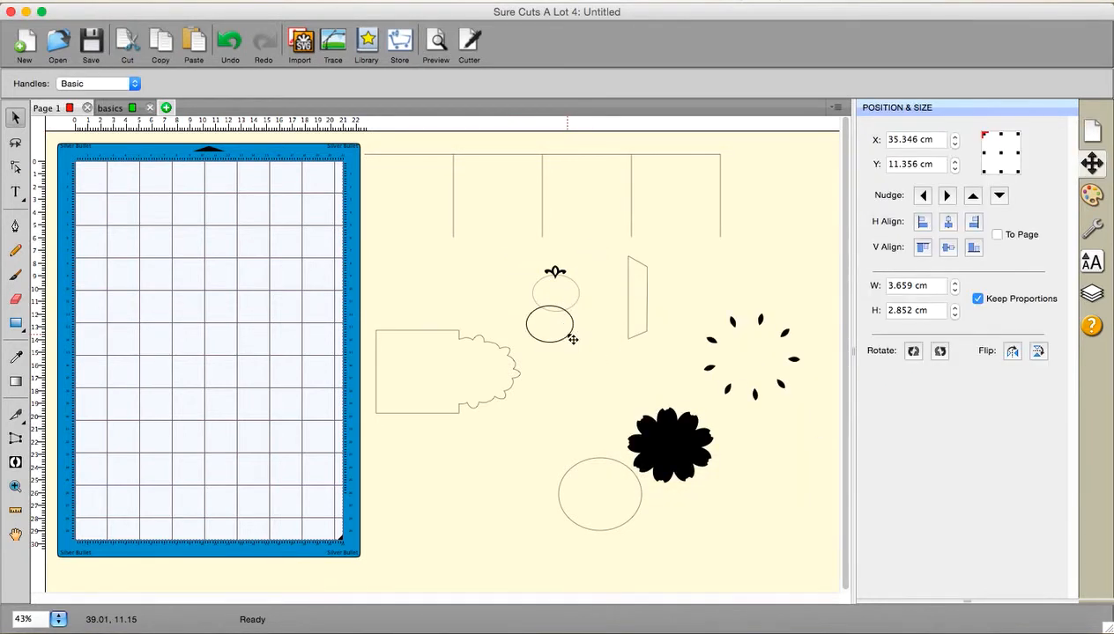
click(261, 7)
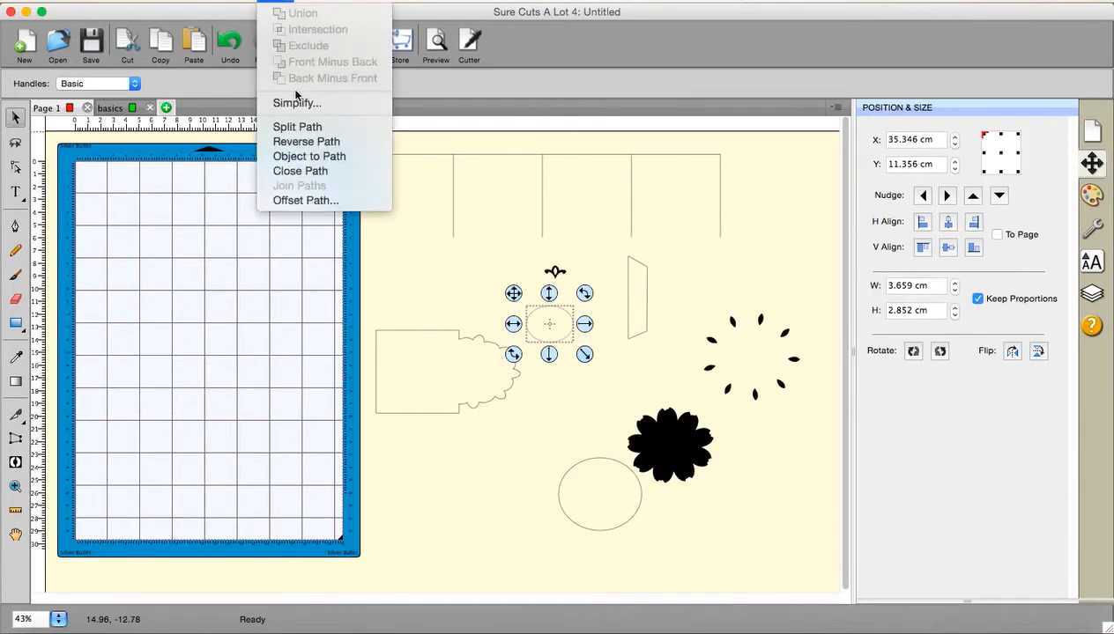
click(308, 156)
click(447, 253)
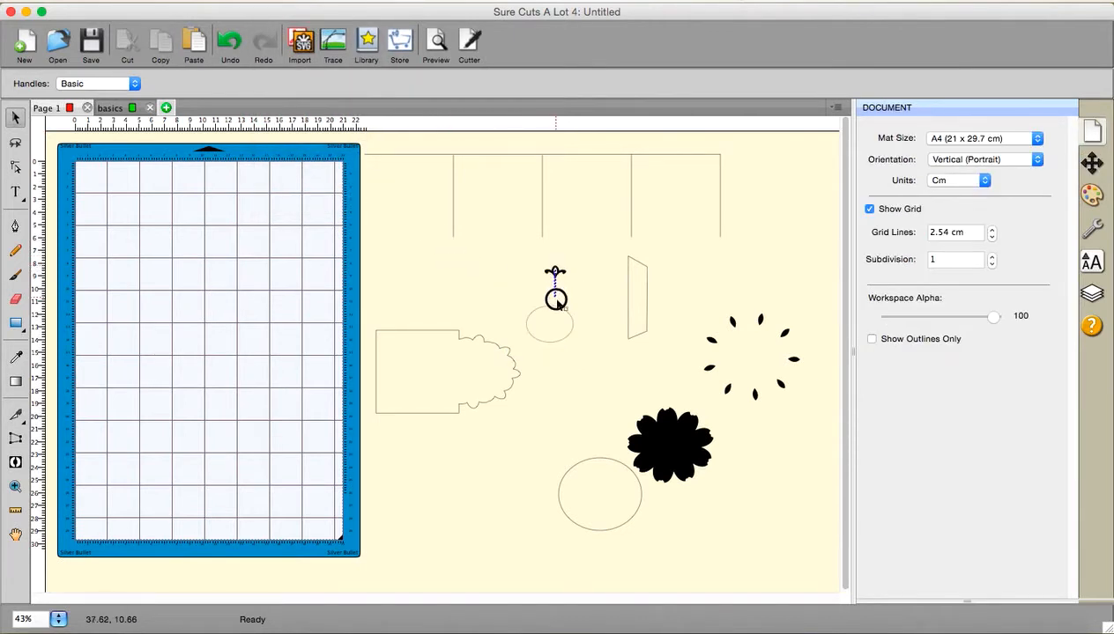
Step: Set the flourish on the small oval's top edge and try repeating it along the oval with Object On Path and Auto Preview
drag(556, 273, 621, 380)
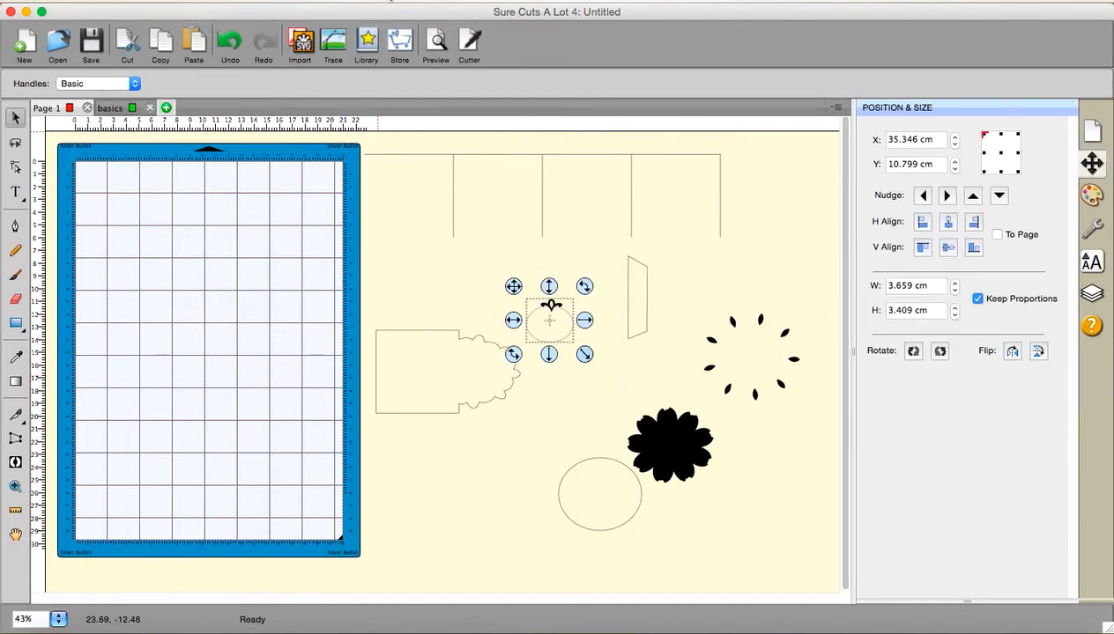
click(394, 4)
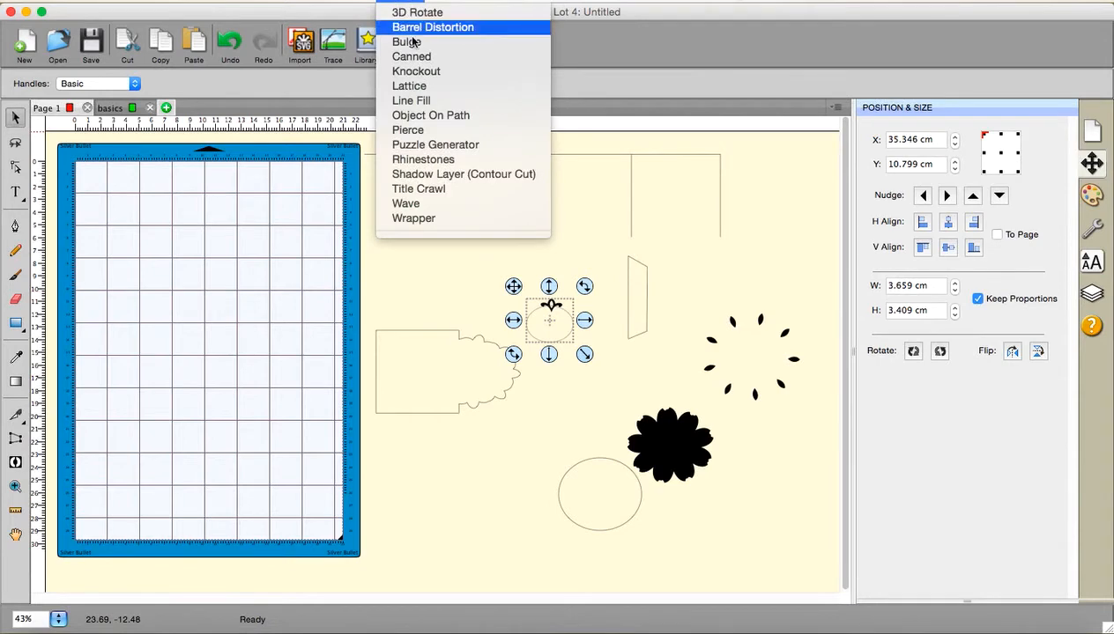
click(430, 116)
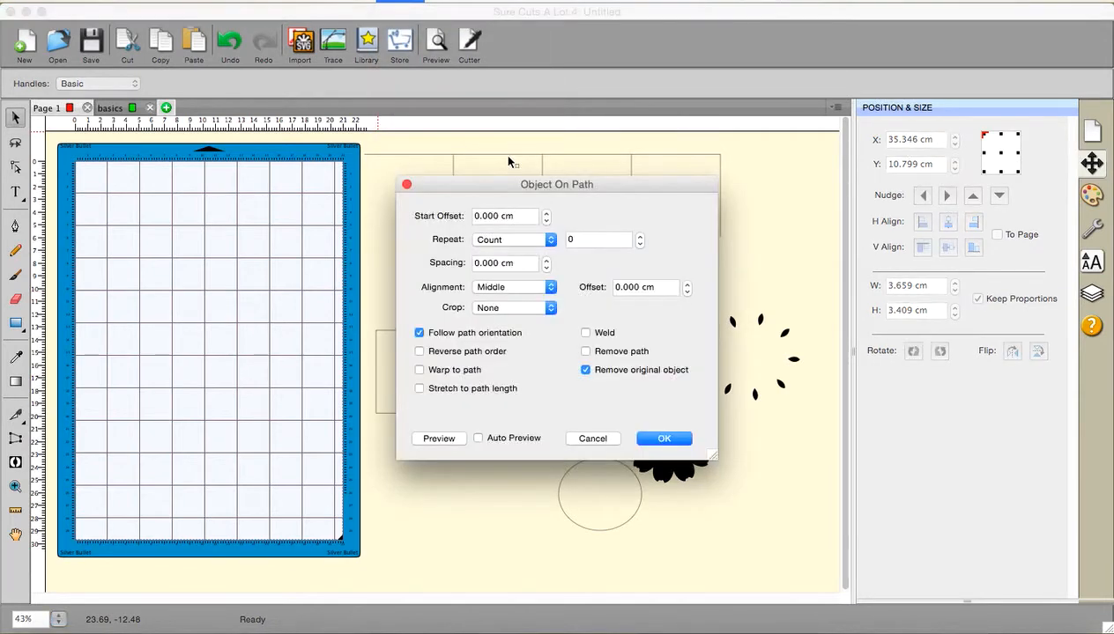
click(527, 185)
drag(527, 185, 787, 154)
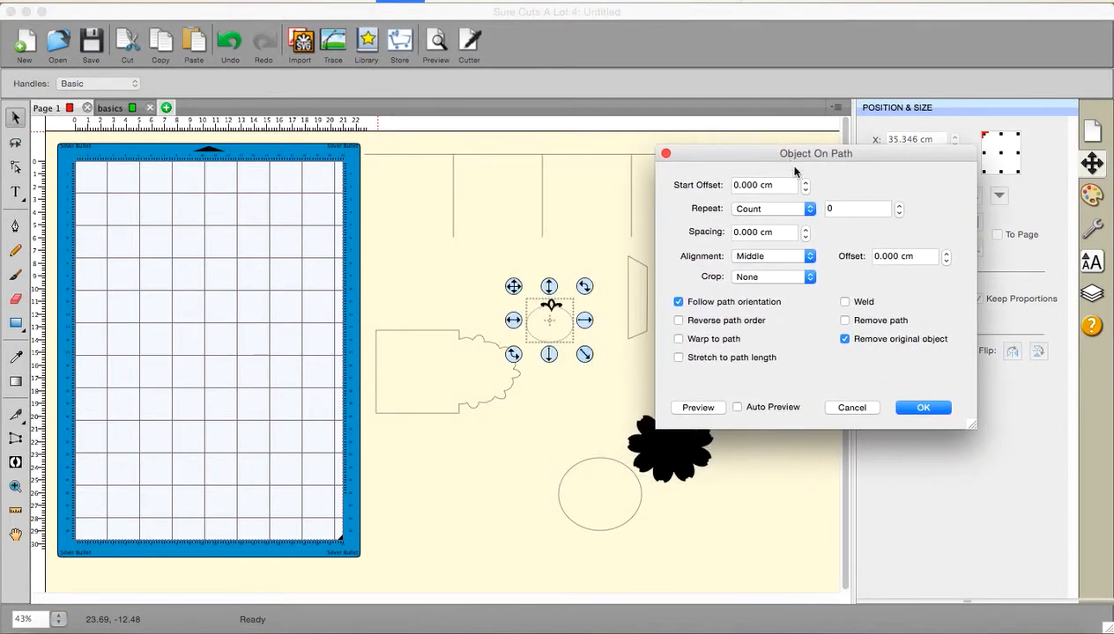
click(900, 205)
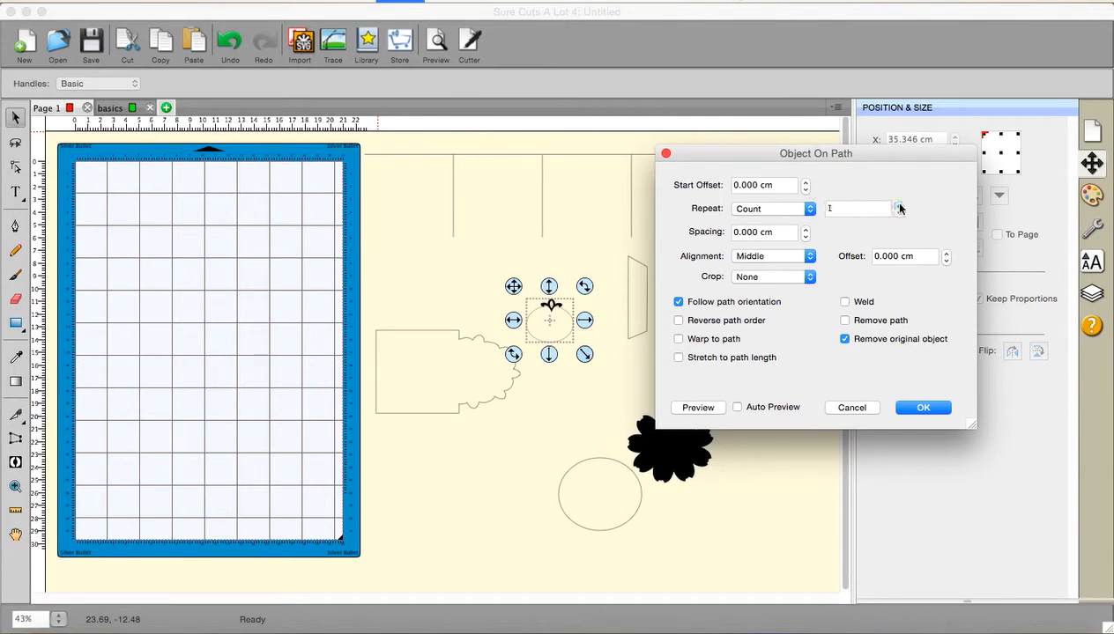
click(736, 407)
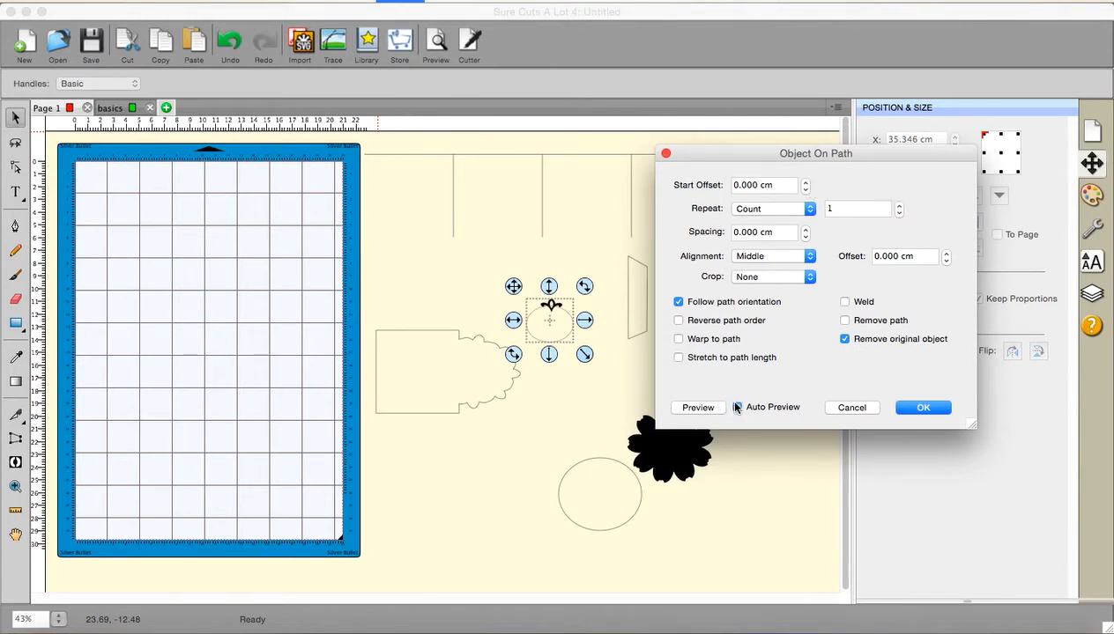
click(899, 204)
click(899, 205)
click(860, 408)
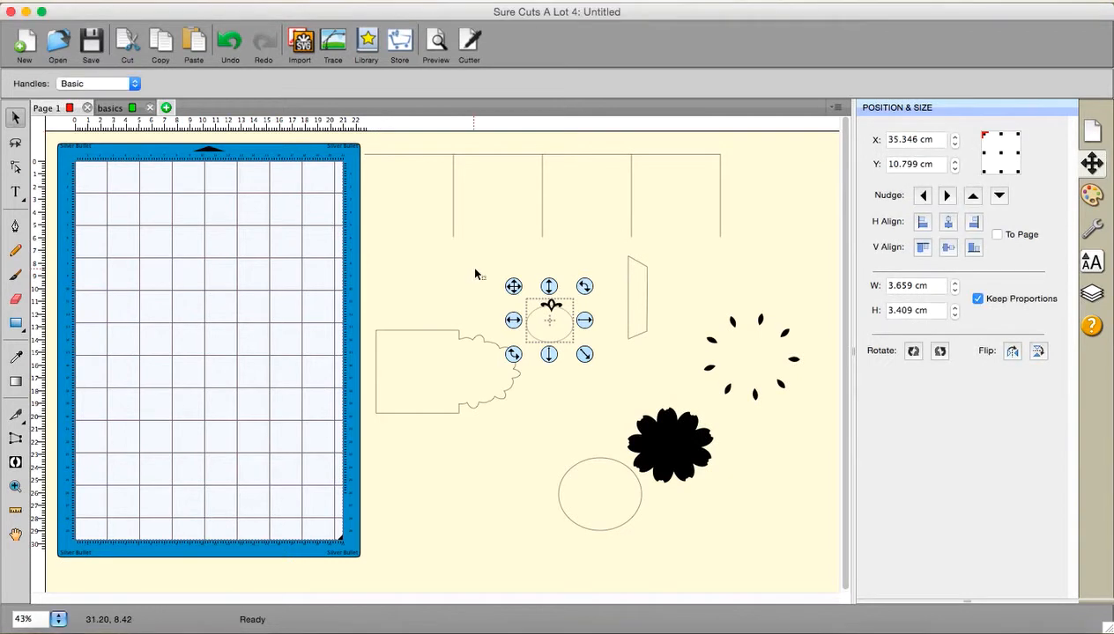
Step: Delete the small oval together with its flourish
drag(485, 263, 626, 373)
key(Delete)
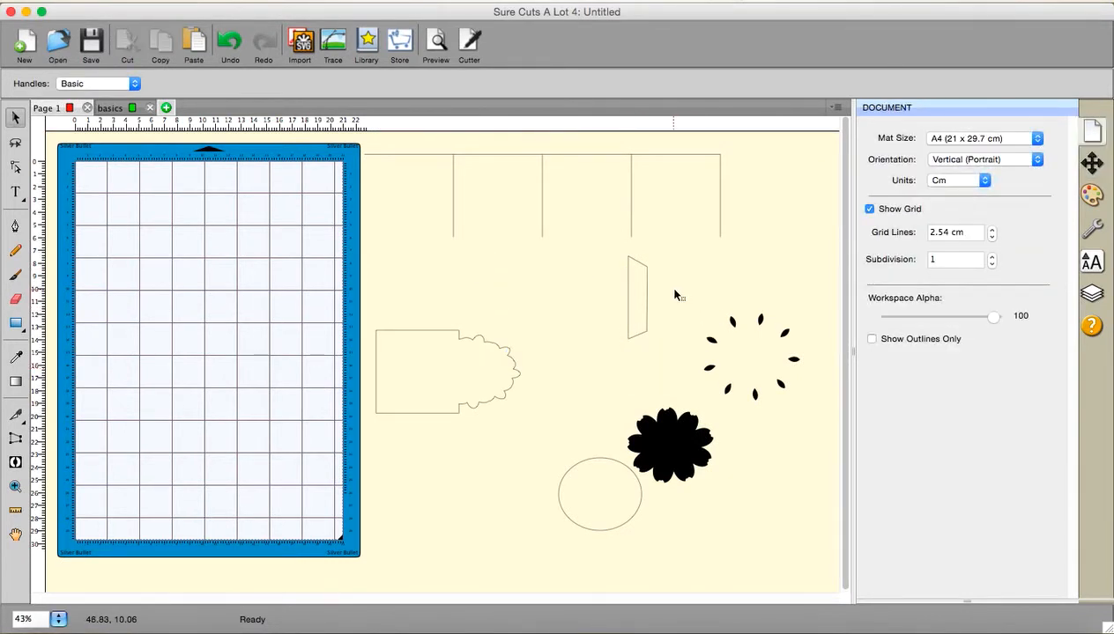
Step: Squash the ring of petals to about 6.61 × 4.27 cm and move it beside the scalloped end of the rectangular piece
drag(674, 295, 840, 431)
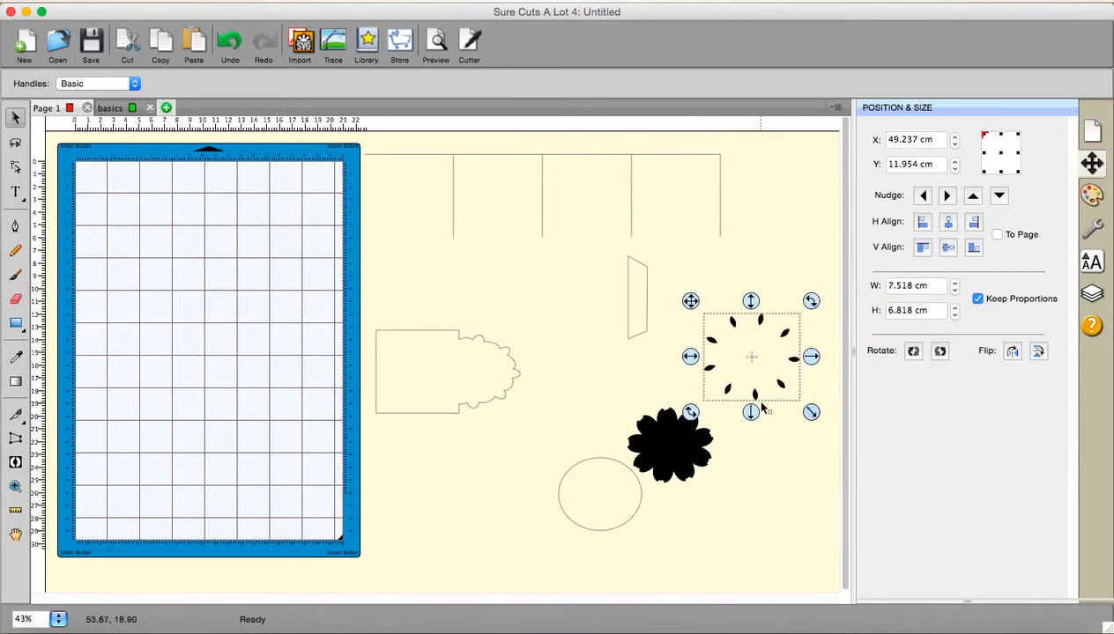
drag(755, 419, 754, 388)
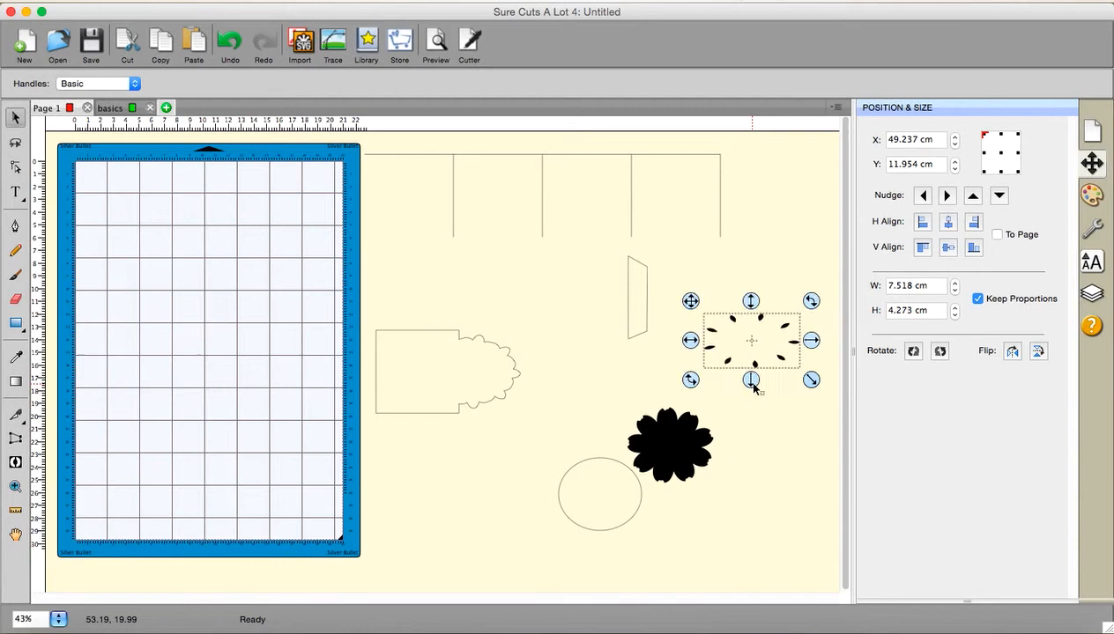
click(756, 338)
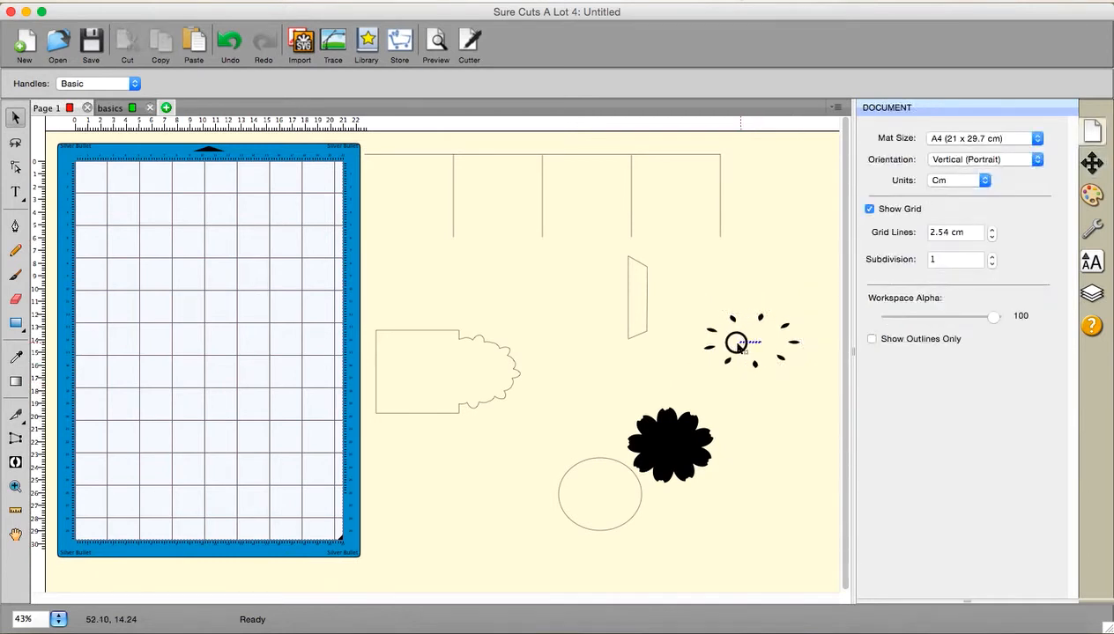
drag(687, 303, 833, 381)
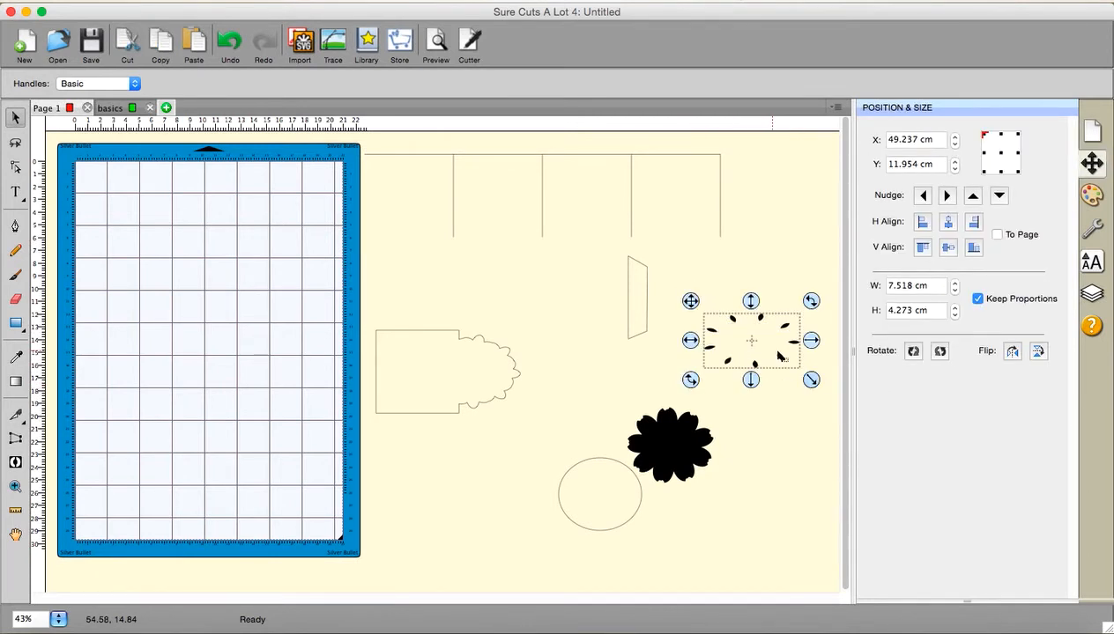
drag(770, 346, 628, 366)
click(685, 302)
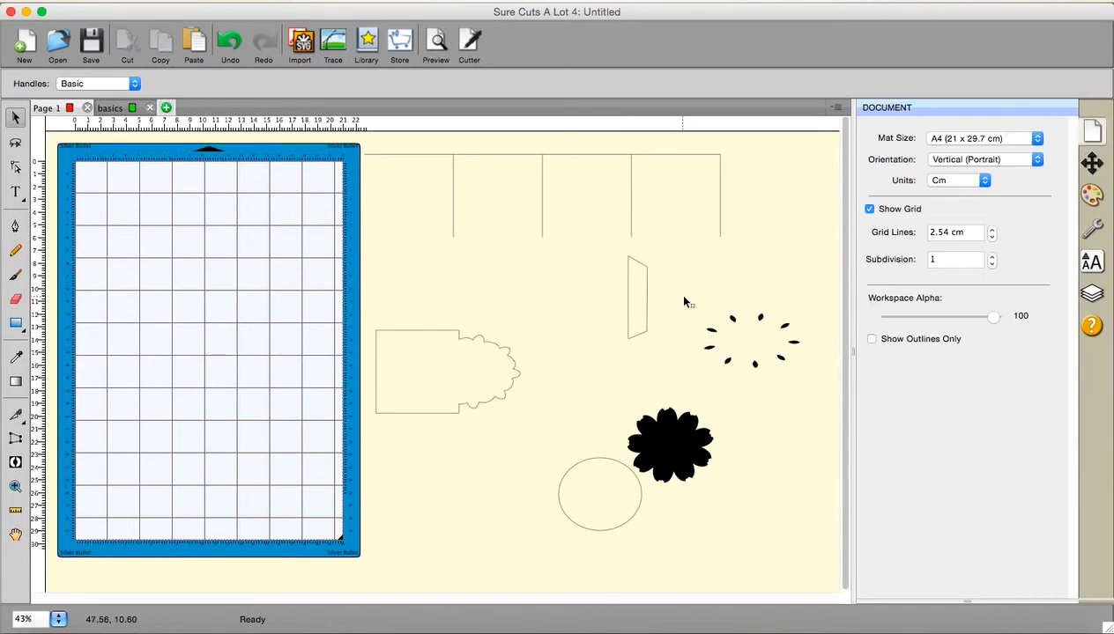
drag(685, 302, 818, 388)
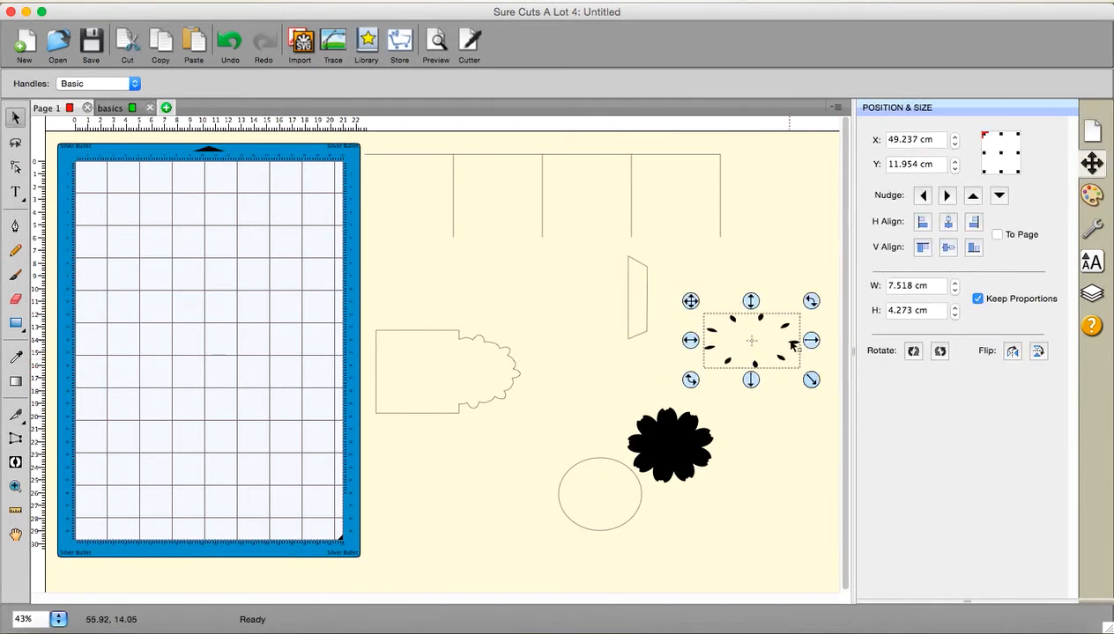
drag(789, 343, 639, 365)
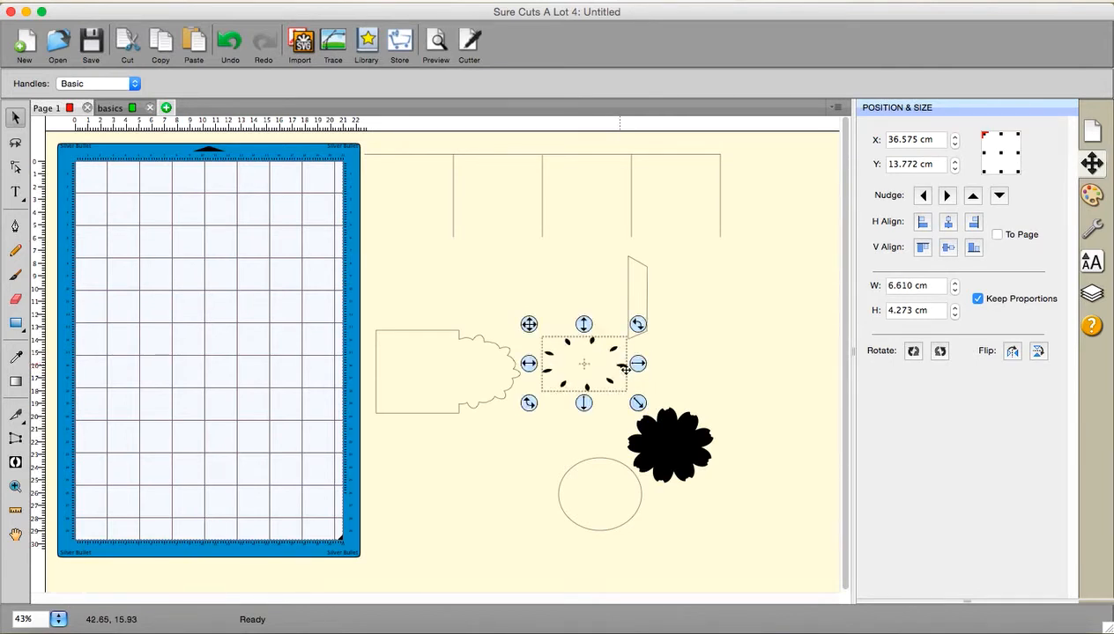
Step: Group the ring of petals and ungroup it again
right_click(592, 364)
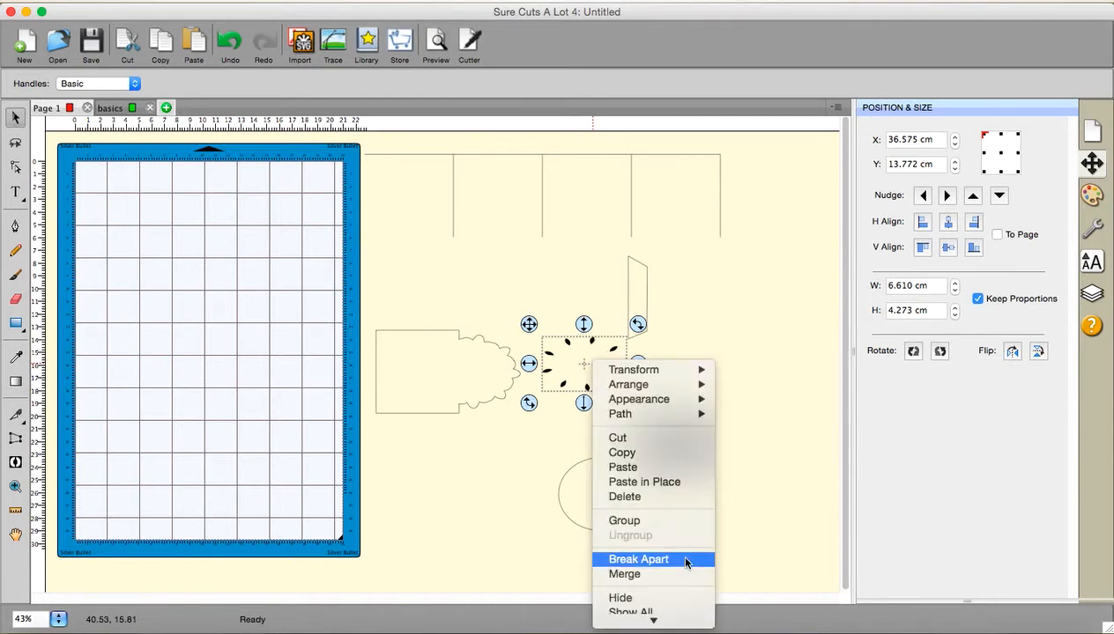
click(668, 523)
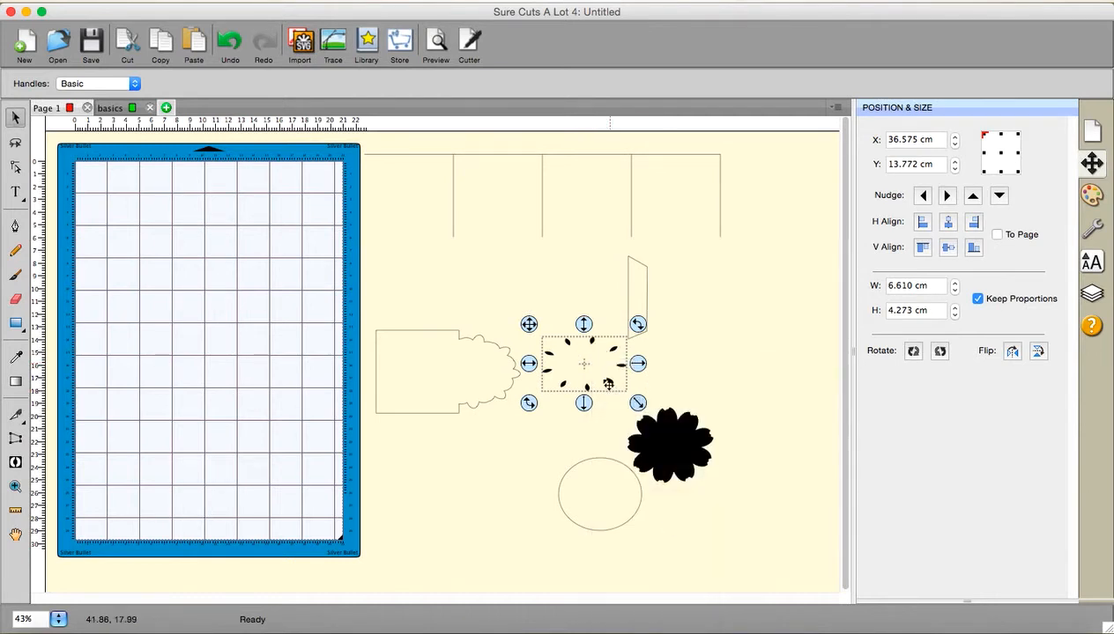
right_click(585, 363)
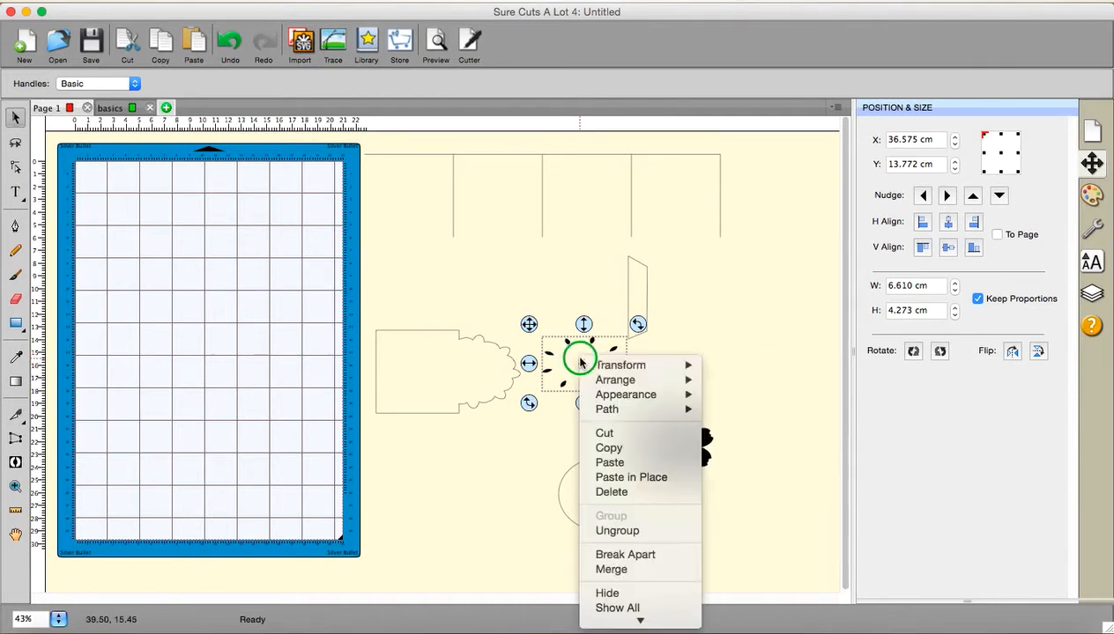
click(619, 532)
click(761, 375)
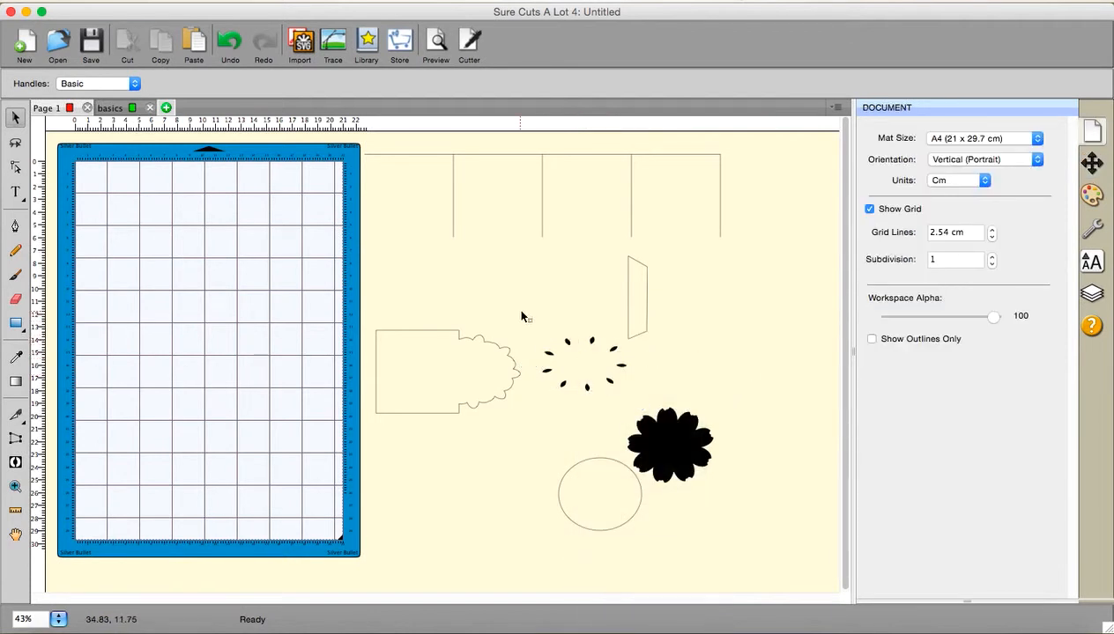
Step: Delete the four petals on the ring's left half and move the remaining five inside the scalloped end of the rectangular piece
drag(519, 310, 581, 422)
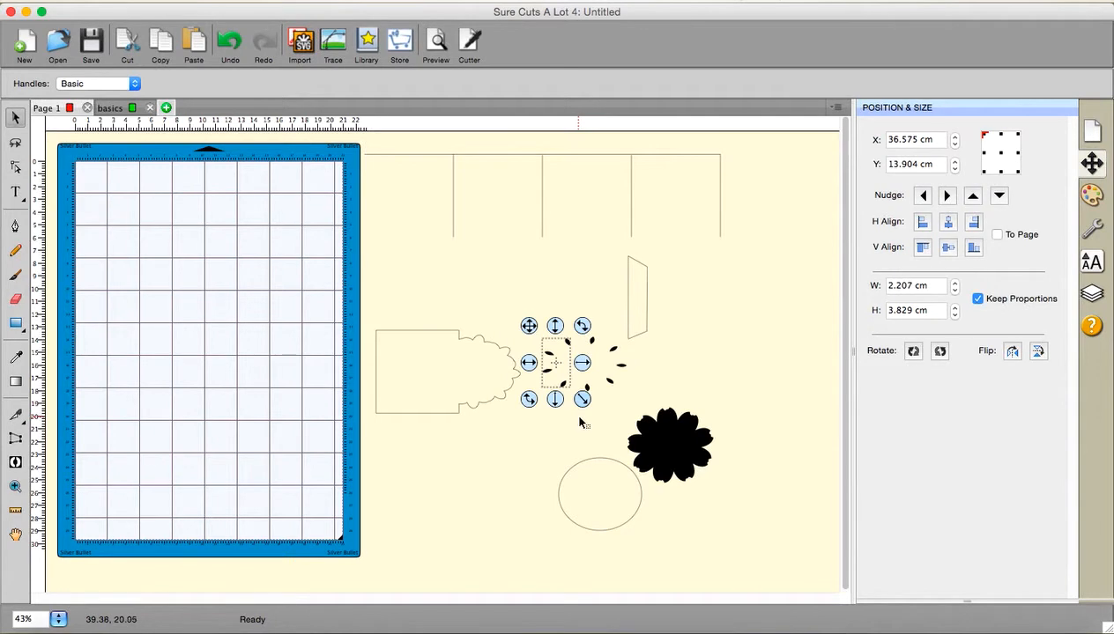
key(Delete)
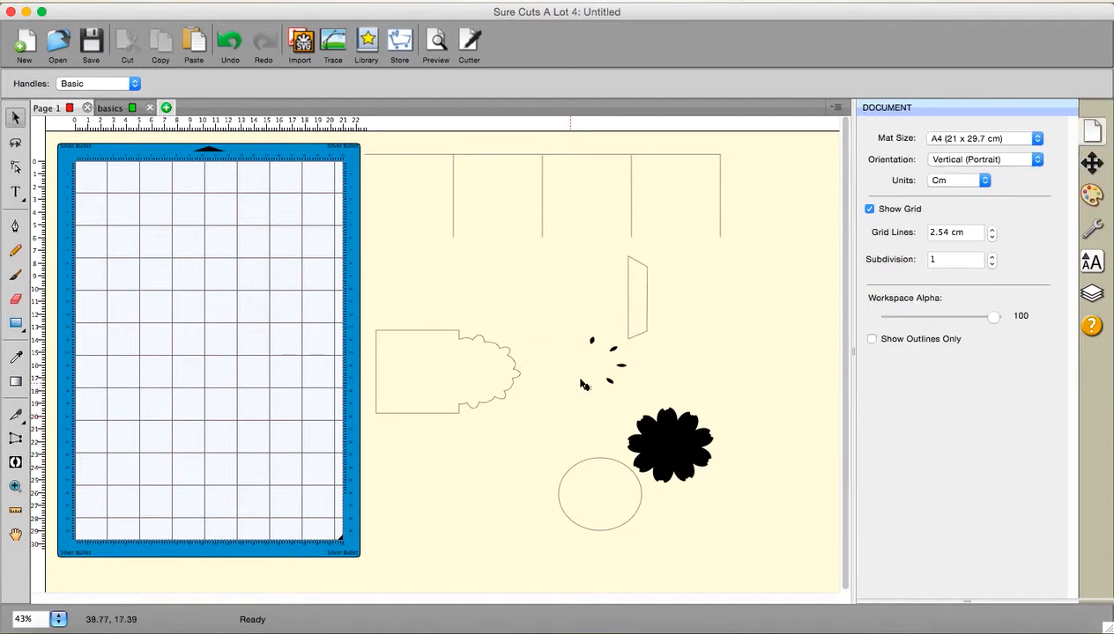
drag(558, 327, 648, 416)
drag(618, 365, 498, 372)
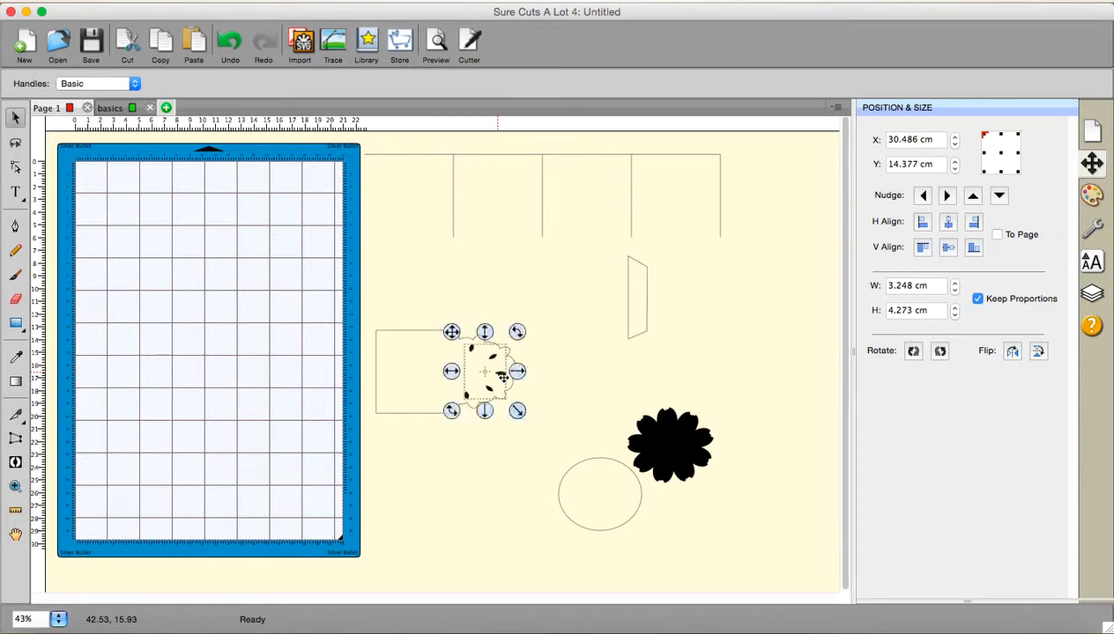
click(545, 400)
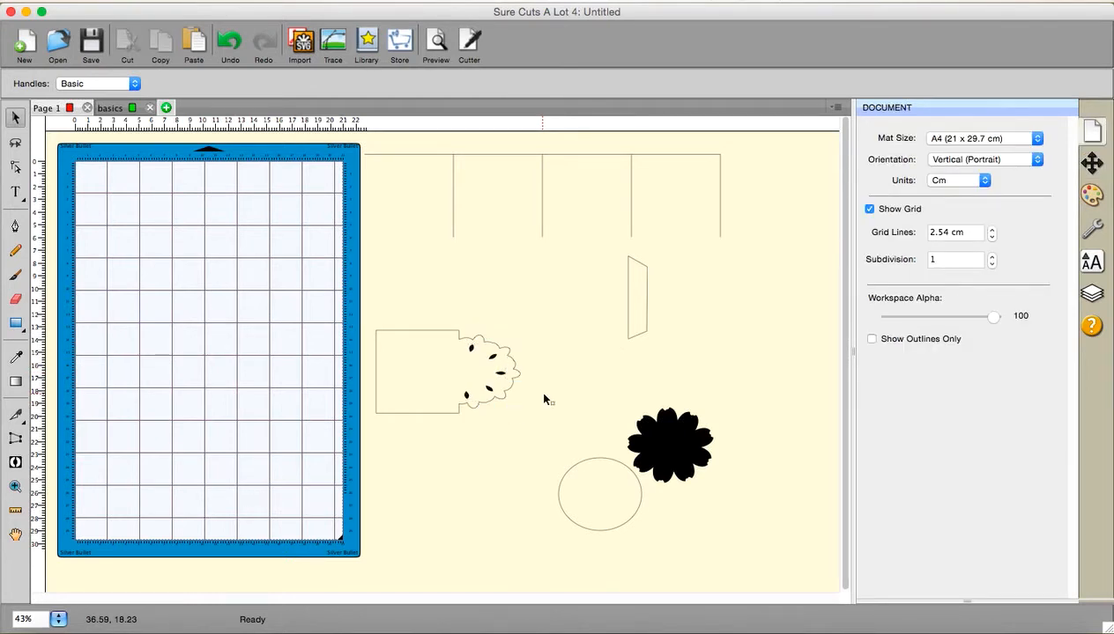
drag(337, 293, 543, 441)
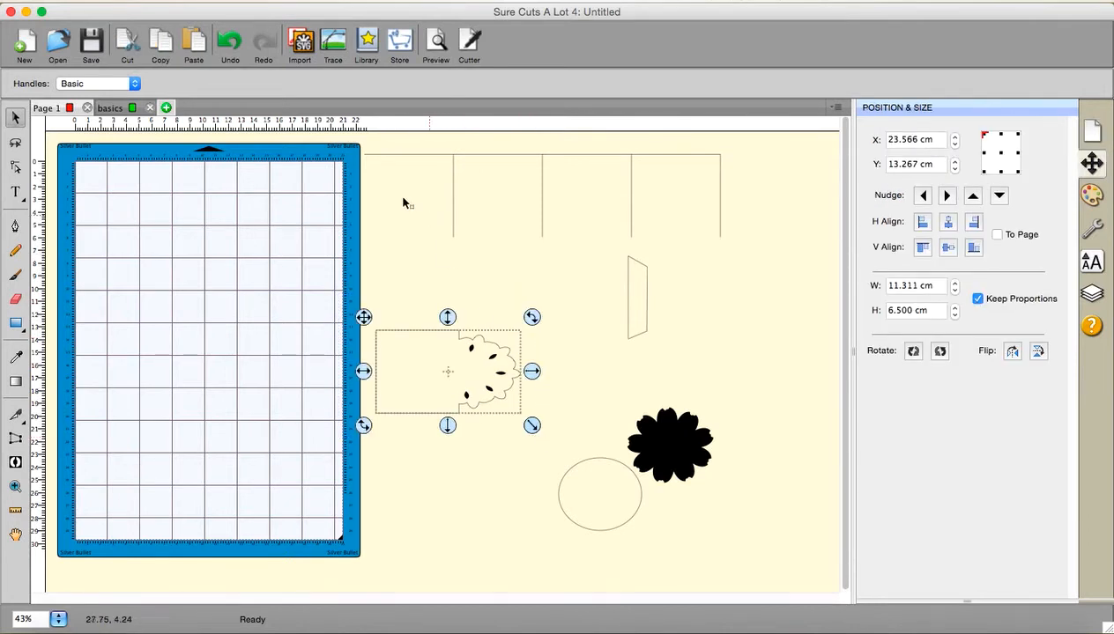
click(265, 2)
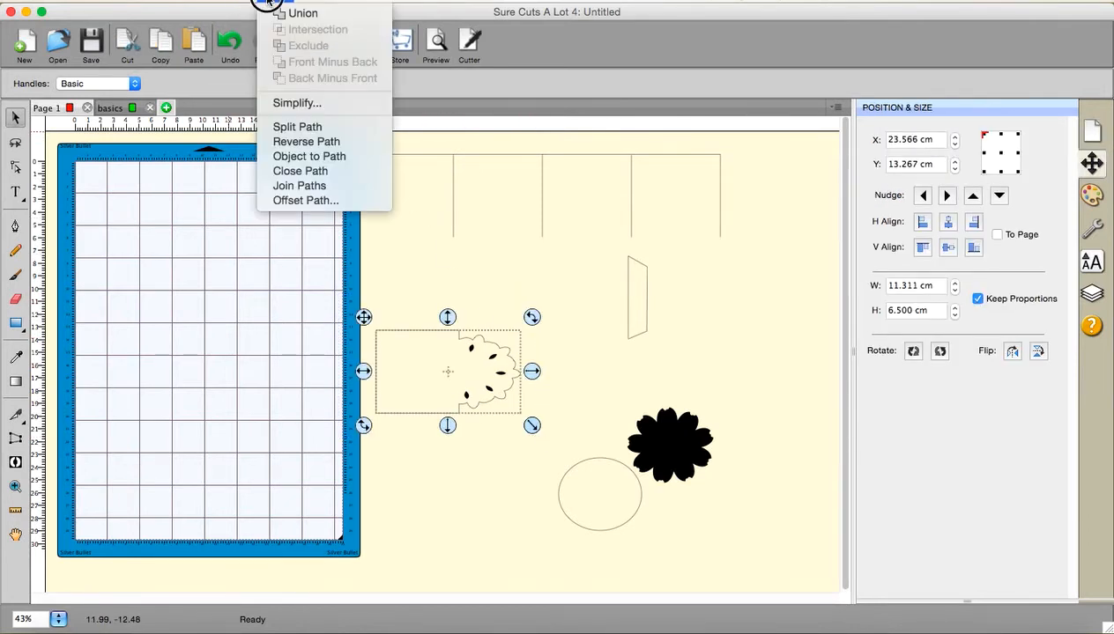
click(422, 275)
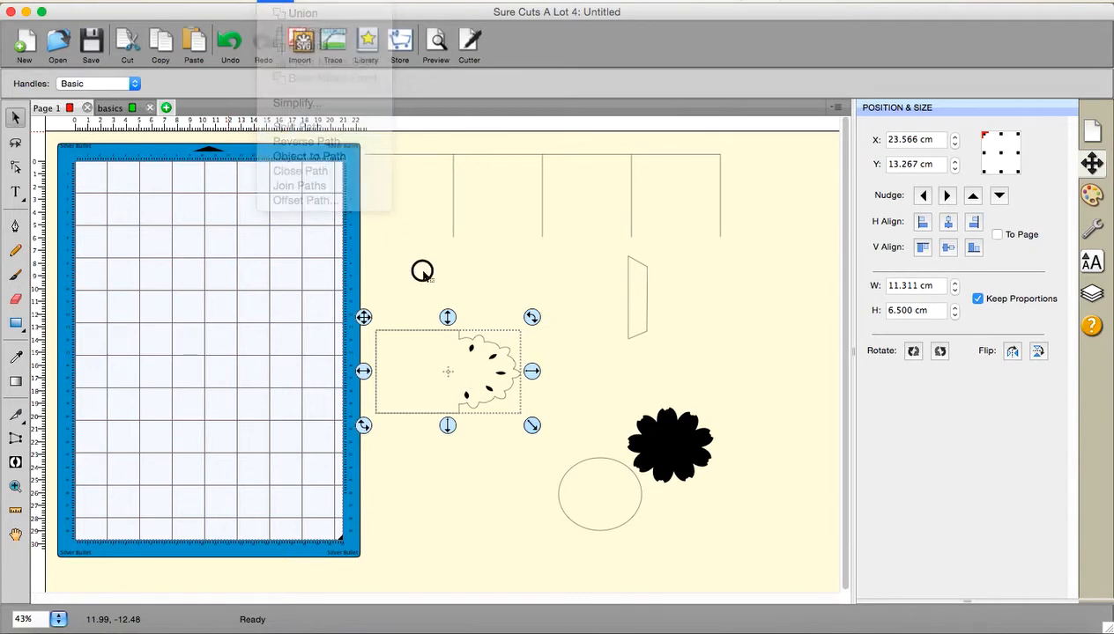
click(470, 288)
Step: Group the five petals and cut them out of the scalloped rectangular piece with the Exclude path operation
drag(453, 307, 538, 452)
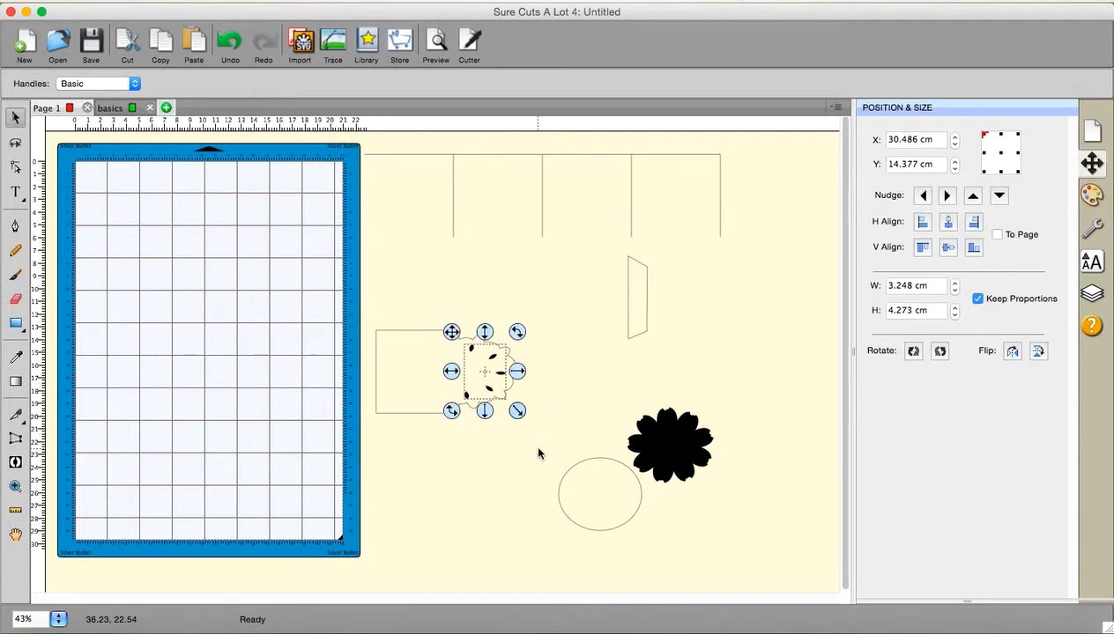
right_click(484, 379)
click(564, 528)
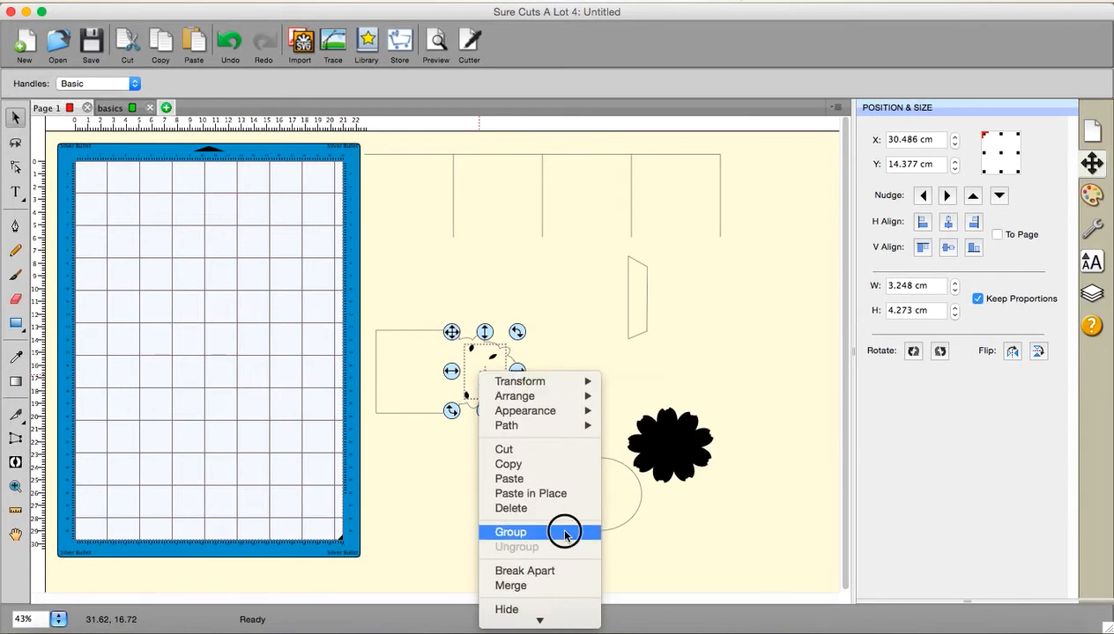
click(342, 282)
drag(337, 300, 576, 509)
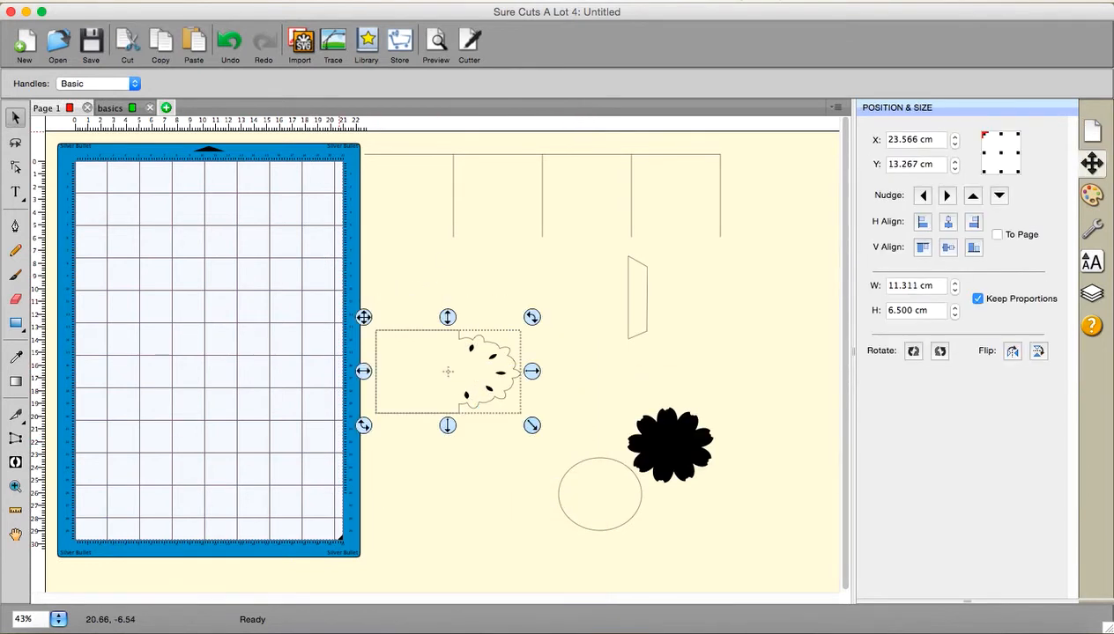
click(277, 2)
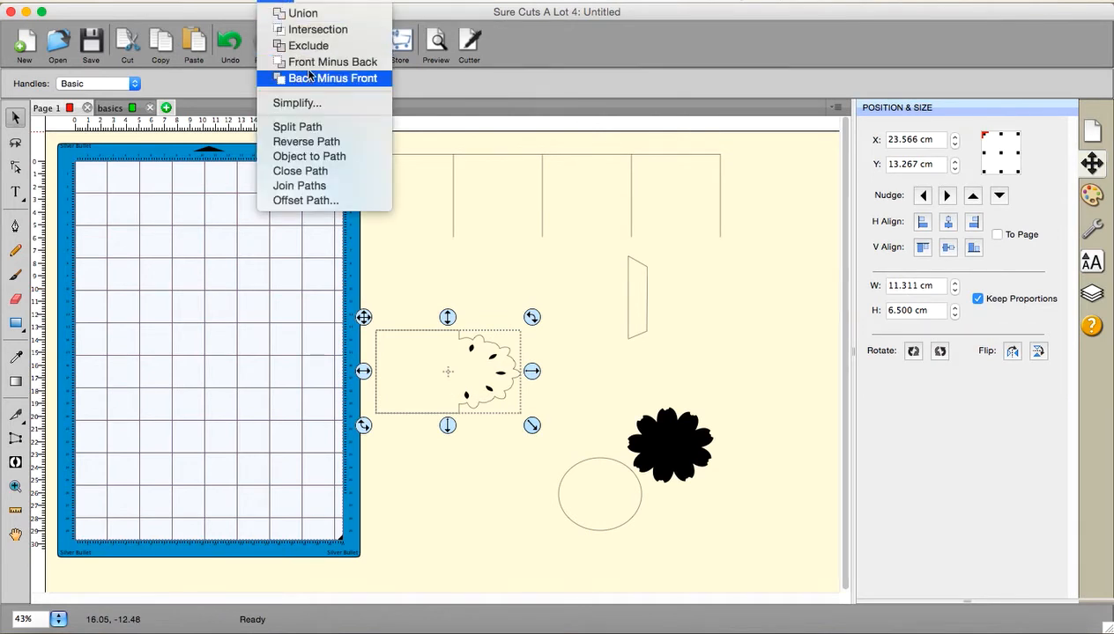
click(317, 51)
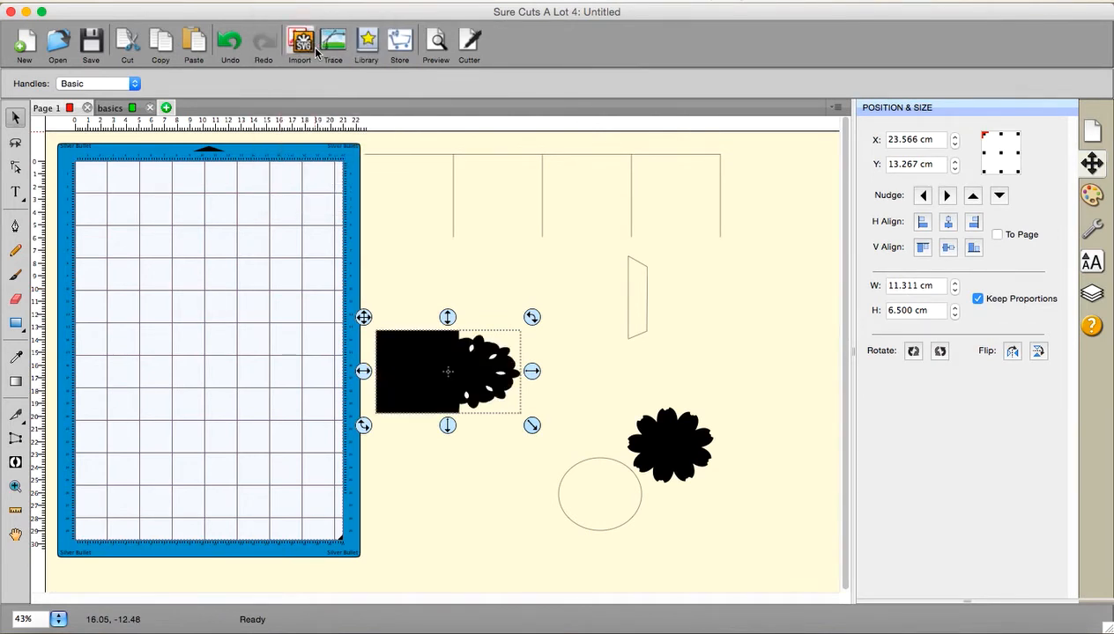
Step: Rotate the scalloped piece 90° counterclockwise so its scalloped end points up, and place it on the mat at about X 9.64, Y 6.98 cm
click(582, 414)
click(497, 379)
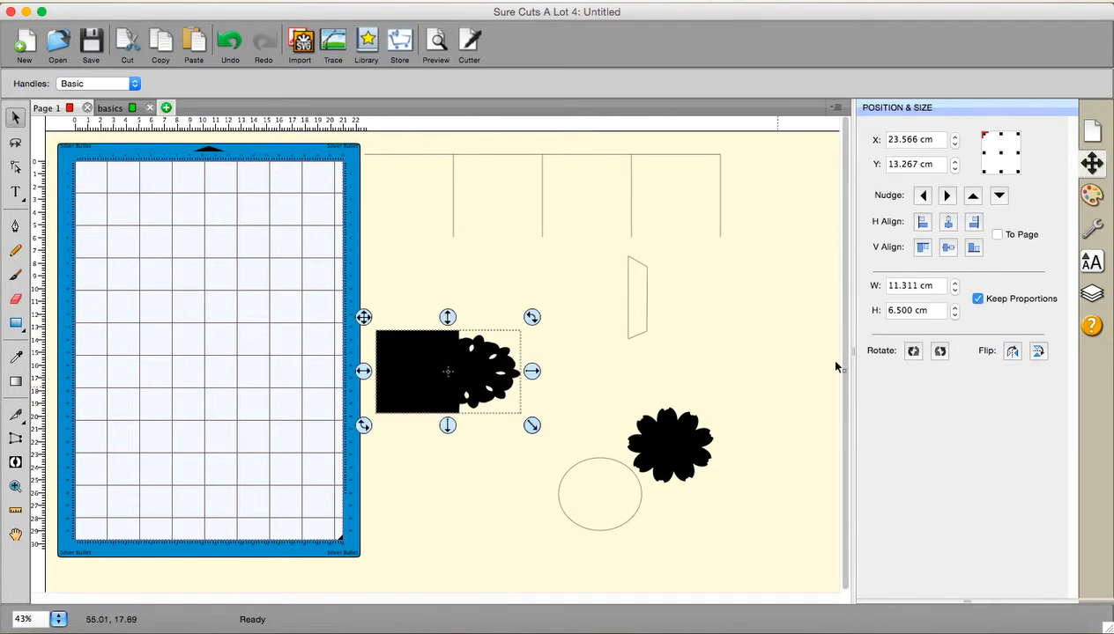
click(940, 352)
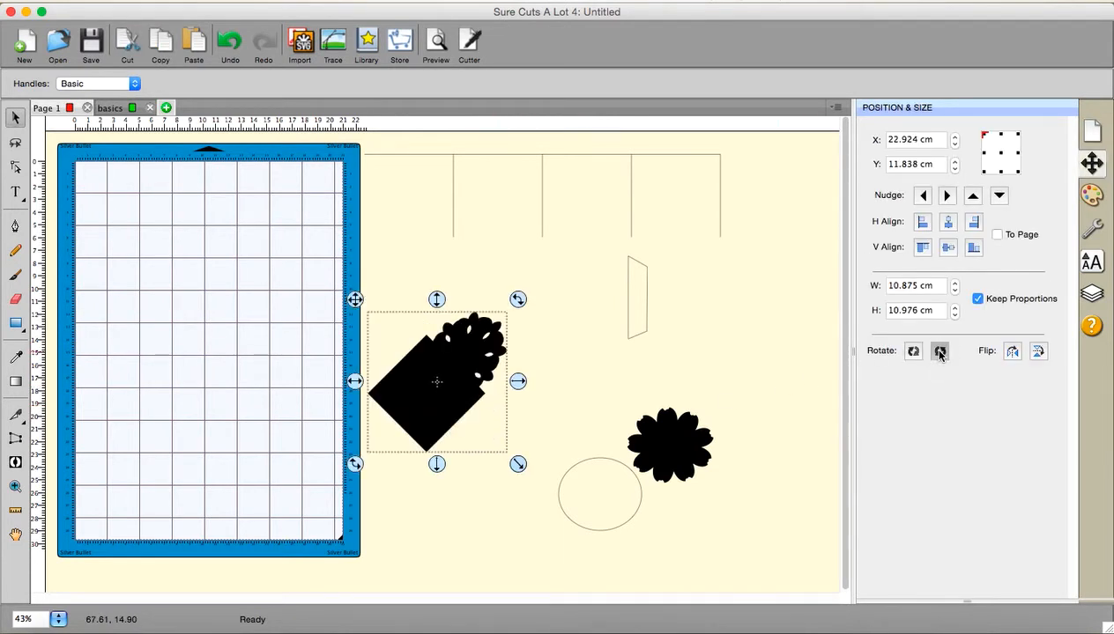
click(941, 351)
drag(437, 367, 239, 326)
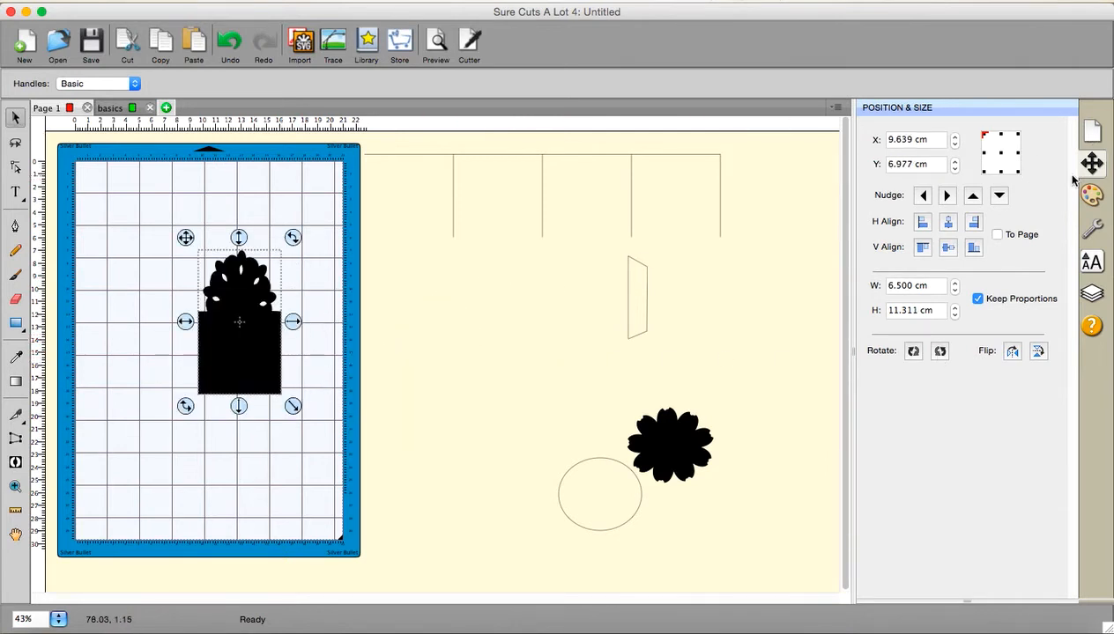
Step: Remove the scalloped panel's fill and give it a black colour stroke
click(1092, 195)
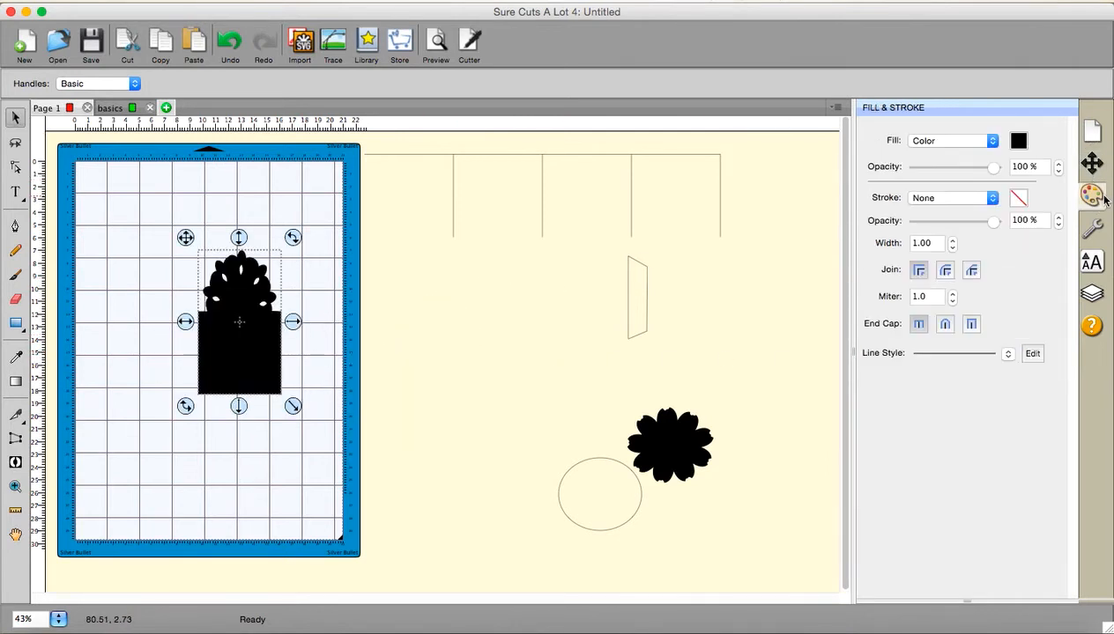
click(992, 141)
click(936, 129)
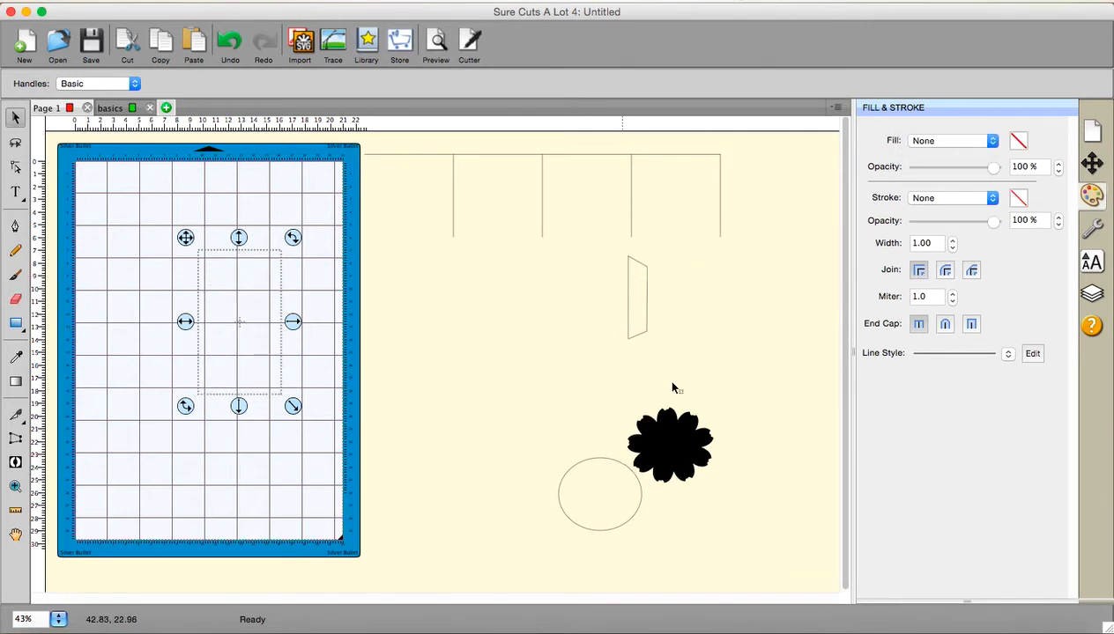
click(1016, 203)
click(994, 199)
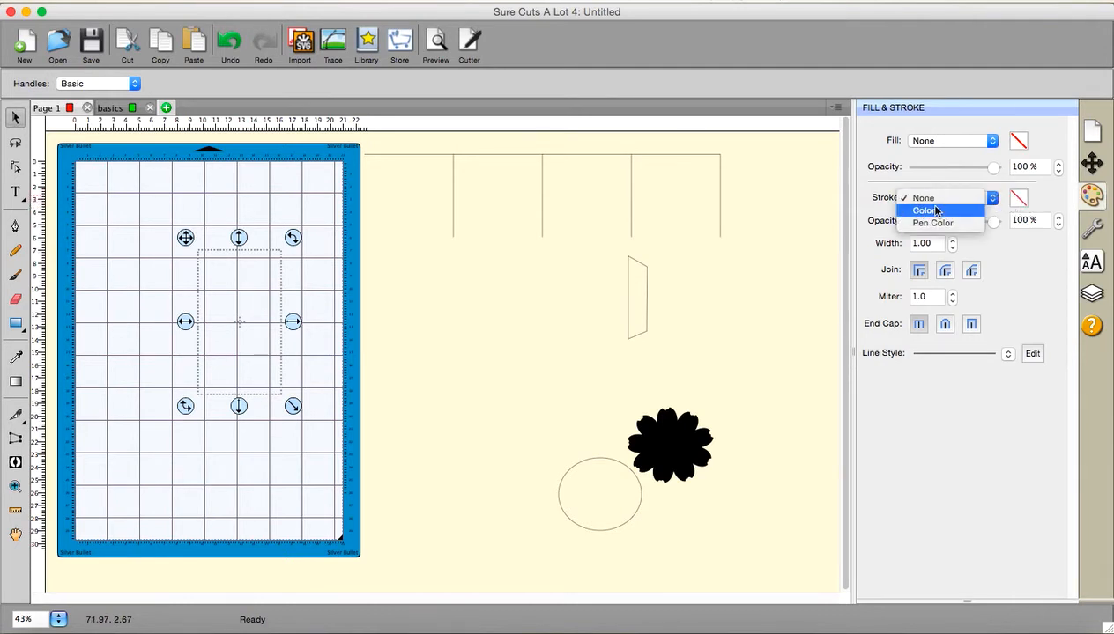
click(937, 211)
click(1018, 199)
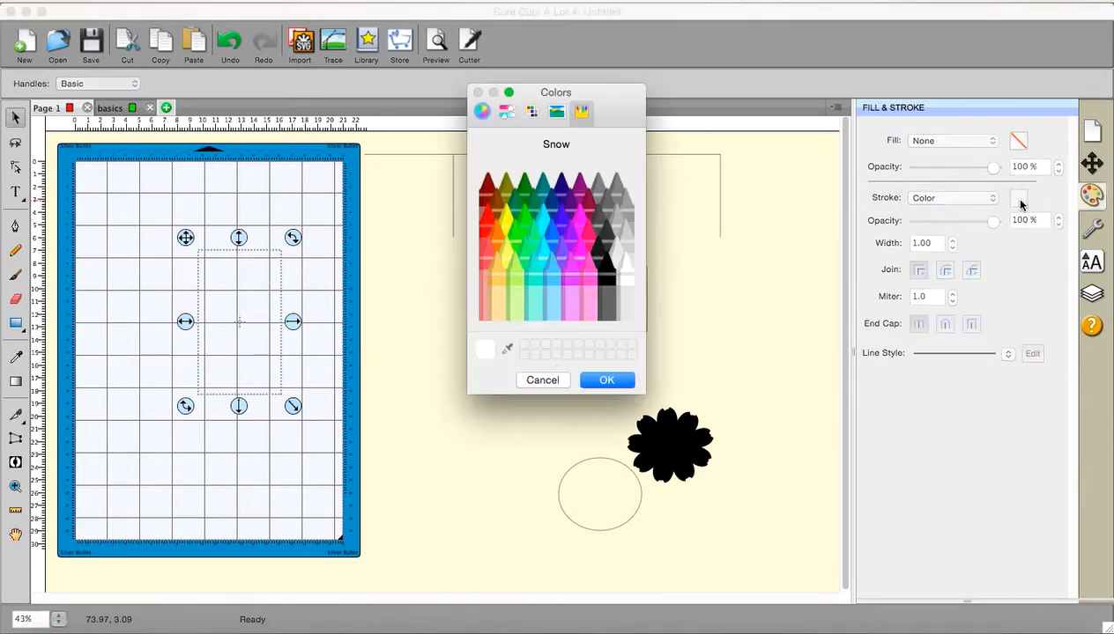
click(604, 266)
click(607, 380)
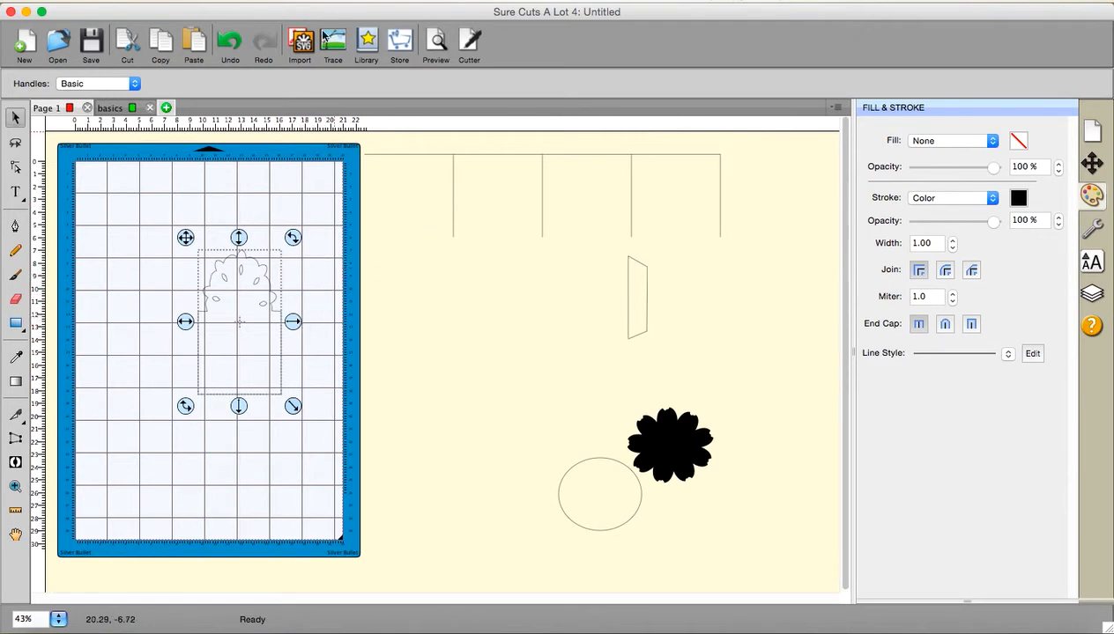
Step: Duplicate the scalloped panel into 4 columns and 1 row with 0.00 cm horizontal spacing
click(233, 2)
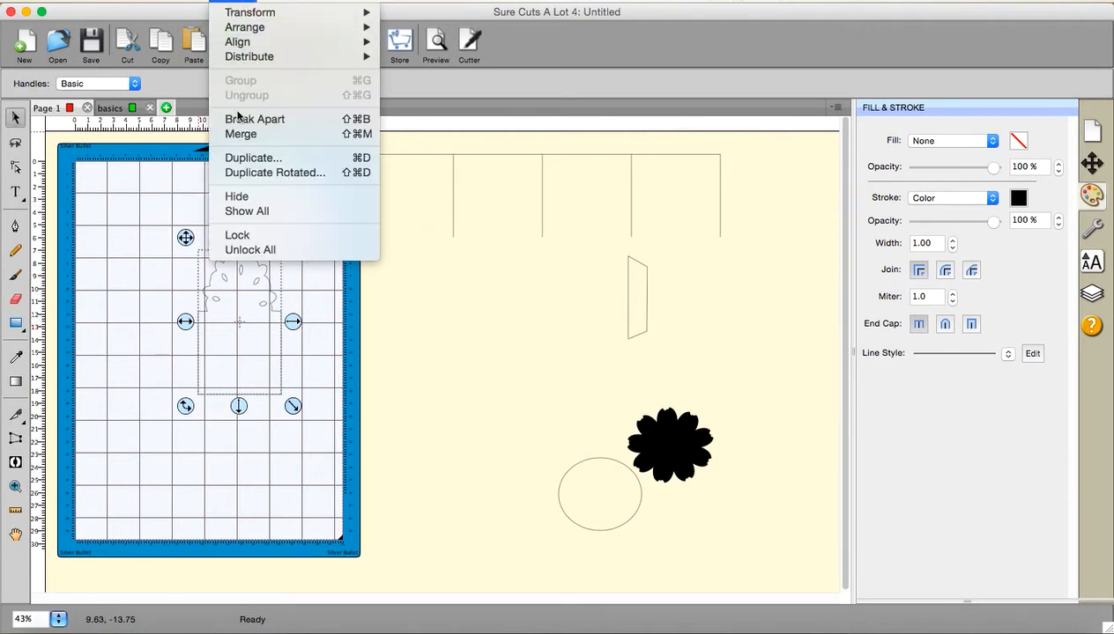
click(238, 159)
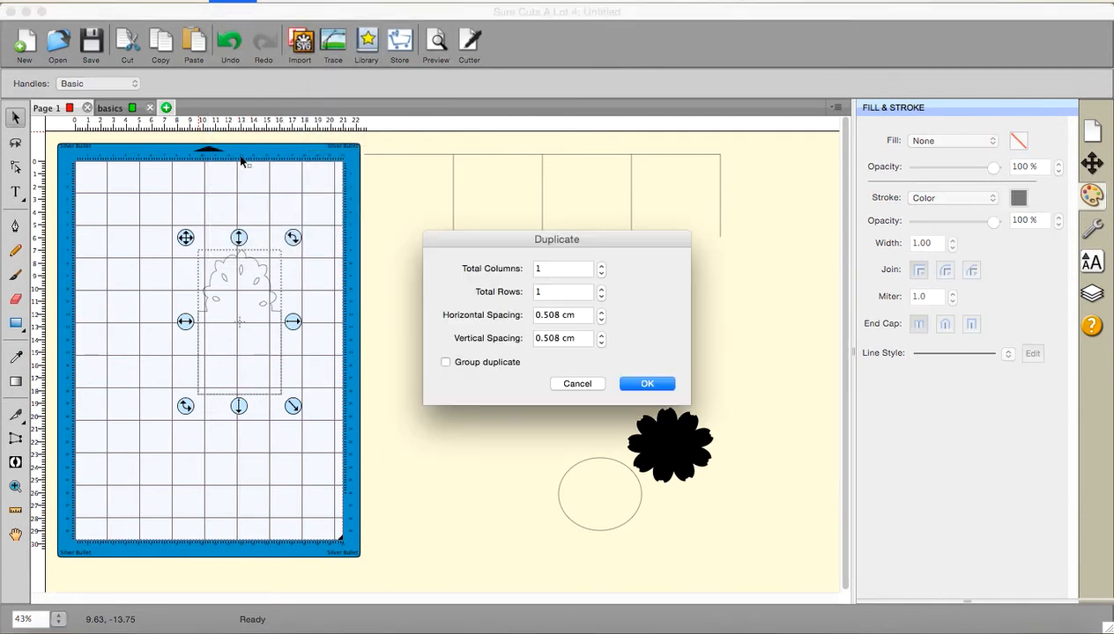
click(601, 319)
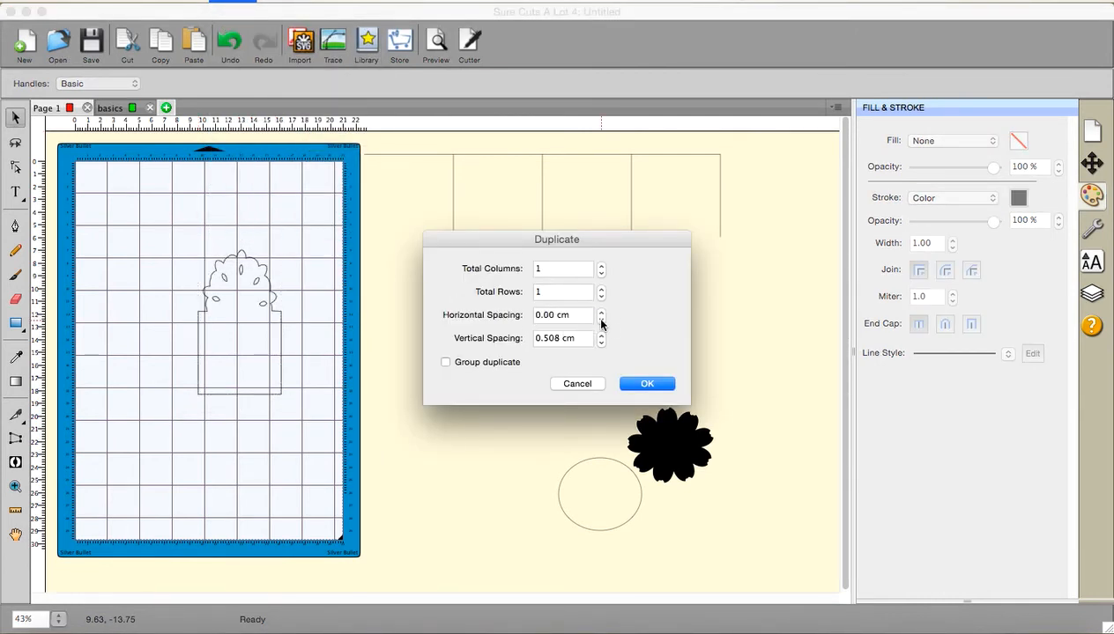
click(601, 265)
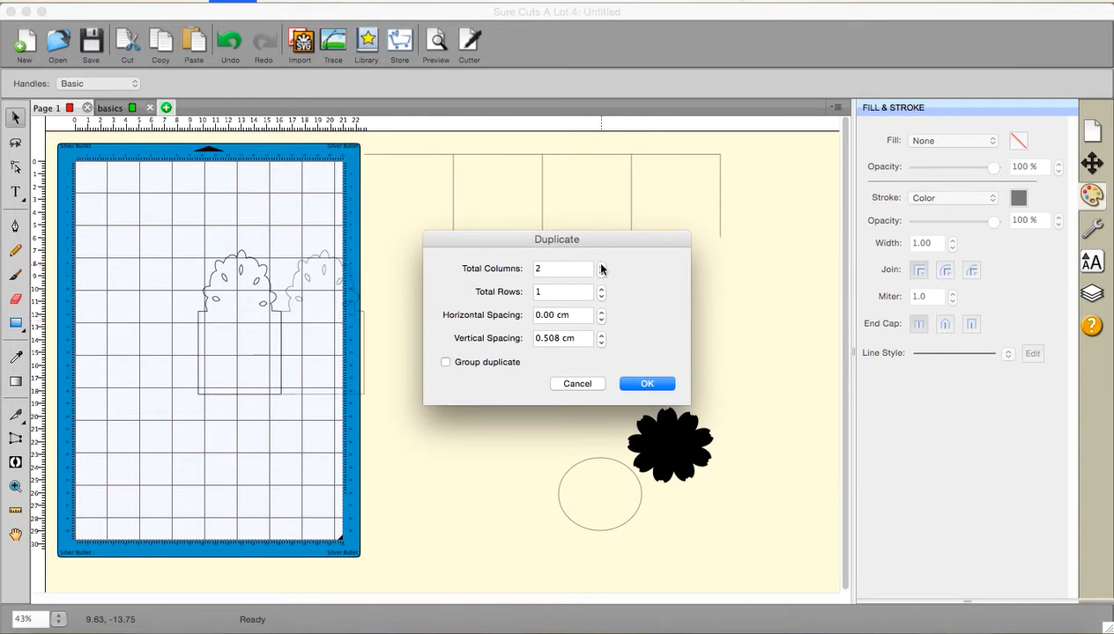
click(601, 265)
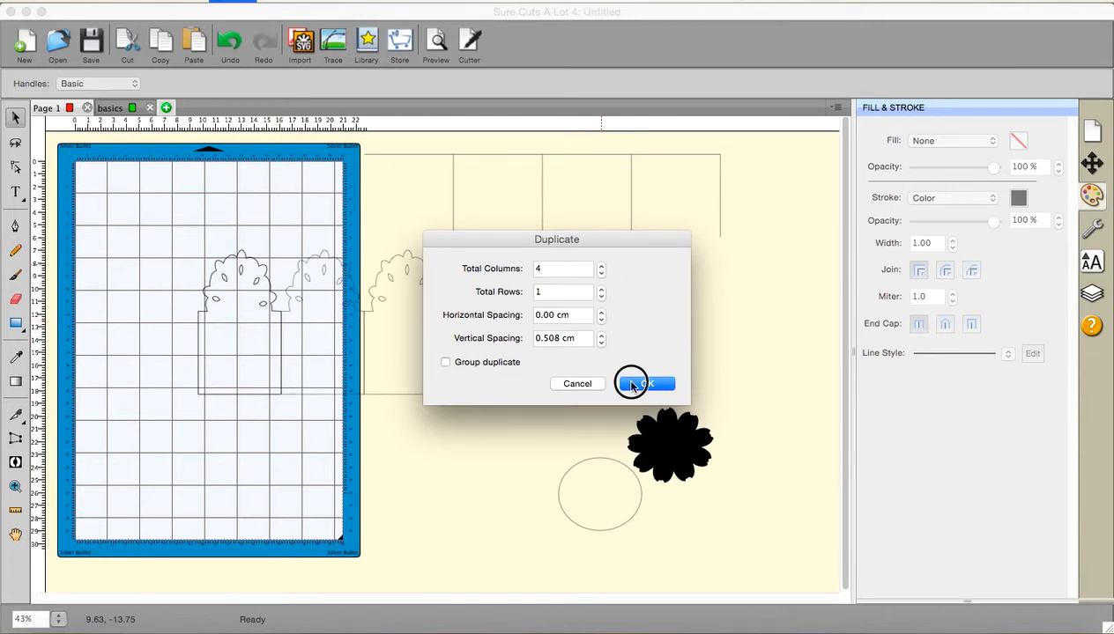
click(634, 381)
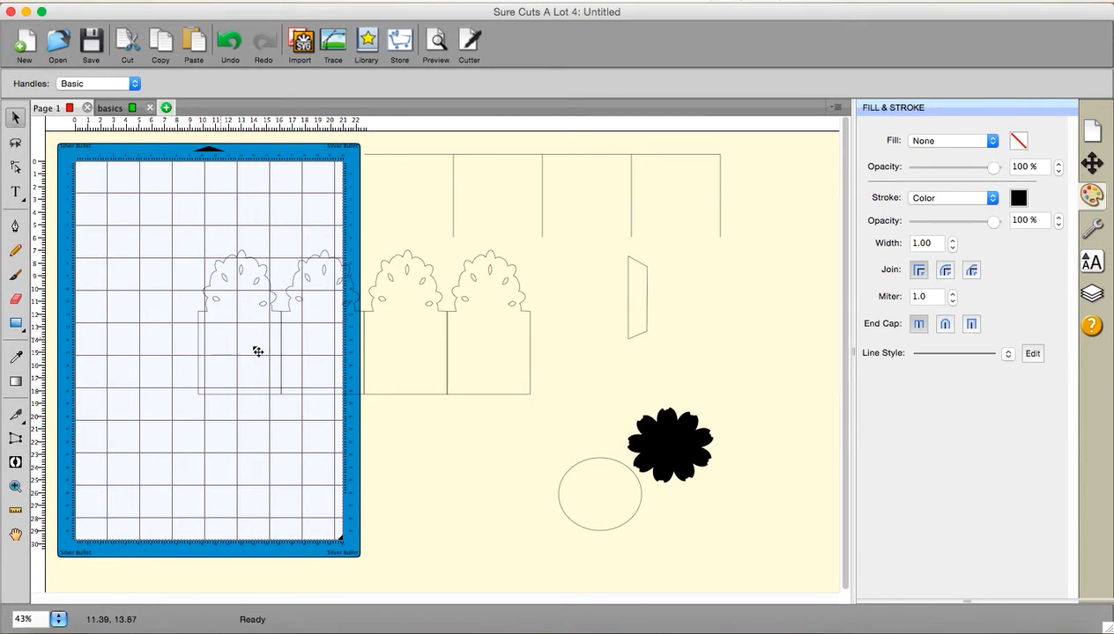
Step: Nudge the second, third and fourth panels left so each one slightly overlaps the panel before it
click(301, 360)
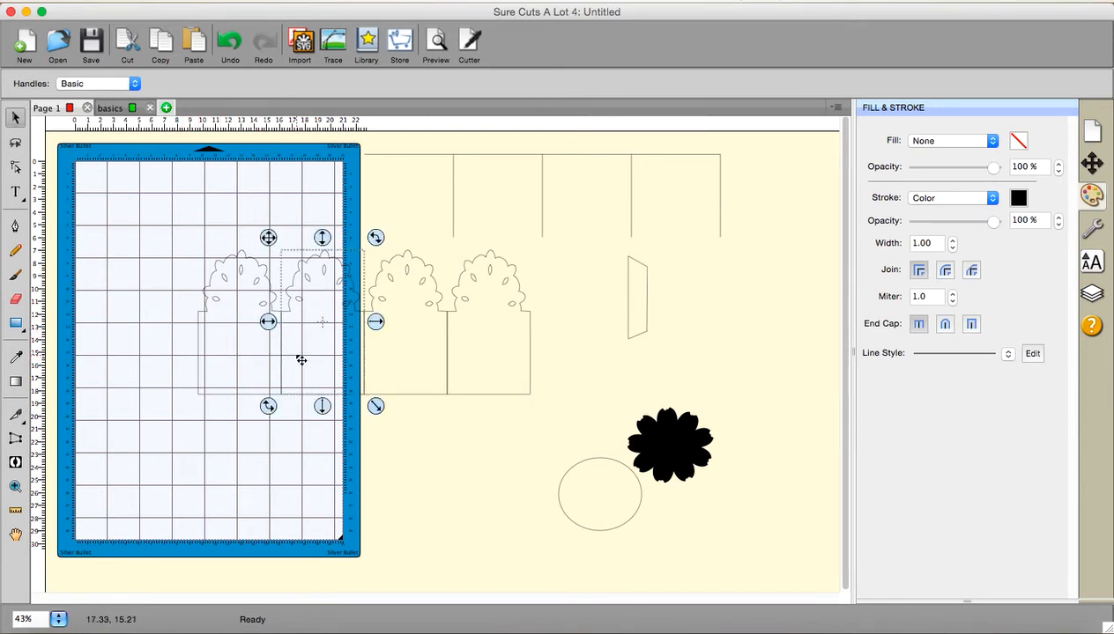
key(Left)
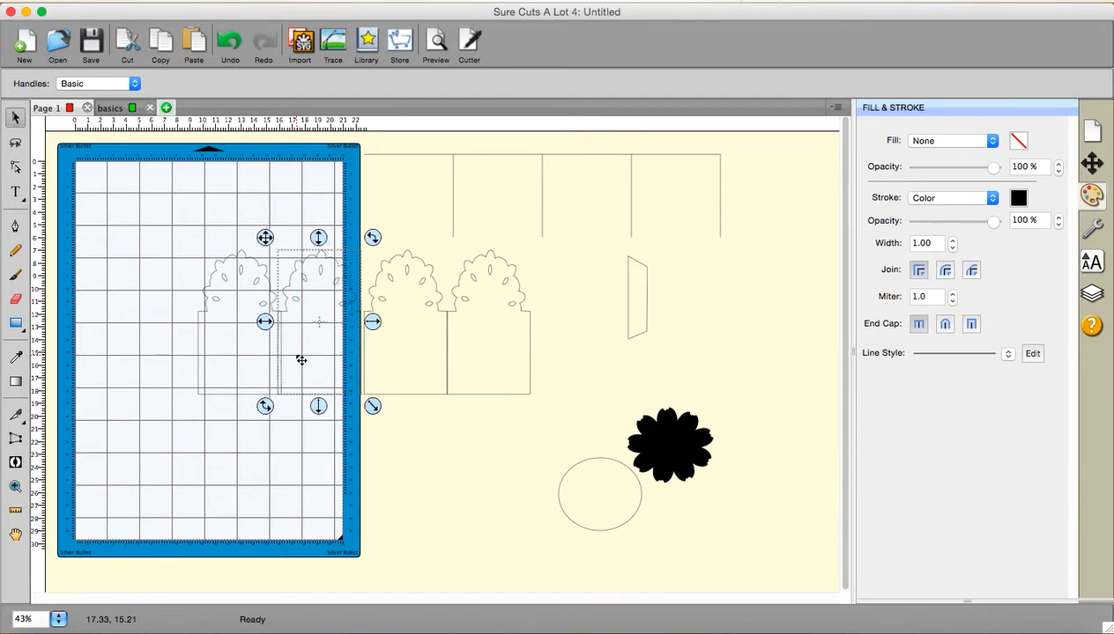
key(Left)
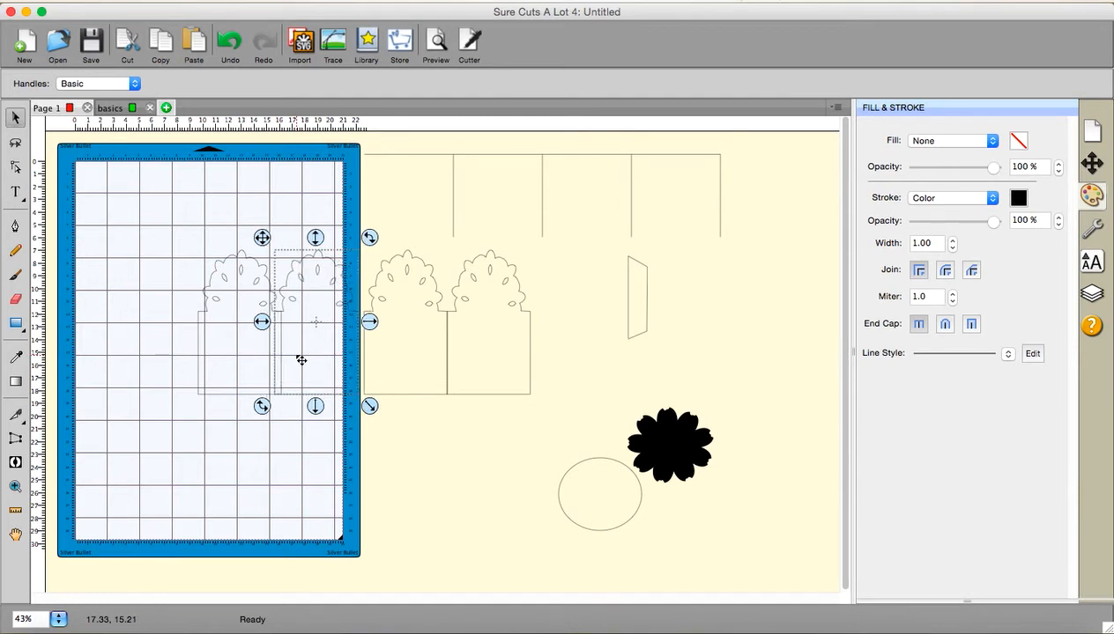
drag(301, 360, 402, 345)
key(Left)
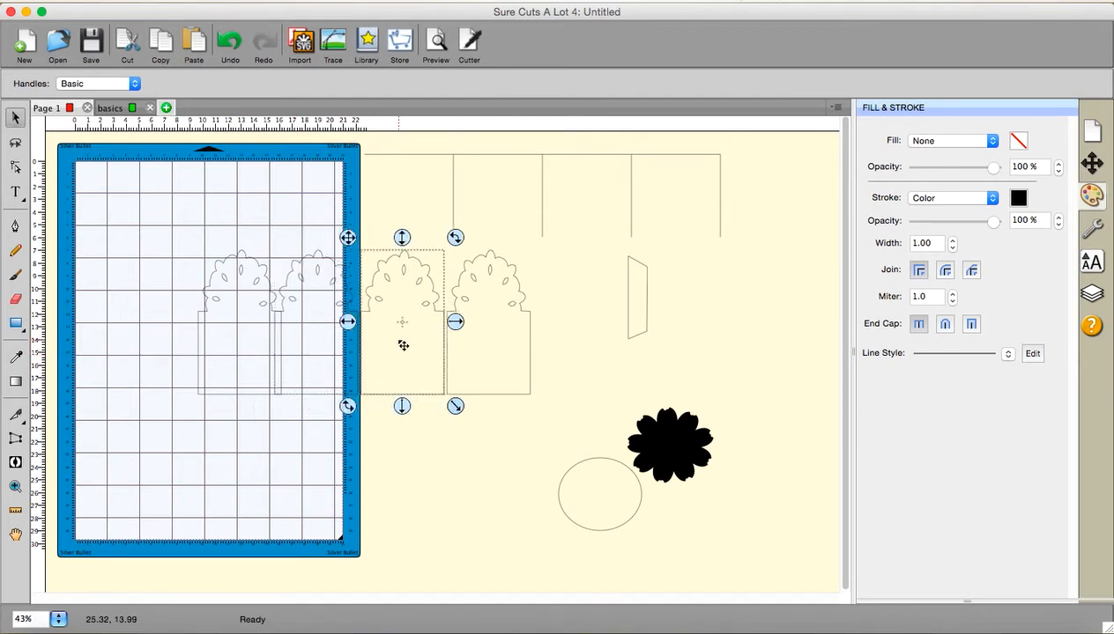
key(Left)
key(Left)
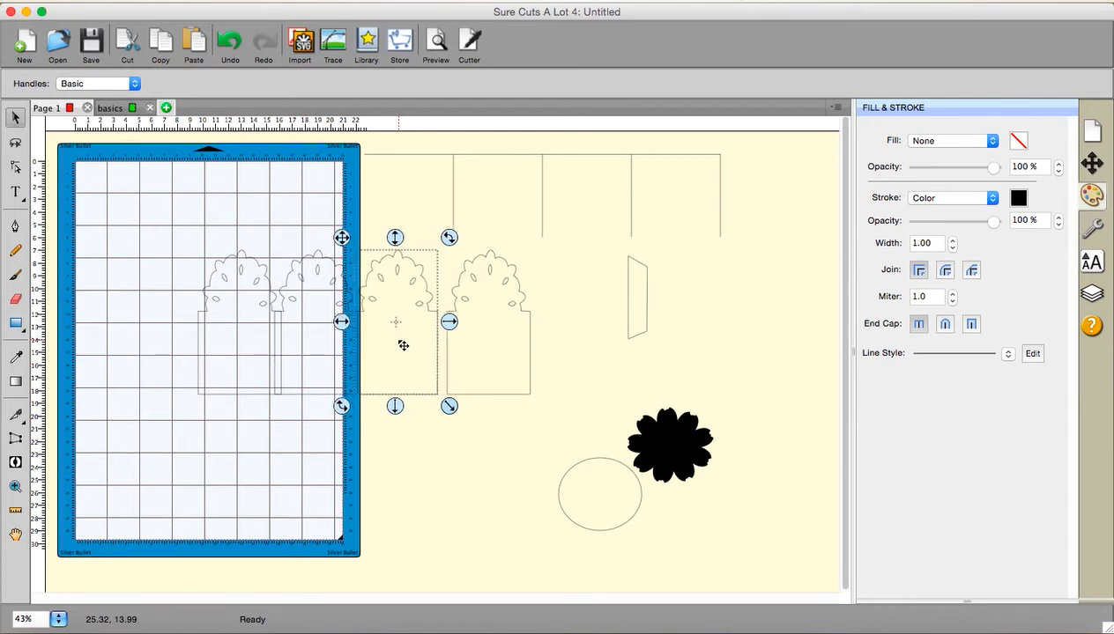
key(Left)
key(Left)
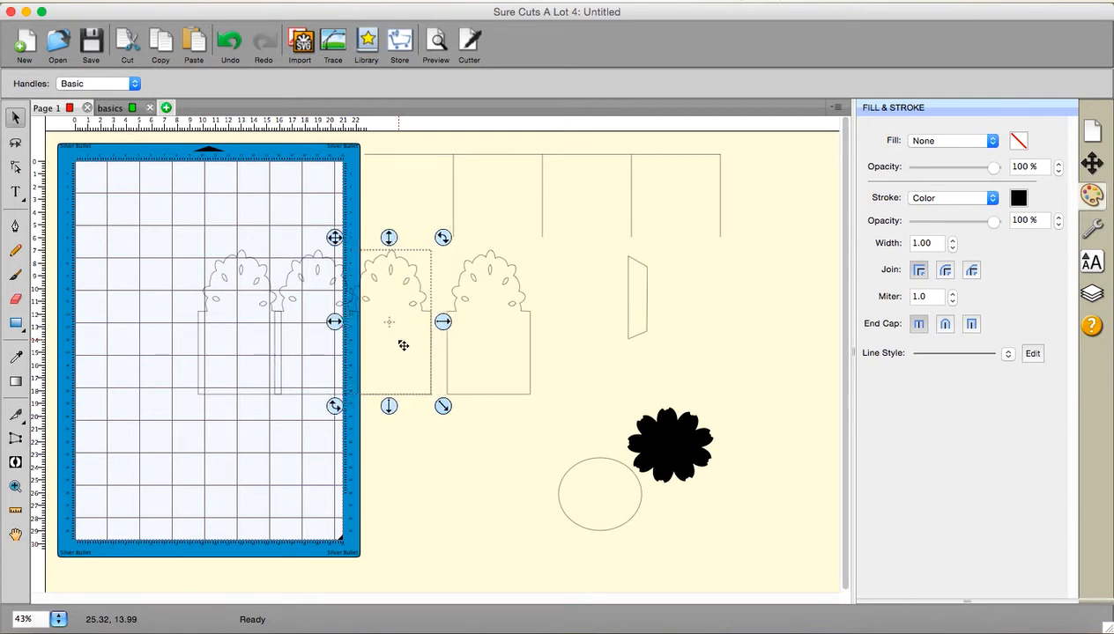
click(501, 349)
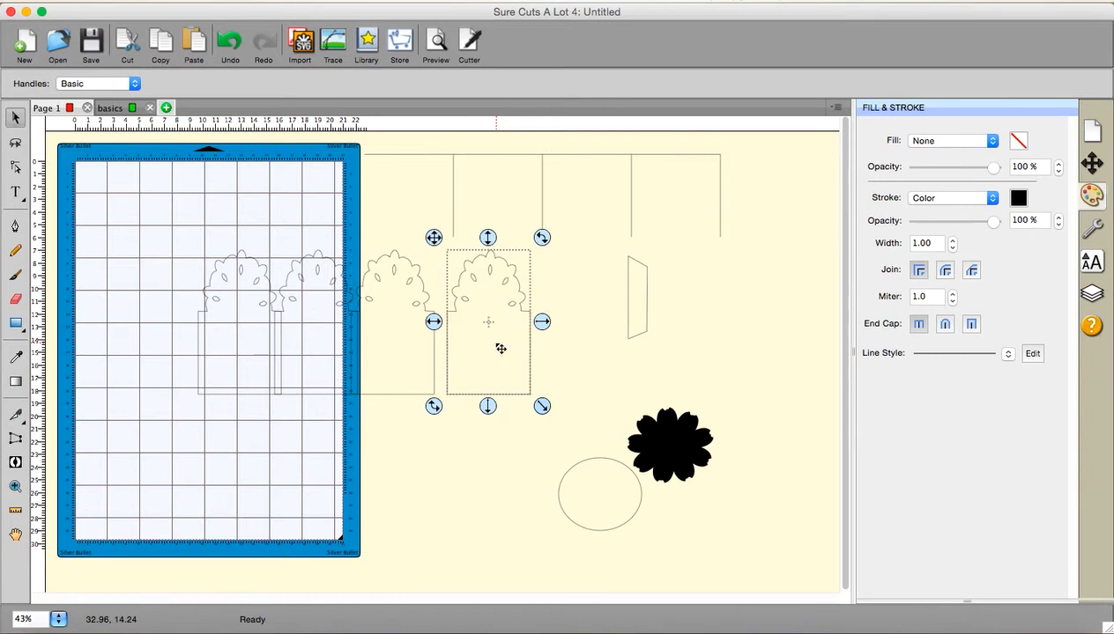
key(Left)
key(Left)
key(Left)
key(Left)
key(Left)
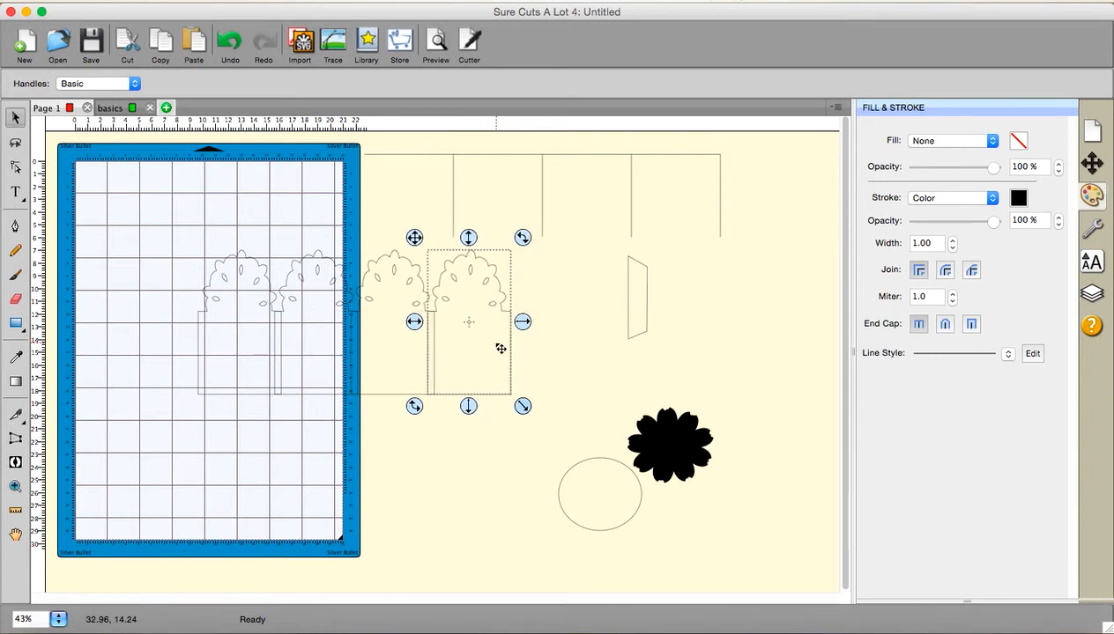
click(566, 376)
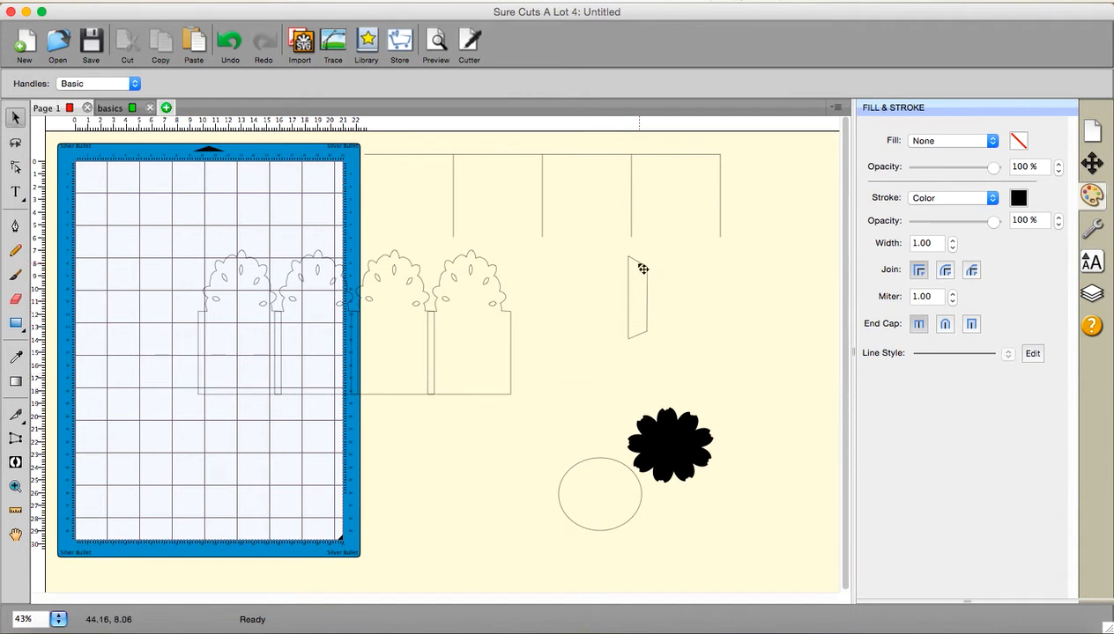
Step: Align the trapezoid glue tab with the bottom edge of the four scalloped panels
drag(125, 232, 688, 418)
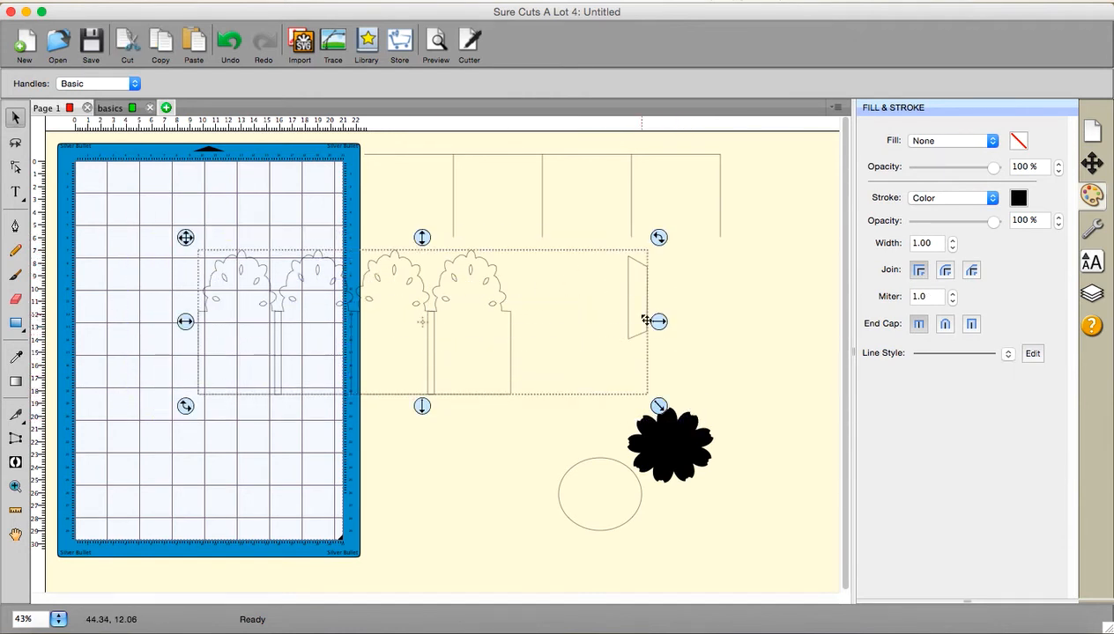
click(1091, 163)
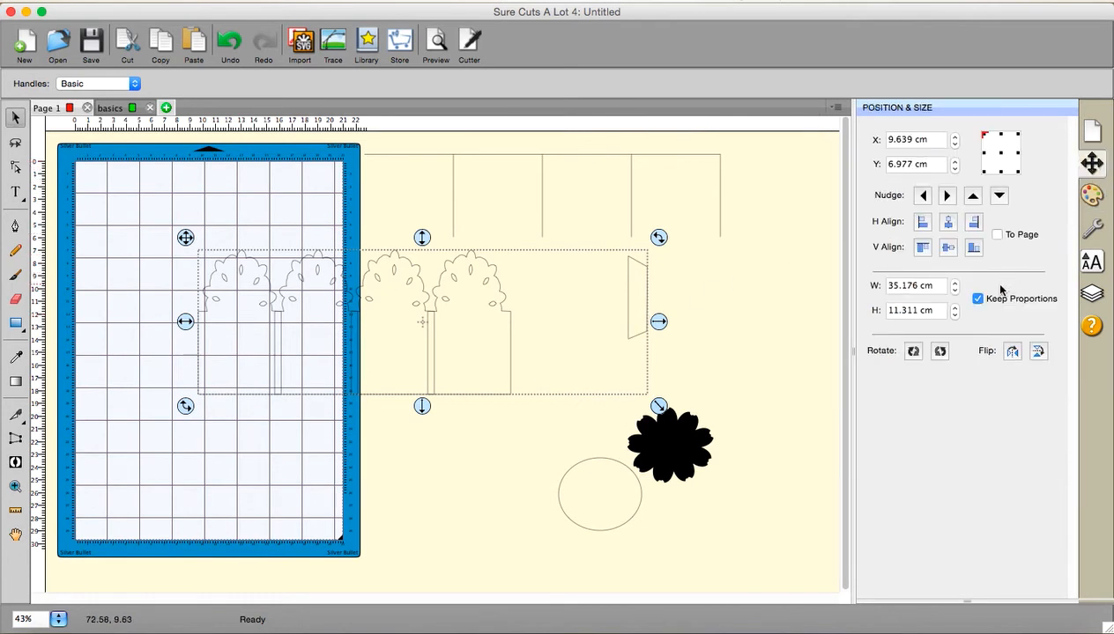
click(974, 250)
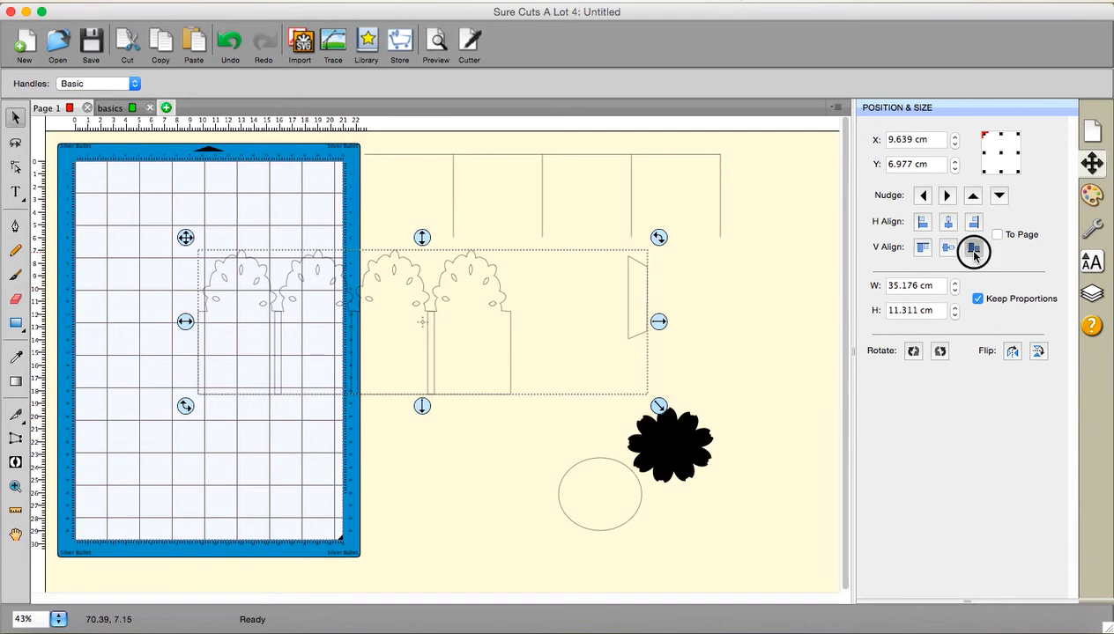
click(720, 324)
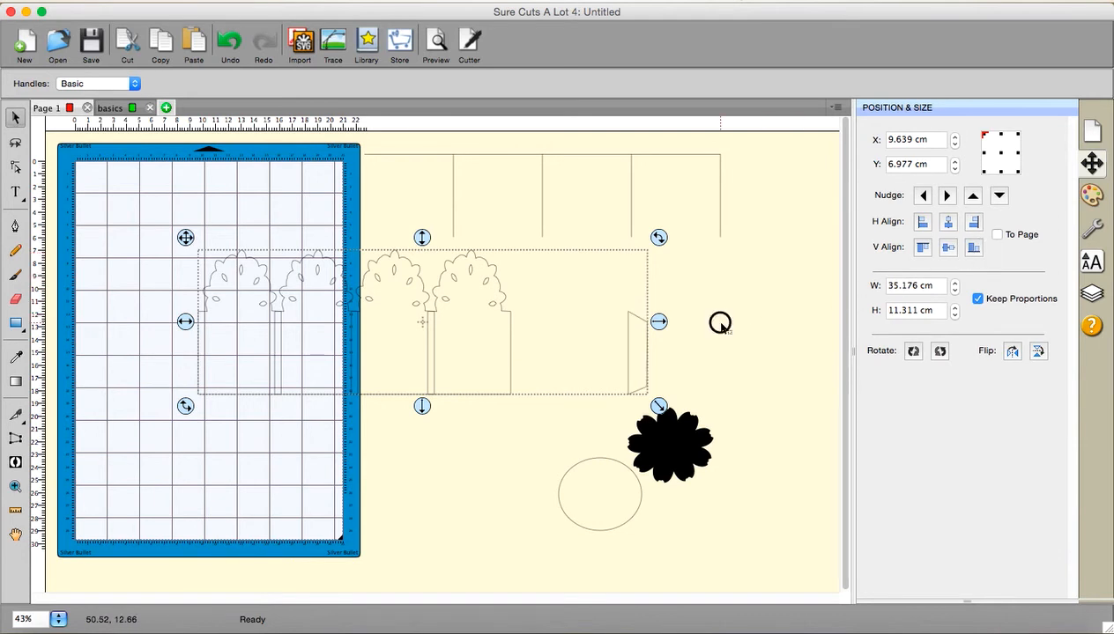
Step: Nudge the trapezoid tab left until it slightly overlaps the fourth panel's right edge
click(634, 353)
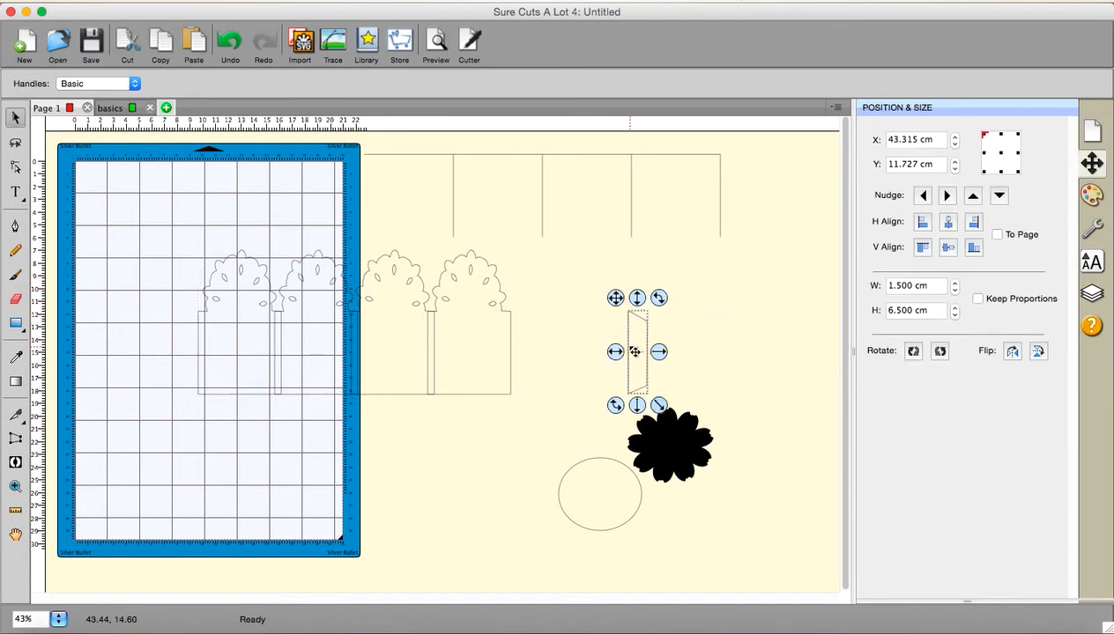
key(Left)
key(Left)
key(Left)
key(Left)
key(Left)
key(Left)
key(Left)
key(Left)
key(Left)
key(Left)
key(Left)
key(Left)
key(Left)
key(Left)
key(Left)
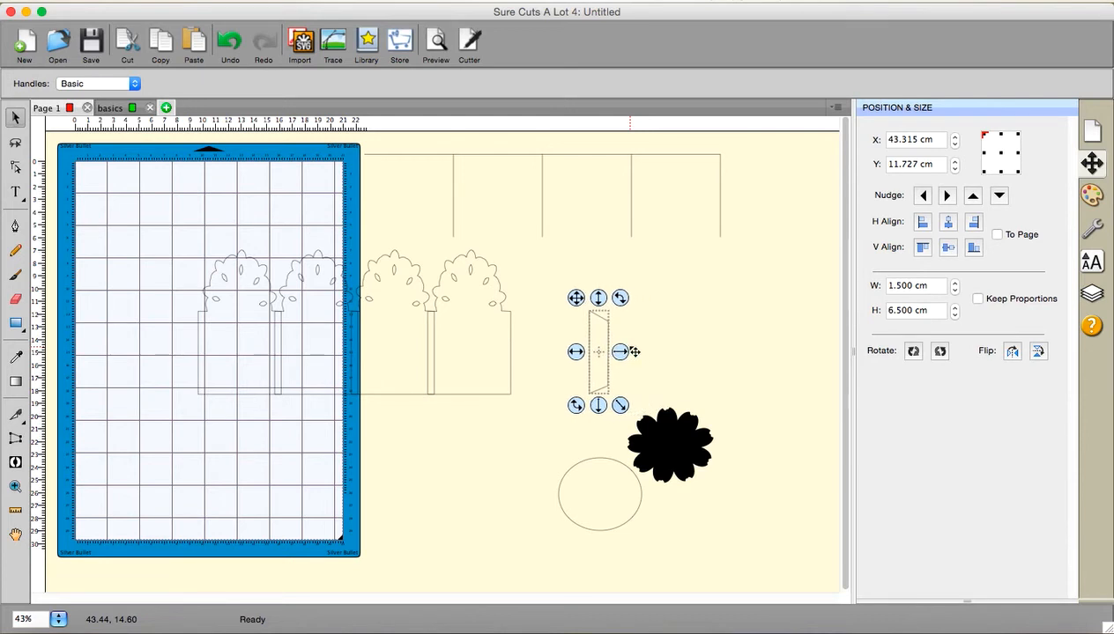
key(Left)
key(Left)
key(Left)
key(Left)
key(Left)
key(Left)
key(Left)
key(Left)
key(Left)
key(Left)
key(Left)
key(Left)
key(Left)
key(Left)
key(Left)
key(Left)
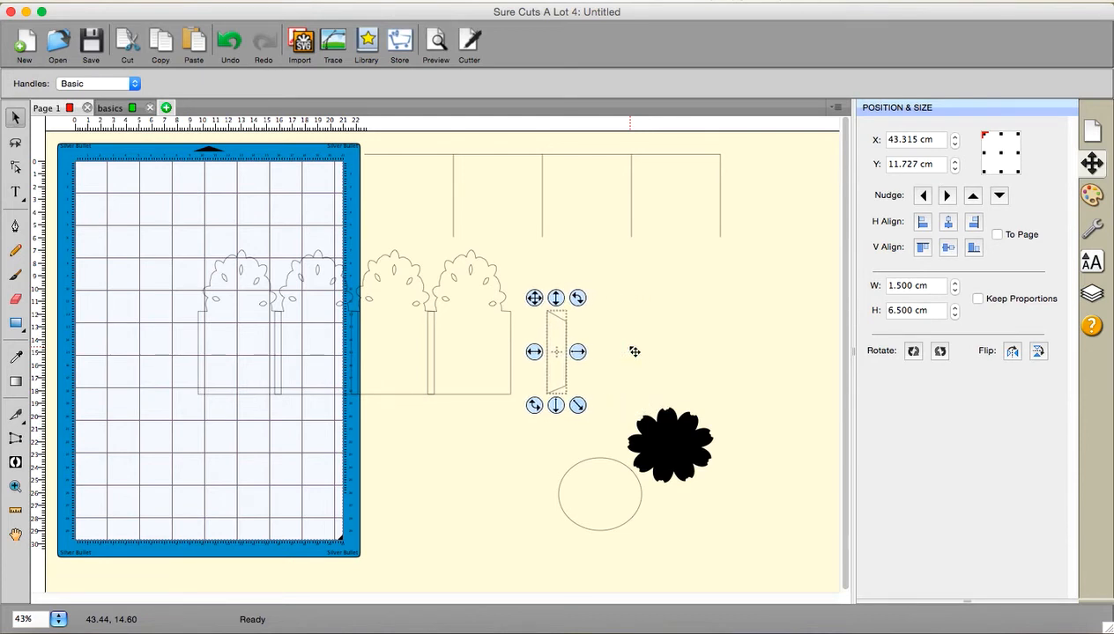
key(Left)
key(Left)
key(Left)
key(Left)
key(Left)
key(Left)
key(Left)
key(Left)
key(Left)
key(Left)
key(Left)
key(Left)
key(Left)
key(Left)
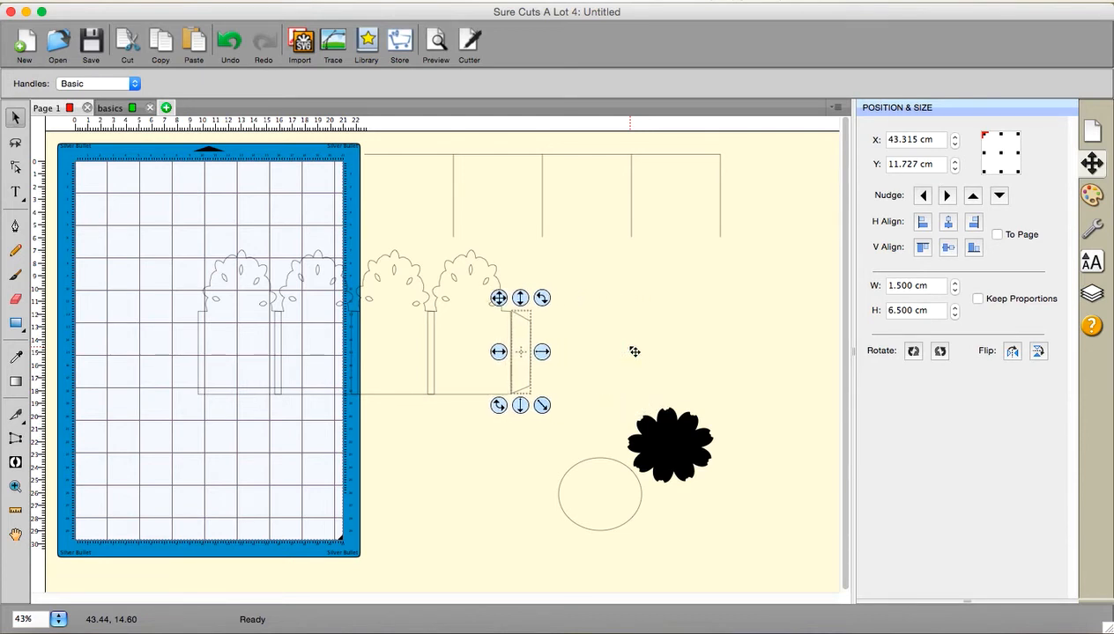
key(Left)
key(Left)
key(Left)
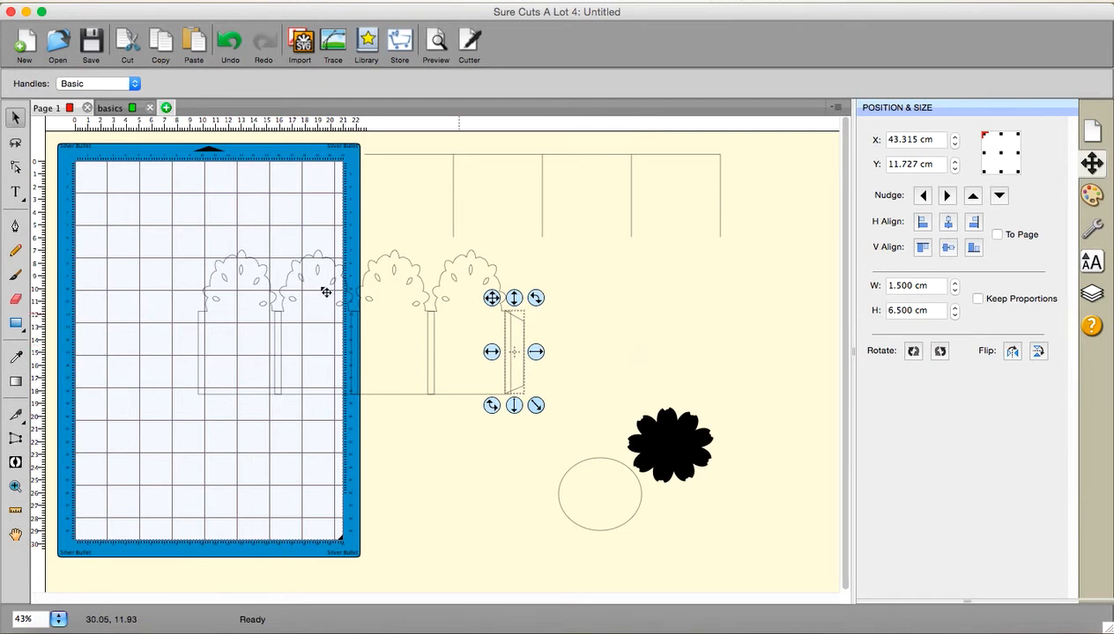
Step: Merge the four scalloped panels and the trapezoid tab into one outline with the Union path operation
drag(158, 237, 590, 473)
click(276, 2)
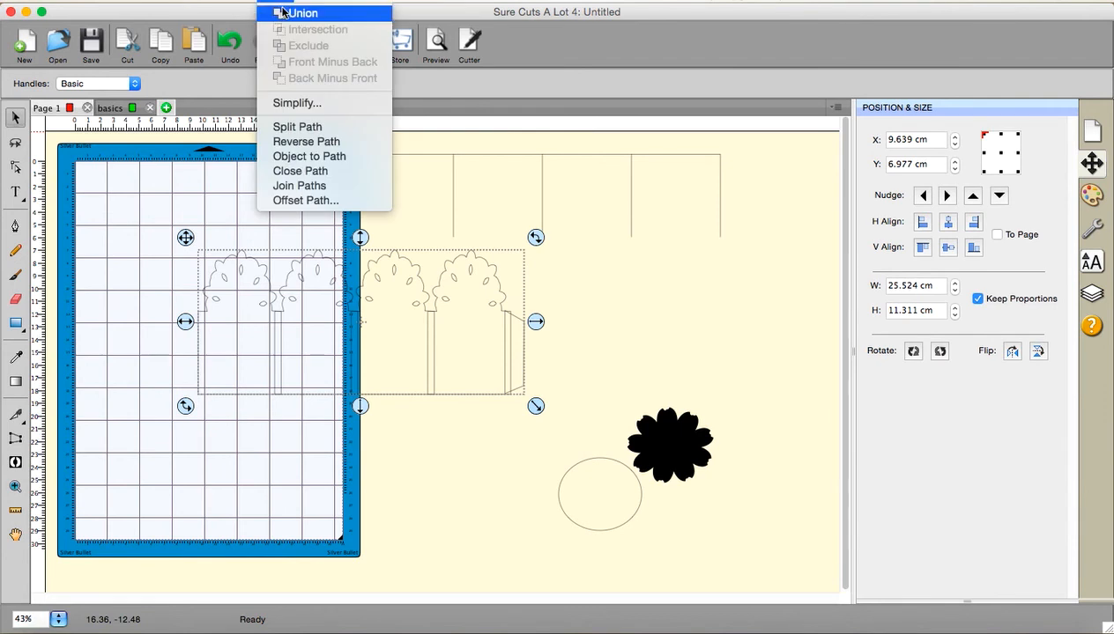
click(310, 168)
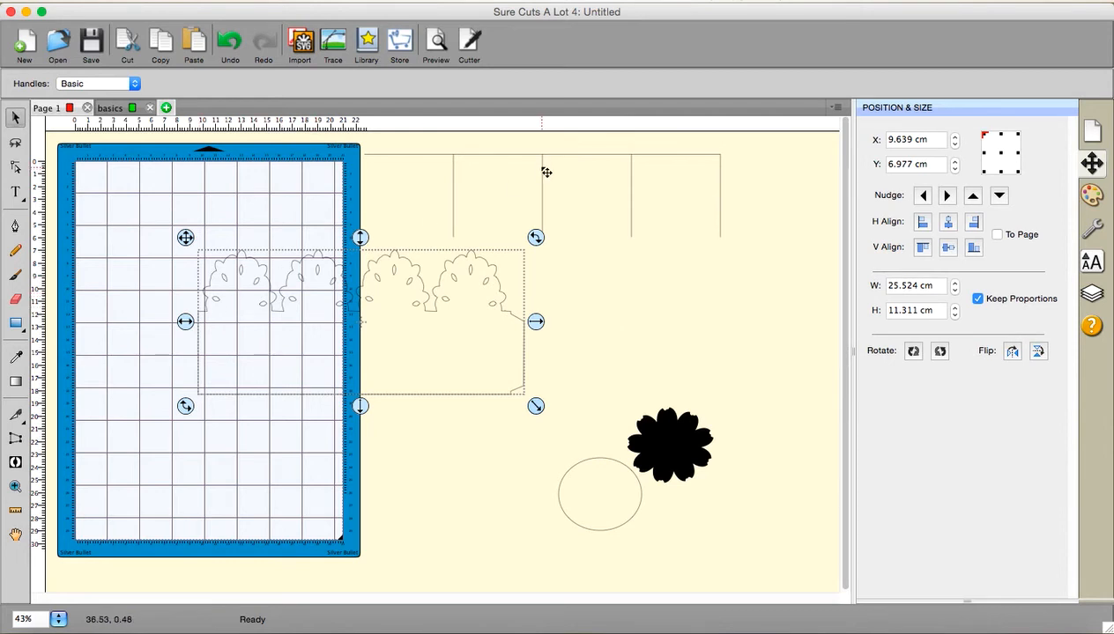
Step: Move the score-line set onto the merged outline at about X 6.24, Y 11.83 cm and stretch its width to about 36.17 cm
click(537, 197)
drag(537, 198, 332, 326)
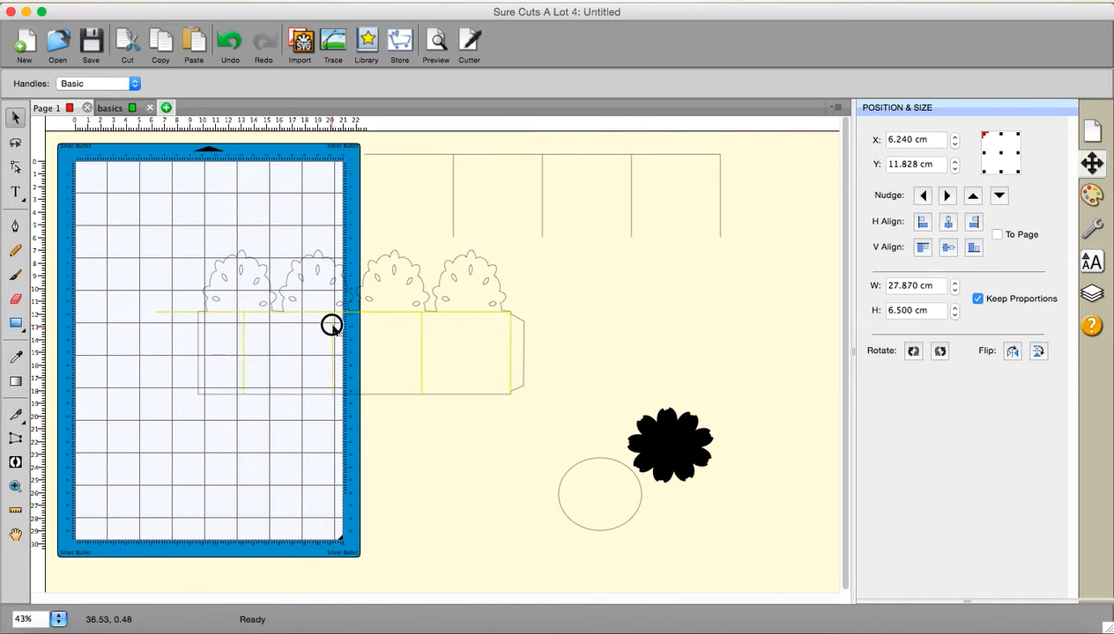
drag(332, 325, 331, 325)
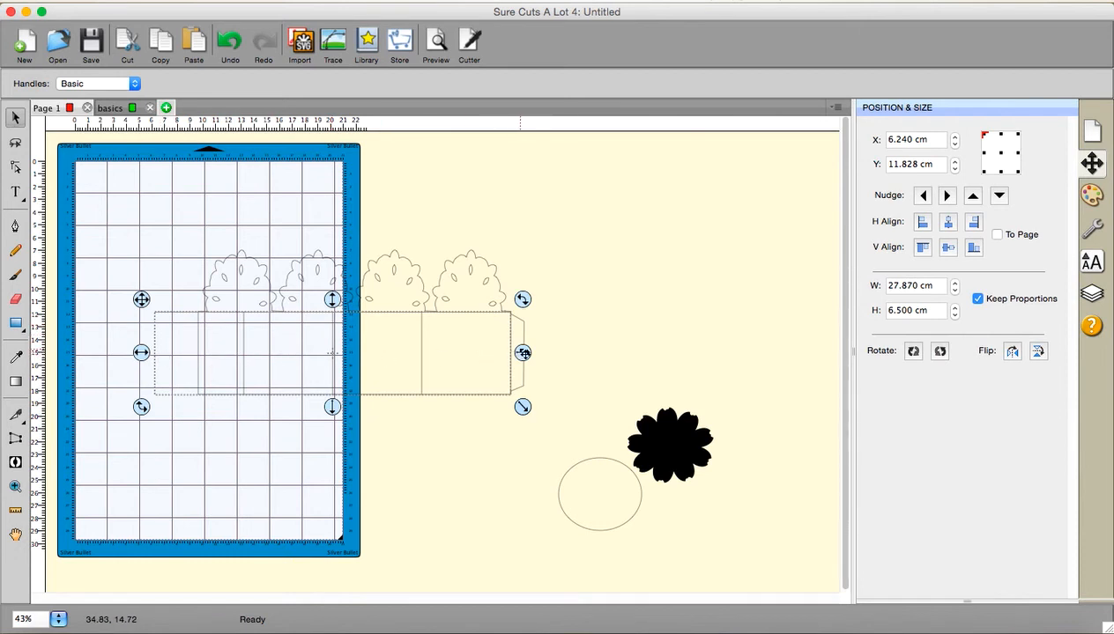
drag(523, 353, 625, 348)
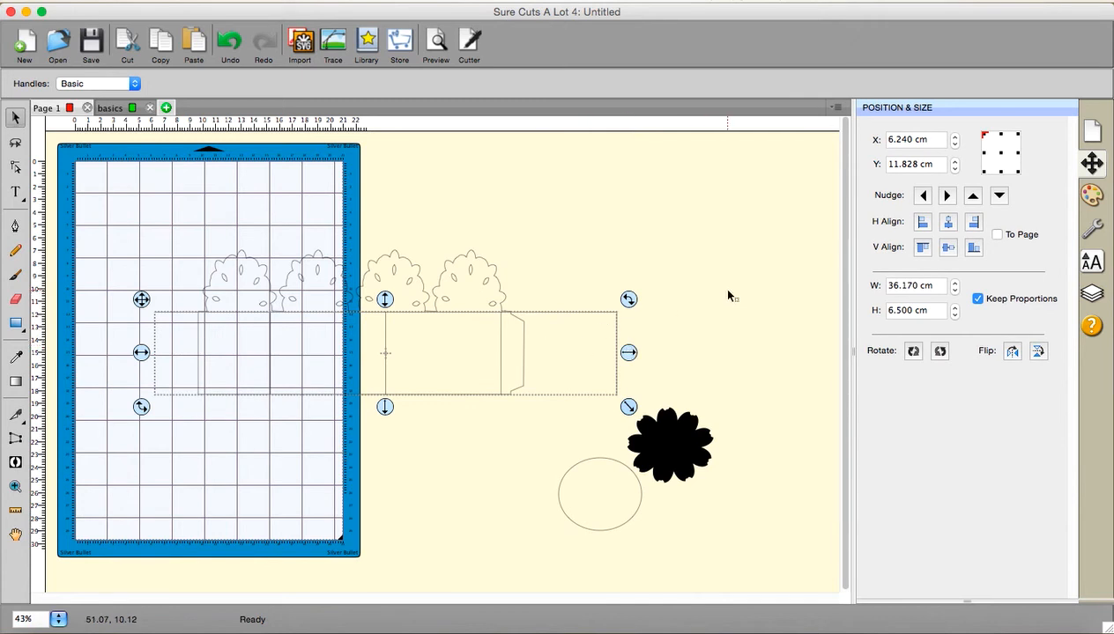
Step: Align the left edge of the merged box outline with the left edge of the score-line set
drag(112, 154, 666, 454)
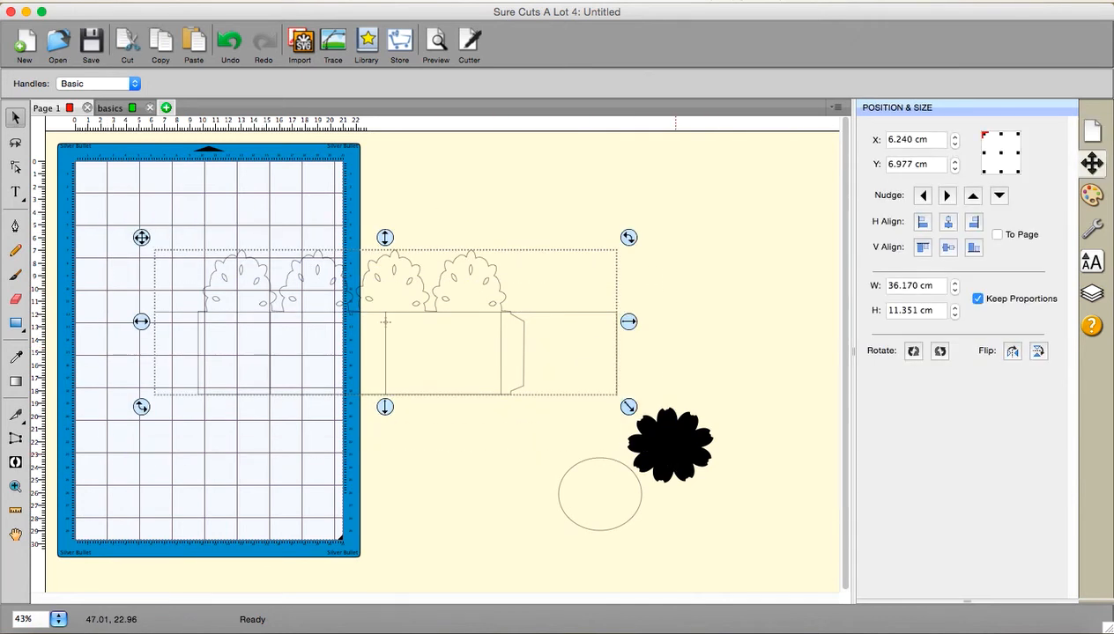
click(922, 224)
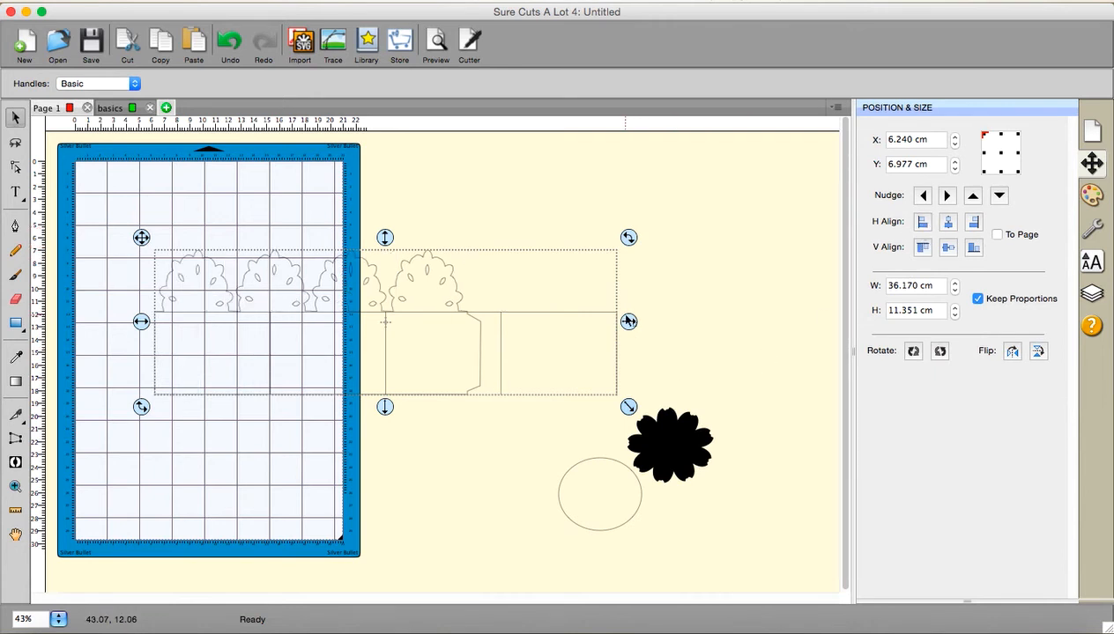
mouse_move(626, 319)
mouse_down()
mouse_move(583, 313)
mouse_move(624, 313)
mouse_up()
click(667, 290)
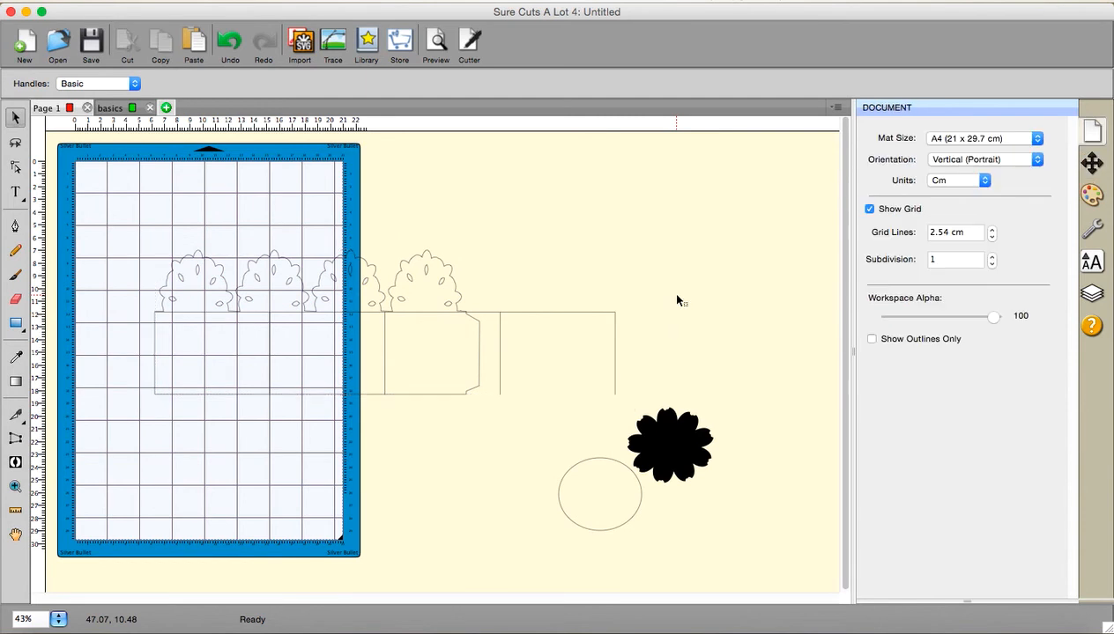
Step: Narrow the score-line set to about 24.24 cm so its vertical lines fall on the panel joins and the glue-tab fold
click(614, 327)
drag(625, 351, 475, 346)
click(498, 265)
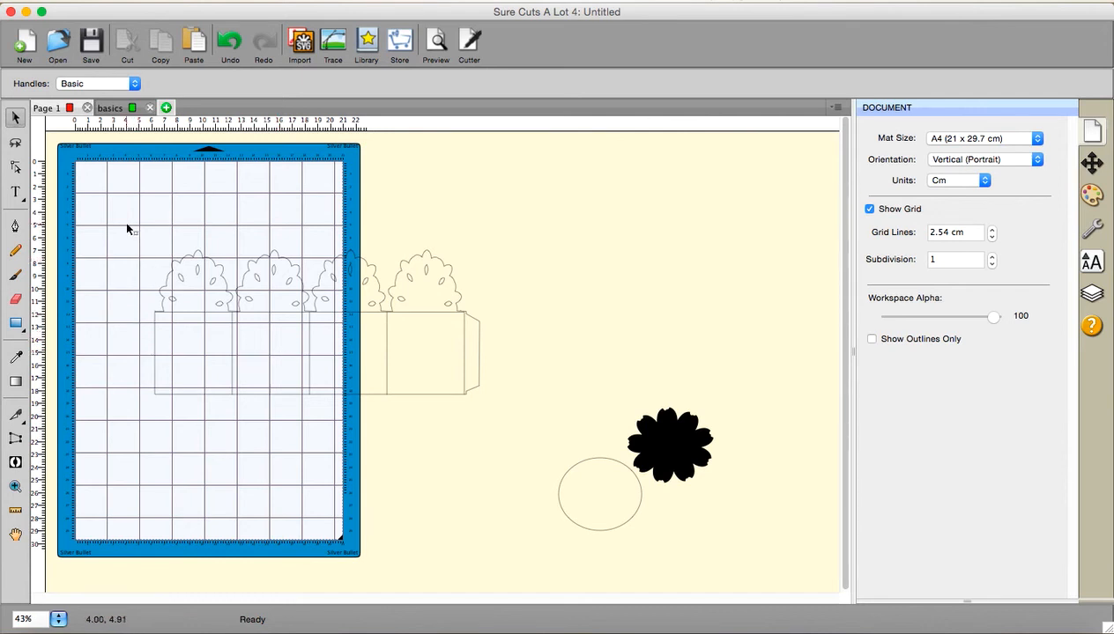
Step: Group the merged box outline with its score lines
drag(115, 226, 529, 464)
right_click(301, 306)
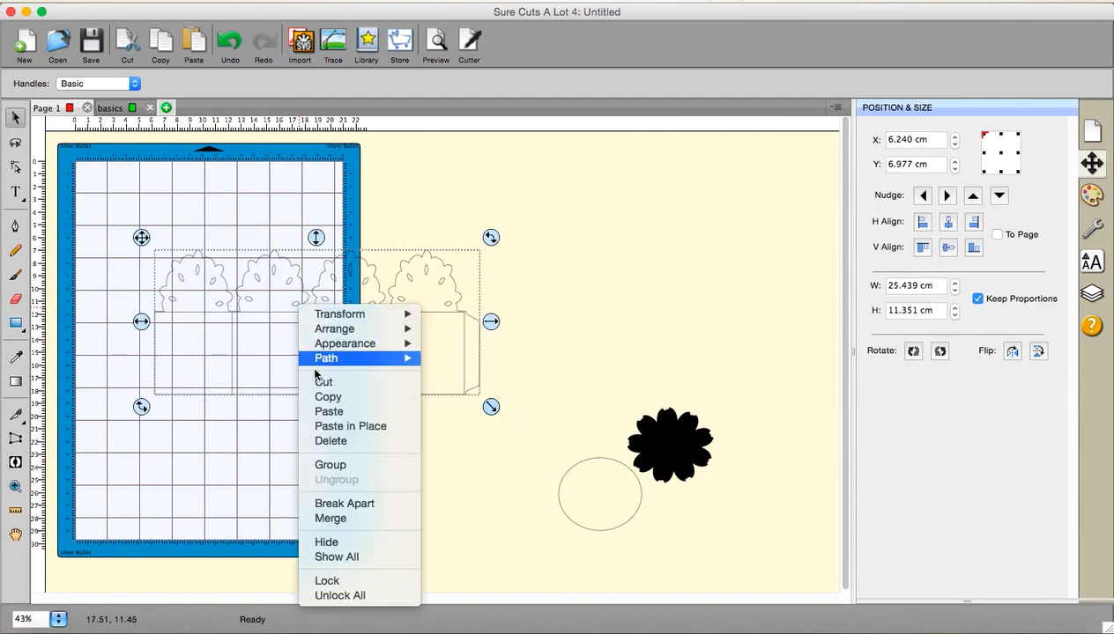
click(353, 465)
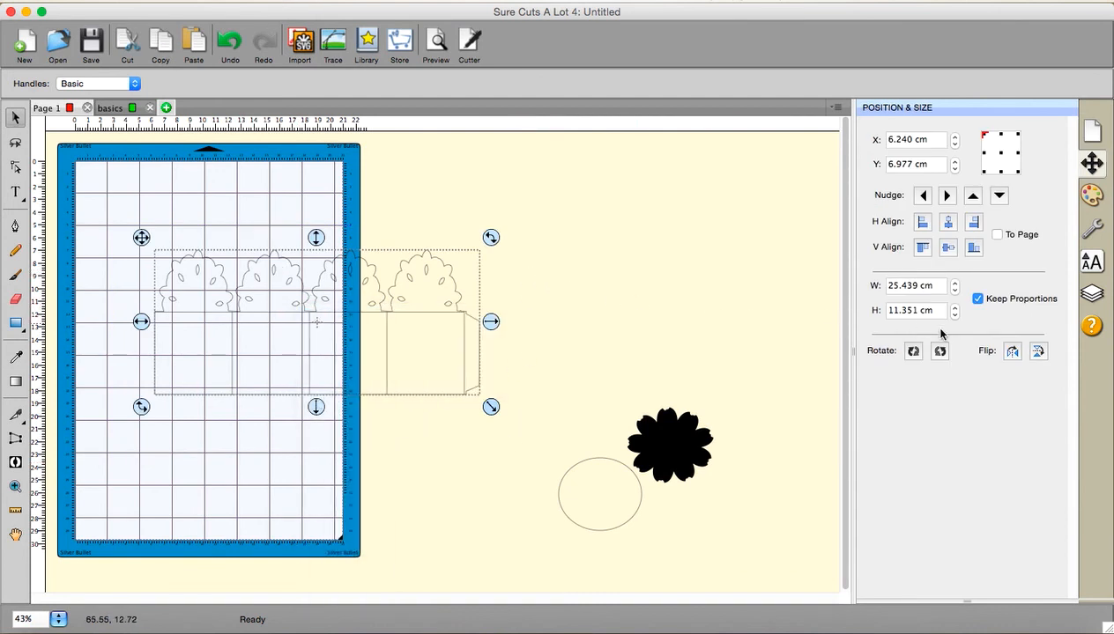
Step: Rotate the grouped box template 90° counterclockwise and place it on the mat at about X 8.04, Y 0.91 cm
click(940, 351)
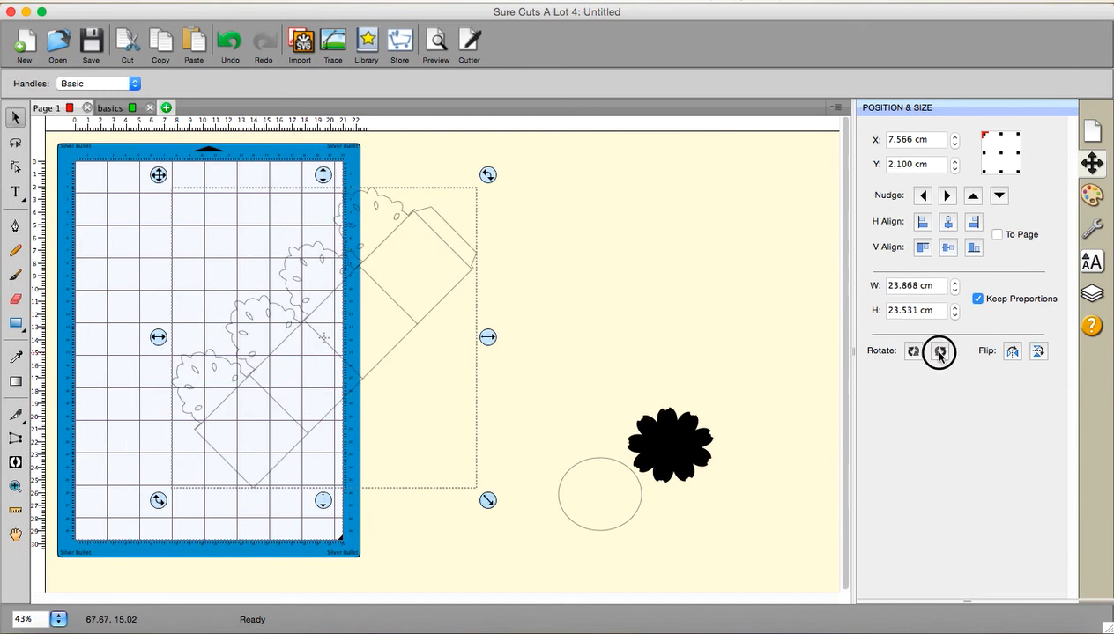
click(940, 351)
drag(300, 294, 240, 297)
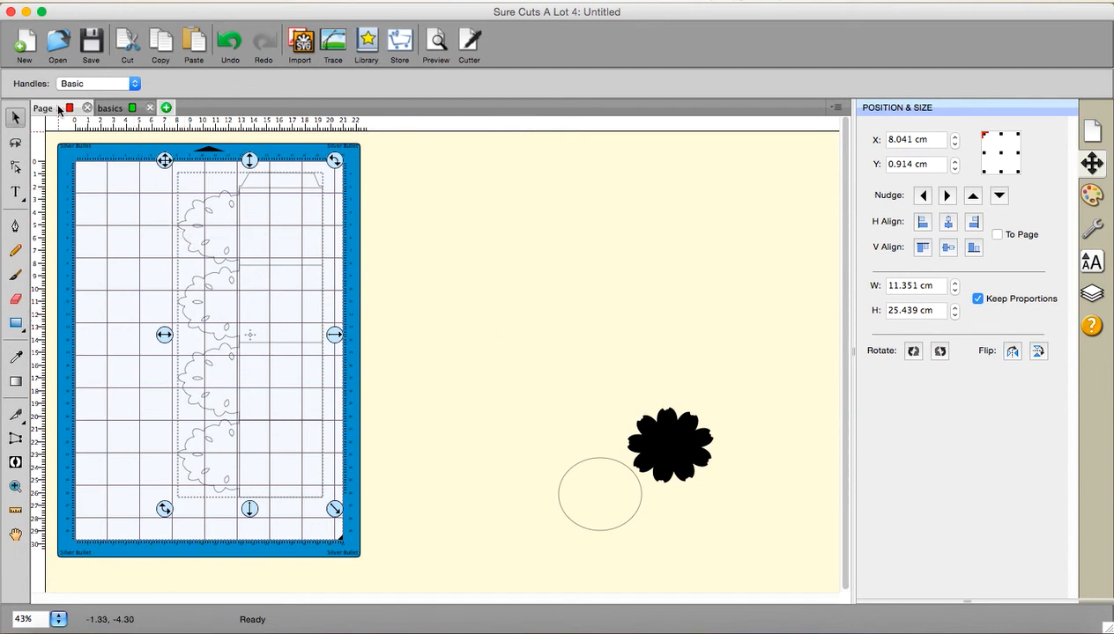
click(106, 109)
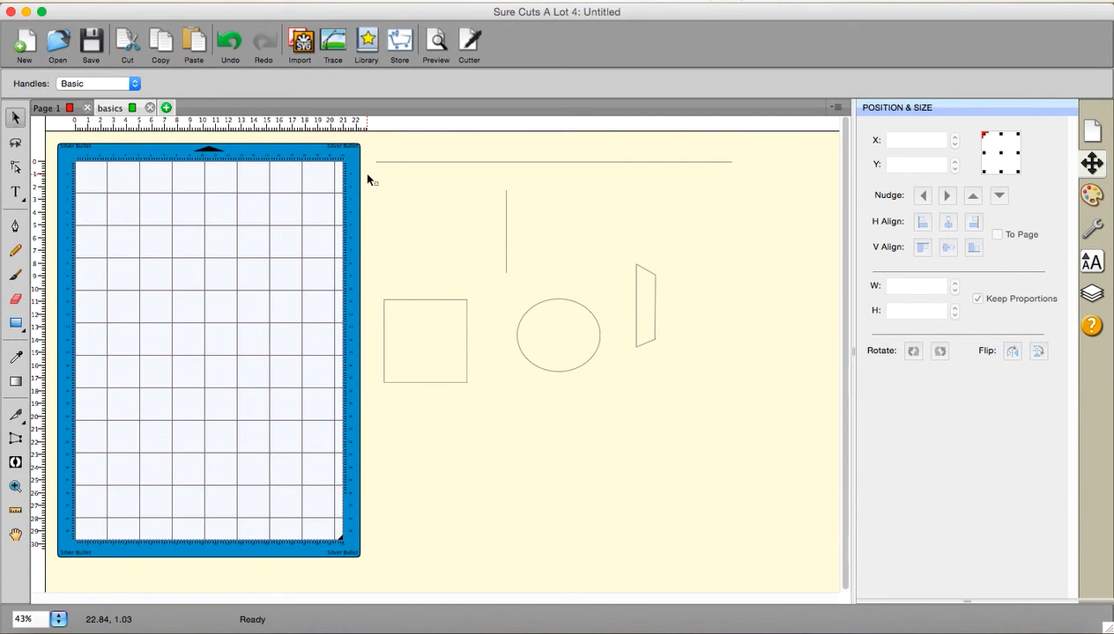
click(35, 110)
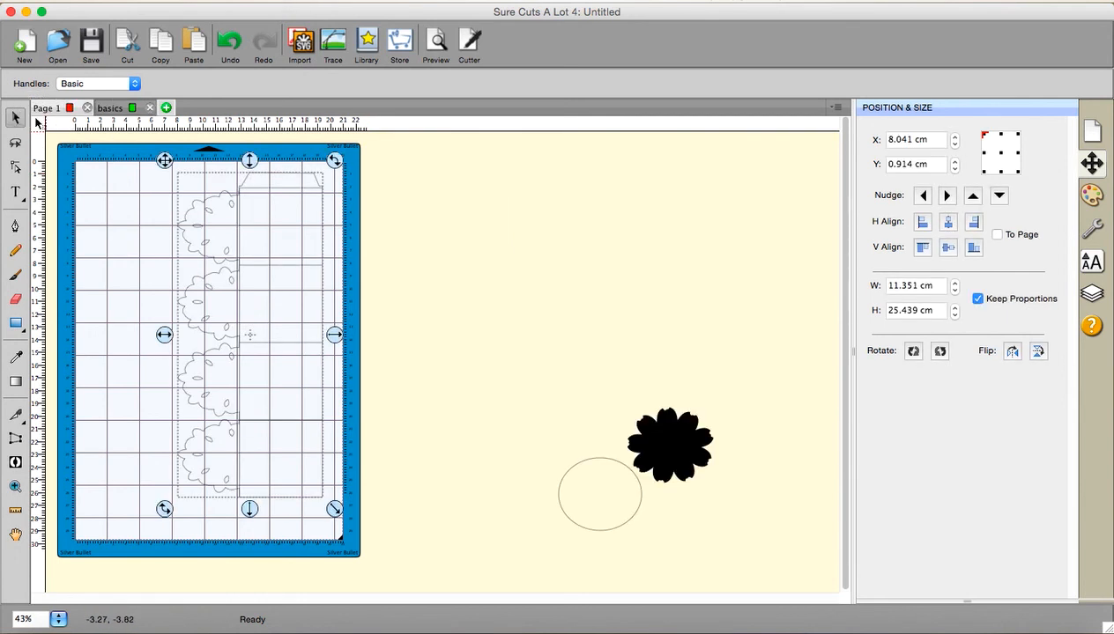
Step: Ungroup the box template and move only the scalloped outline off the mat to about X 27.00, Y 2.79 cm
right_click(260, 253)
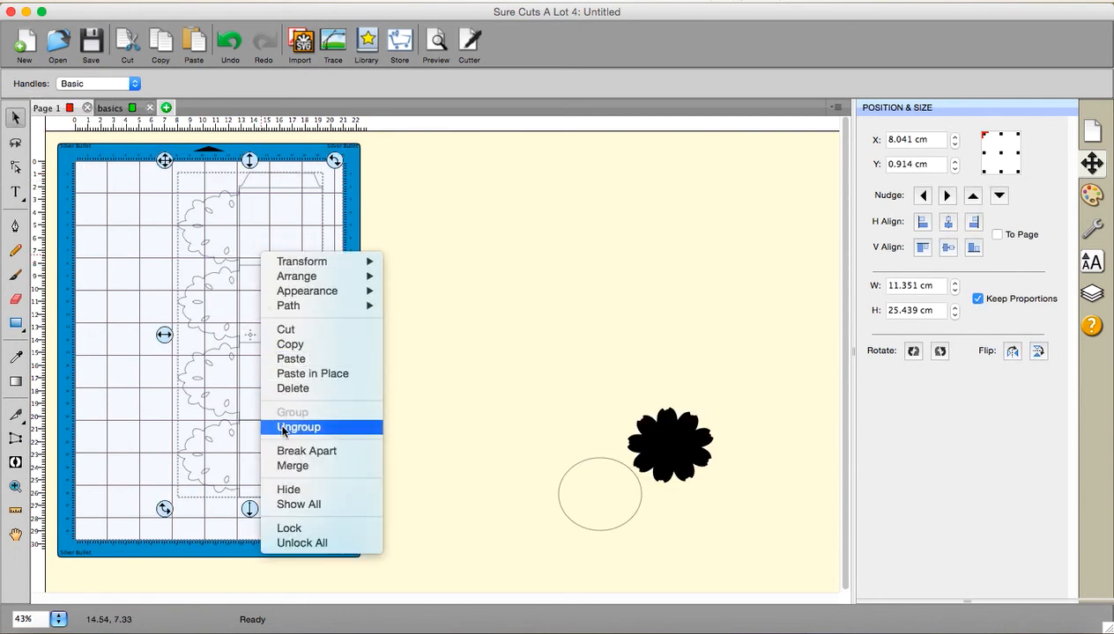
click(291, 427)
click(380, 309)
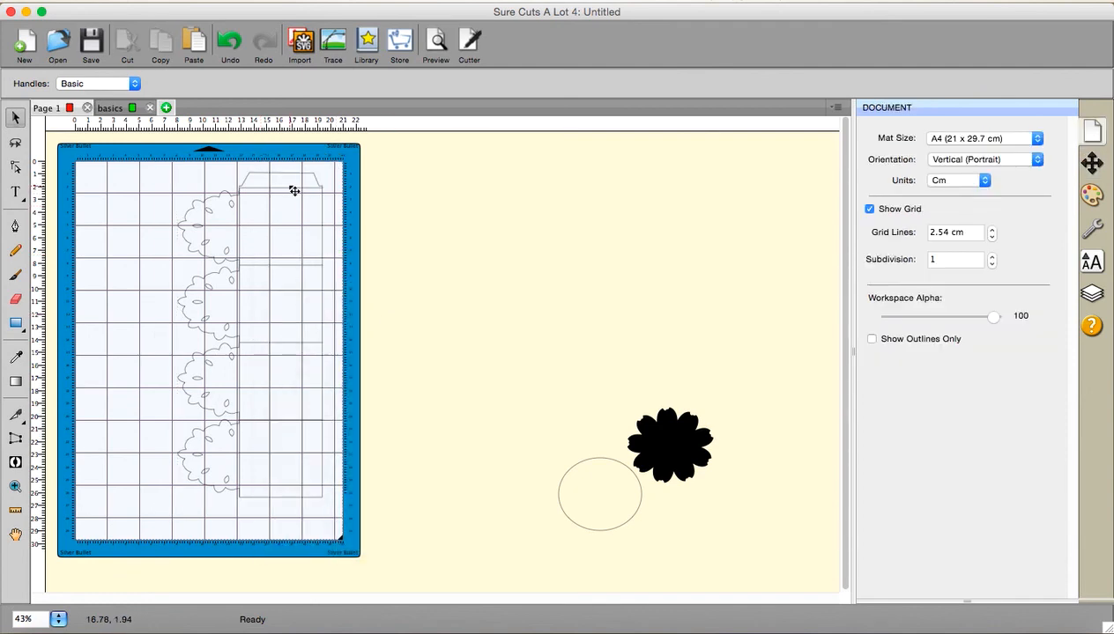
drag(291, 186, 533, 211)
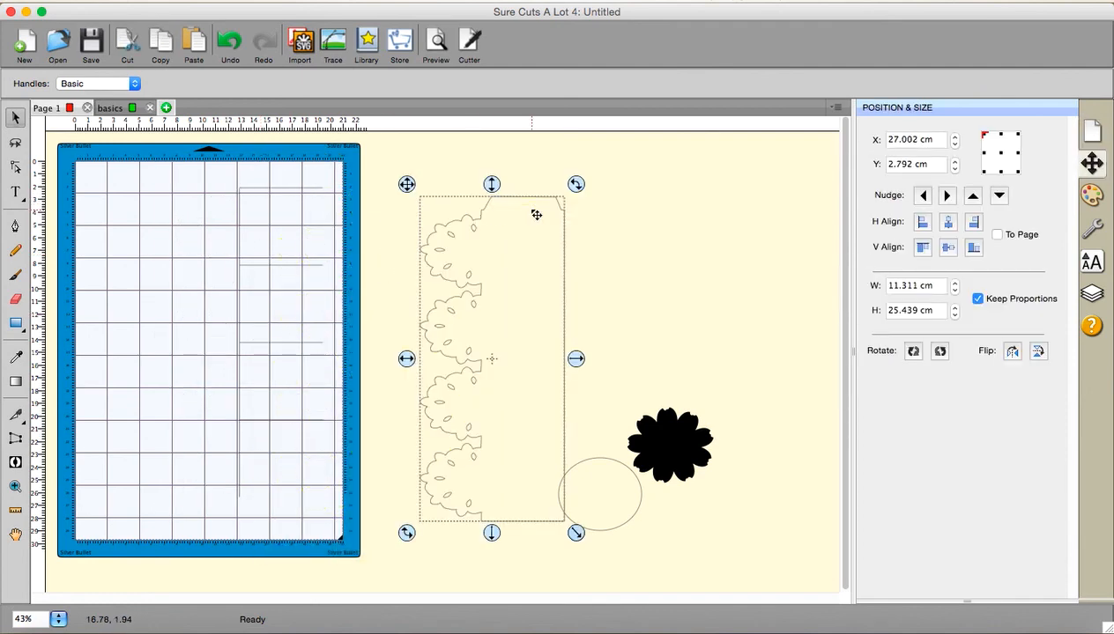
Step: Copy the score-line set left on the mat and paste it onto the basics page
drag(185, 165, 360, 557)
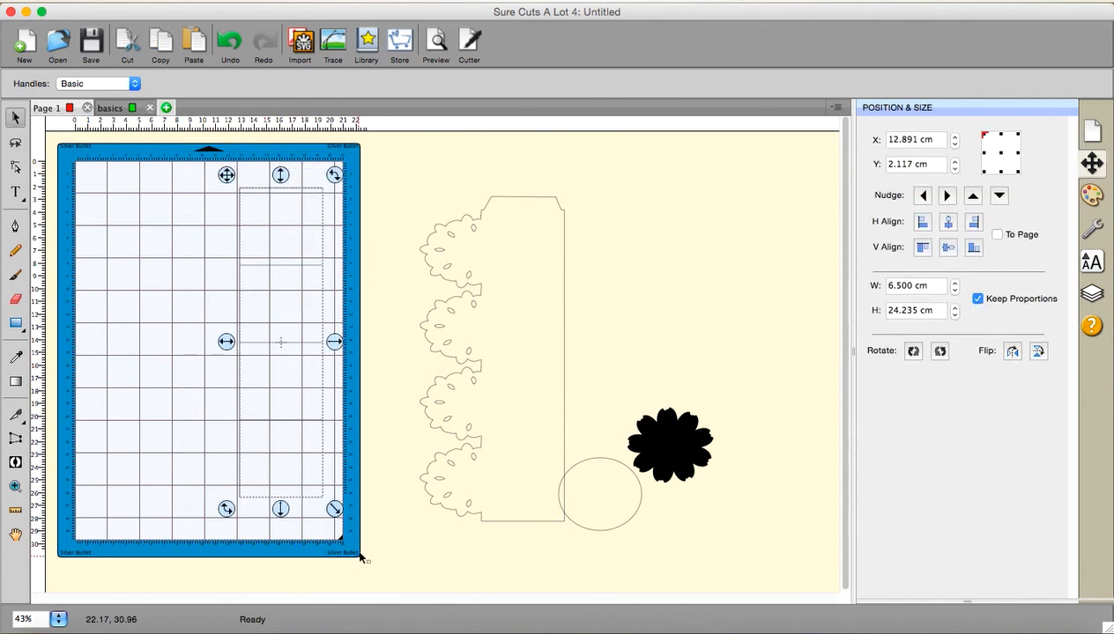
right_click(303, 269)
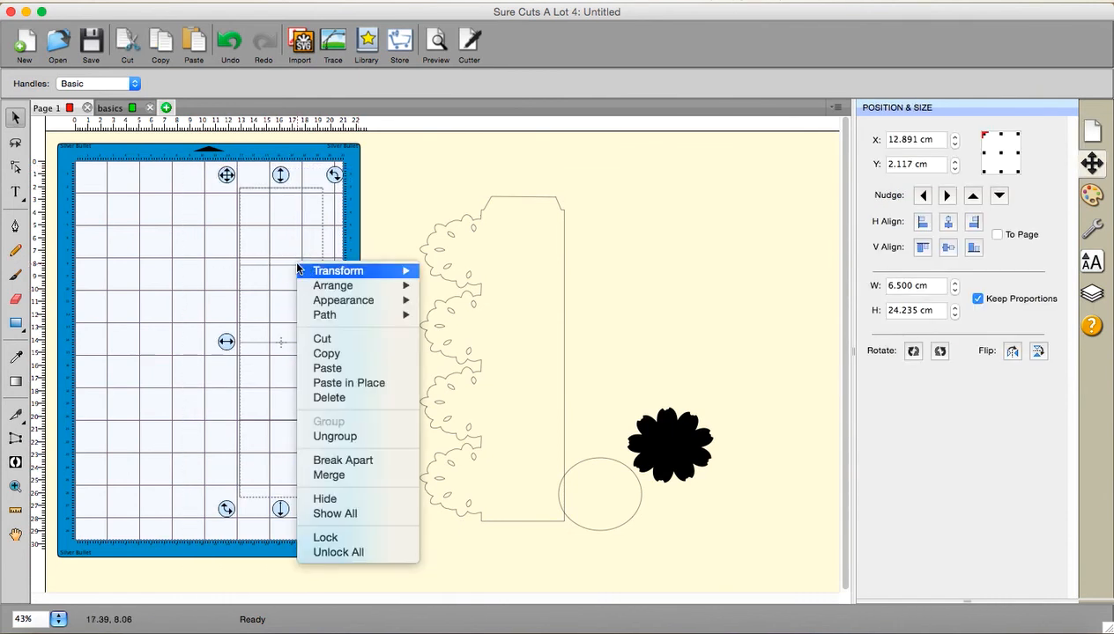
click(326, 353)
click(117, 109)
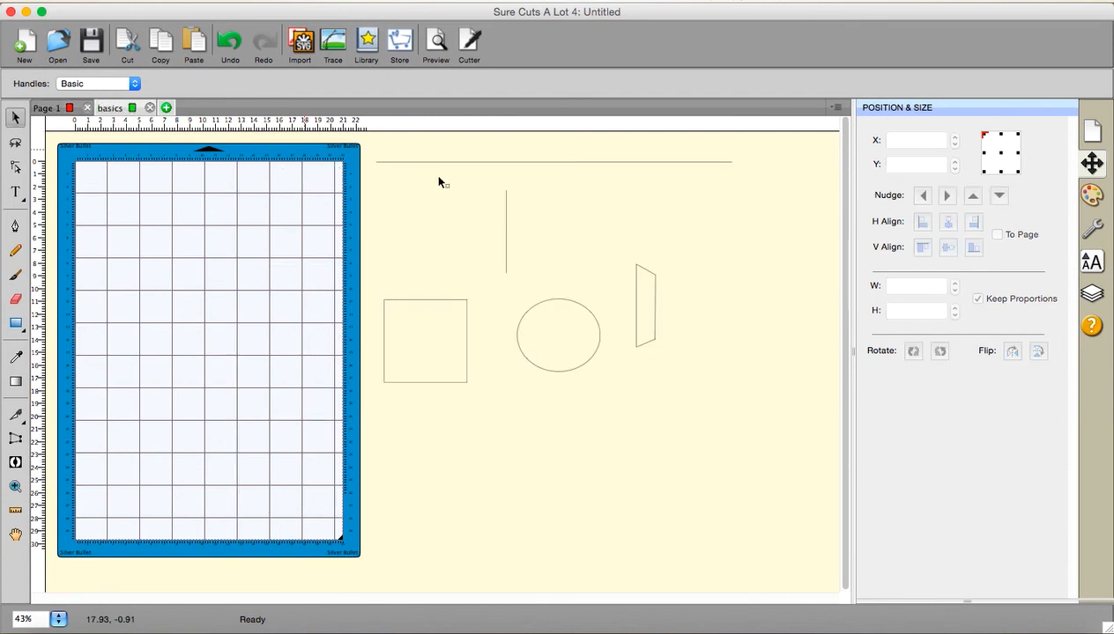
right_click(705, 238)
click(716, 275)
Step: Delete the single horizontal and vertical lines from the basics page and move the ellipse to about X 31.29, Y 12.51 cm
drag(353, 140, 796, 298)
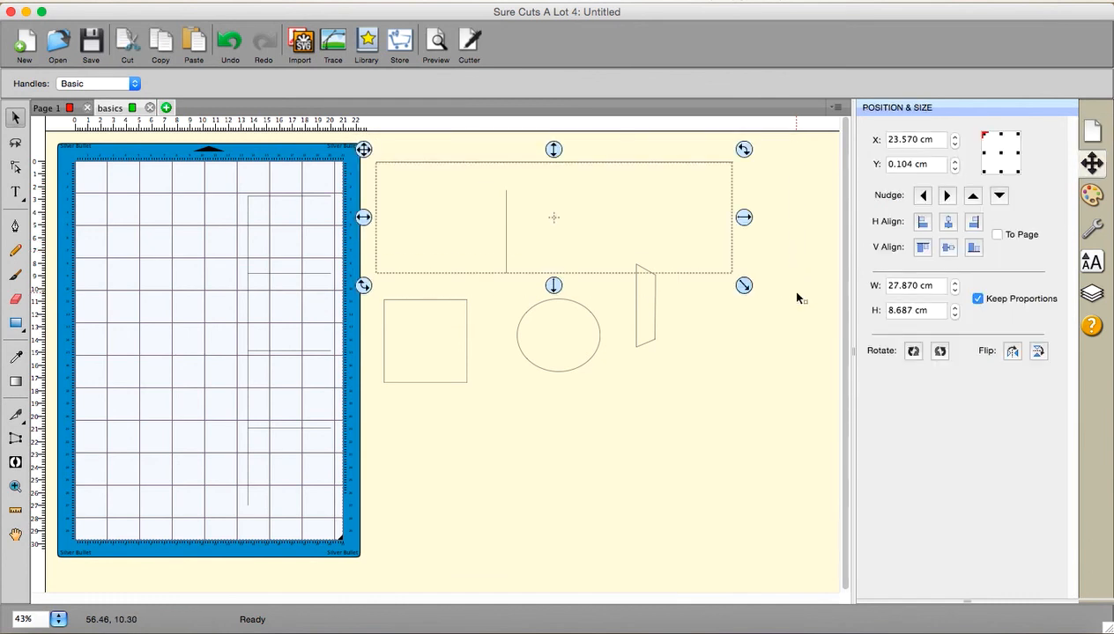
key(Delete)
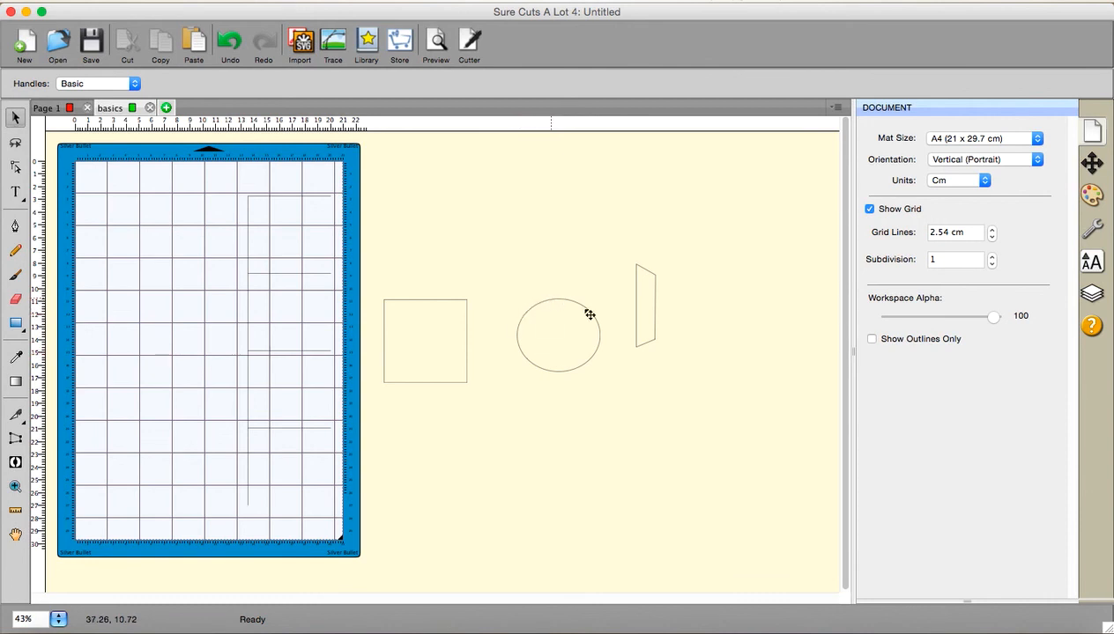
key(super+v)
drag(559, 368, 559, 368)
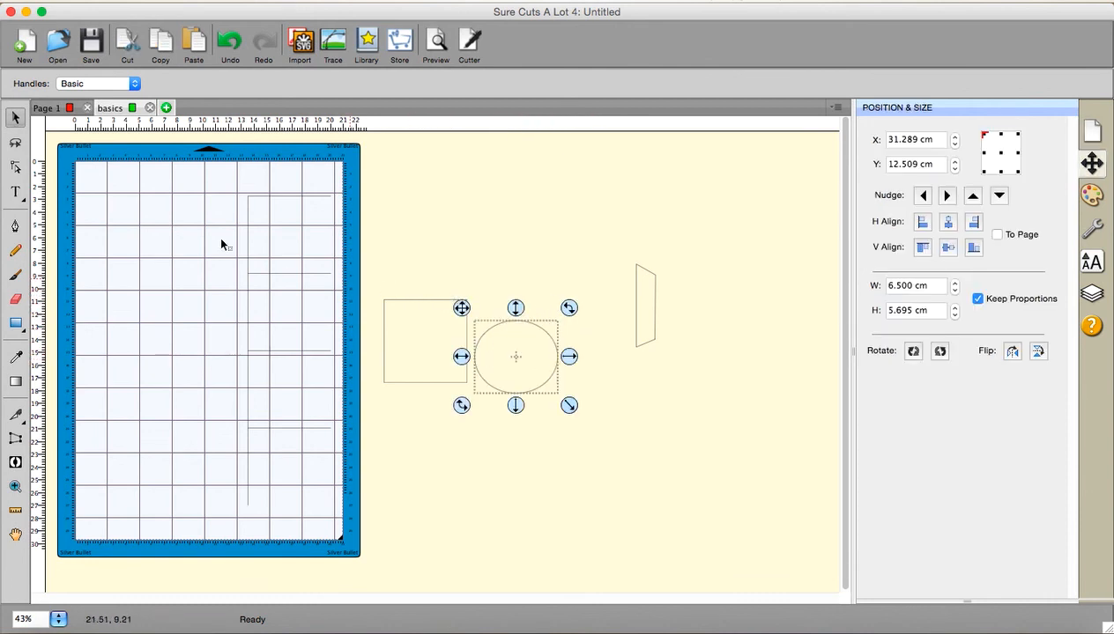
Step: On Page 1, move the black flower to about X 47.00, Y 4.65 cm and delete the ellipse overlapping the box outline
click(44, 107)
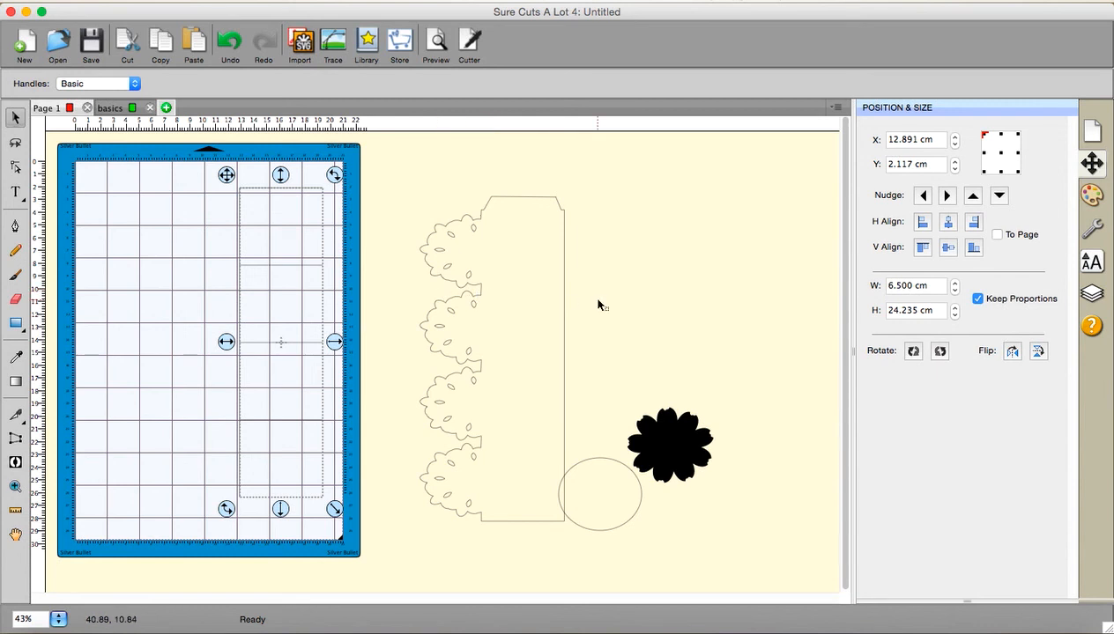
click(664, 452)
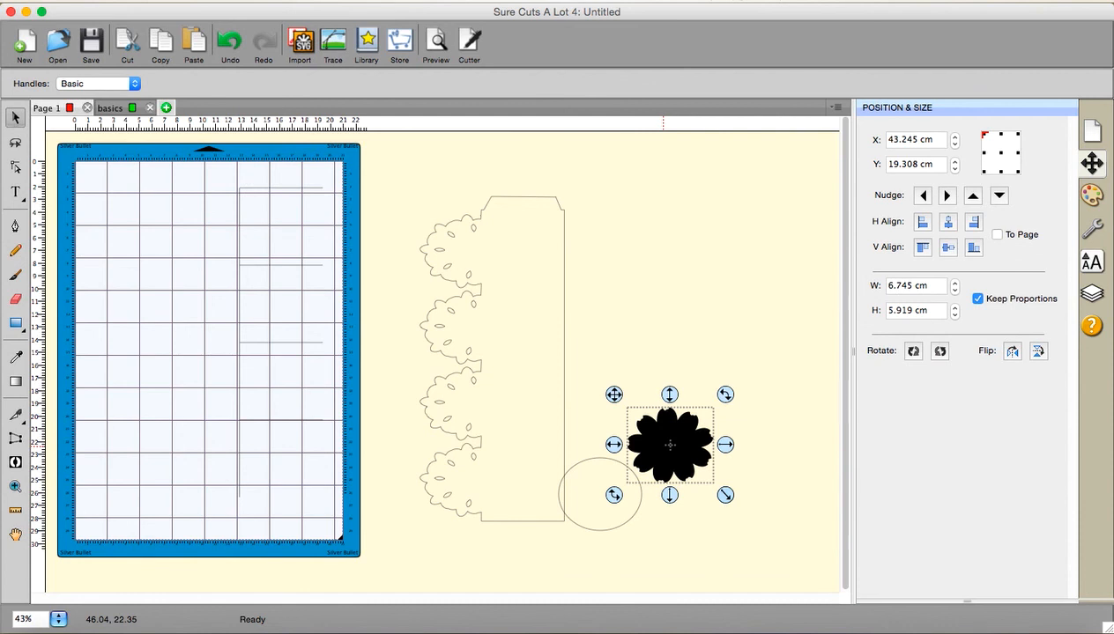
drag(671, 445, 715, 265)
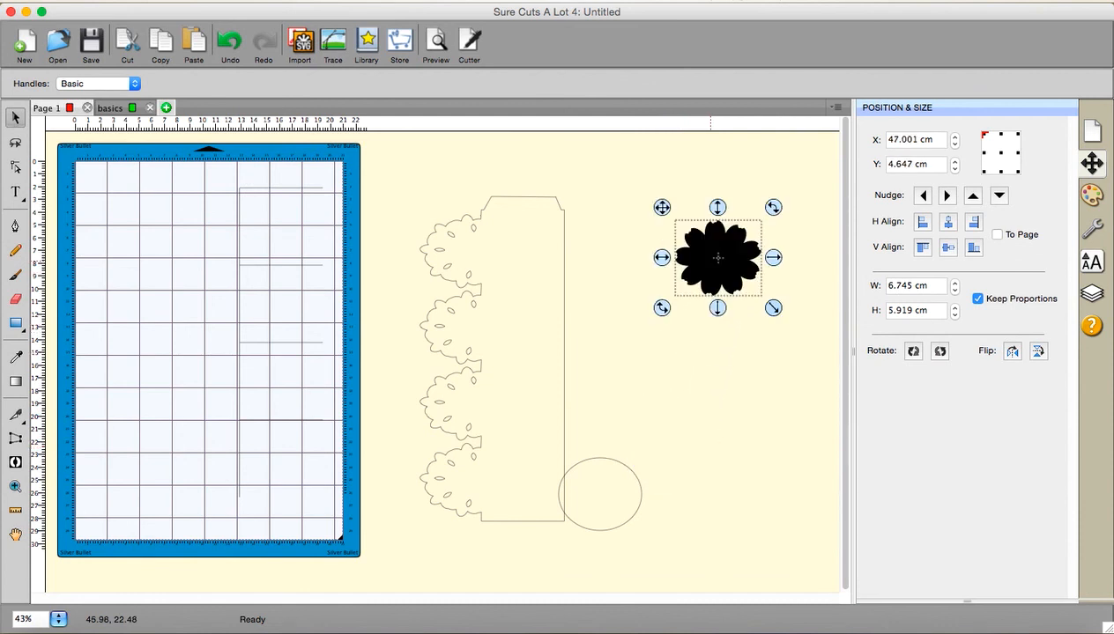
click(608, 513)
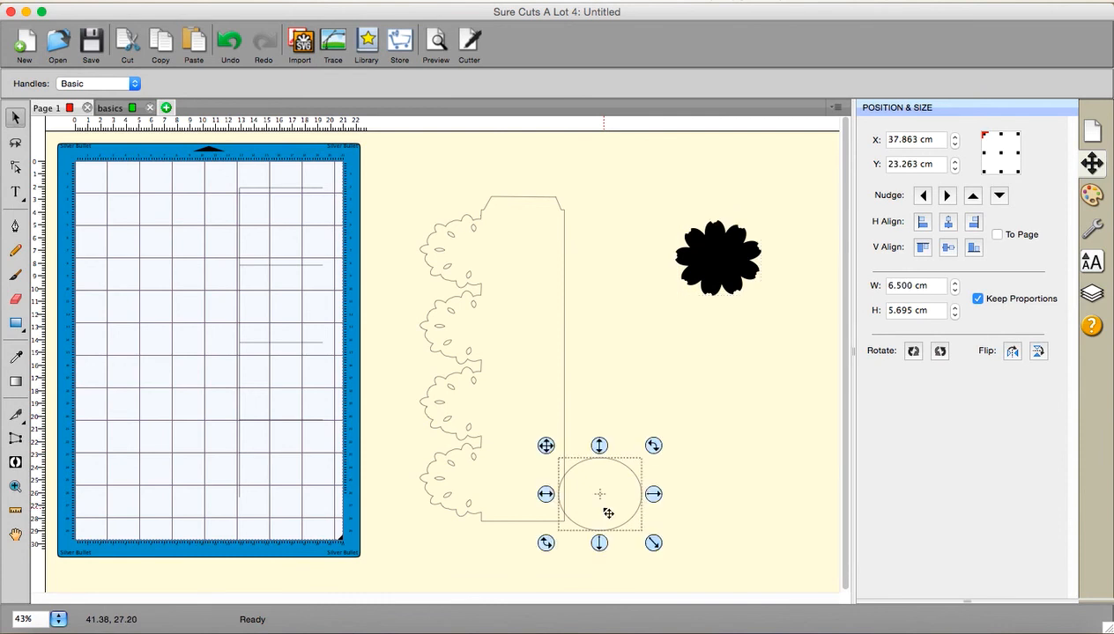
key(Delete)
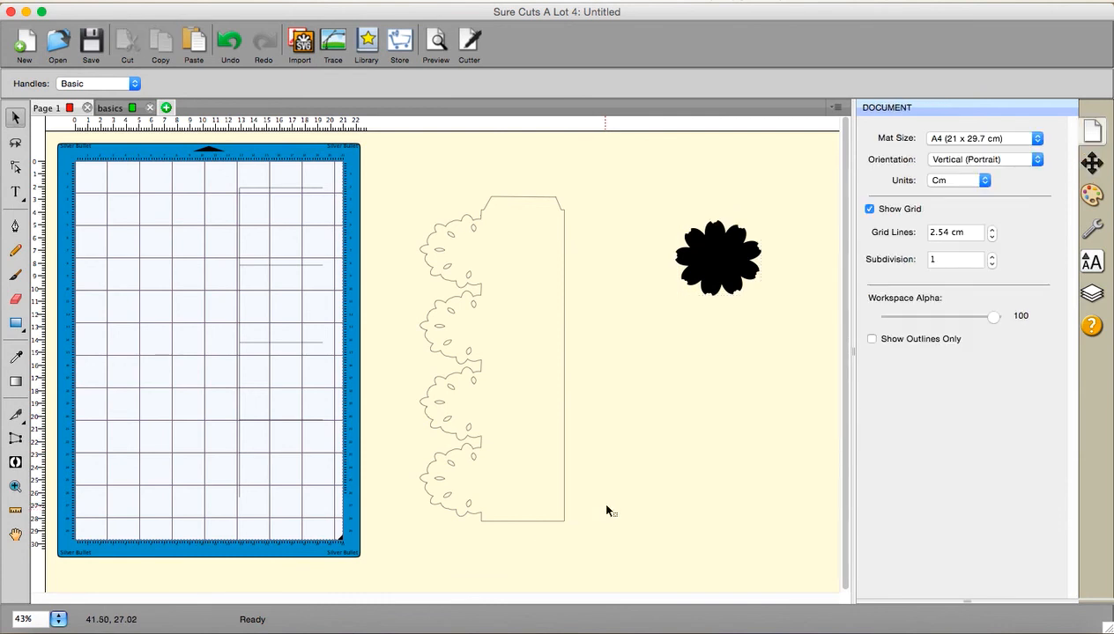